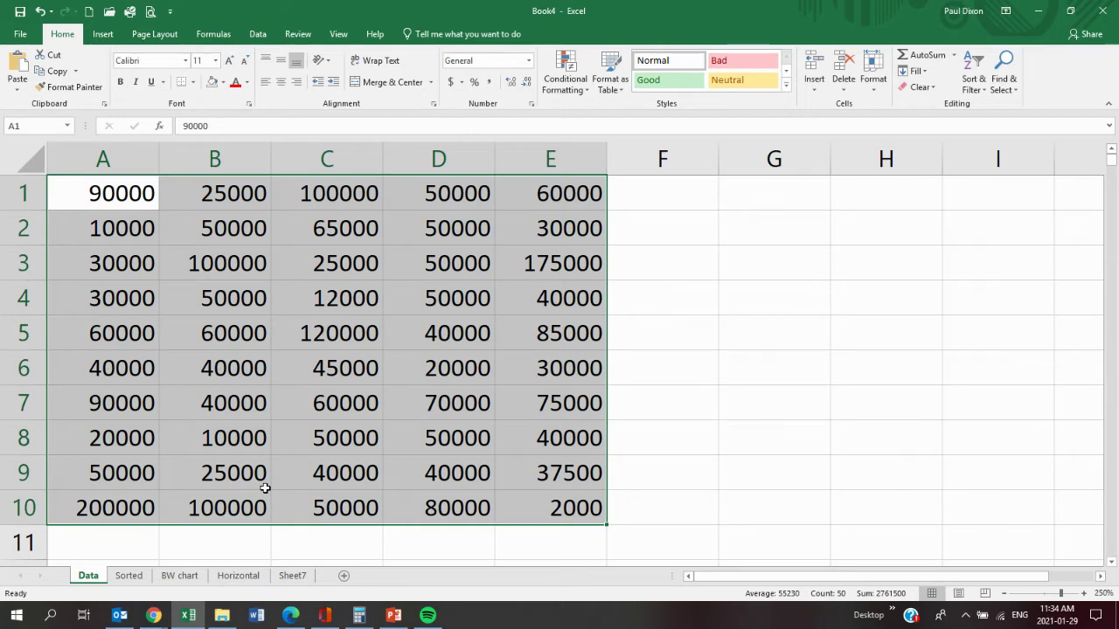
On the Sorted sheet, enter the note "Median = 50% smaller 50% larger" in cell F1.
click(130, 576)
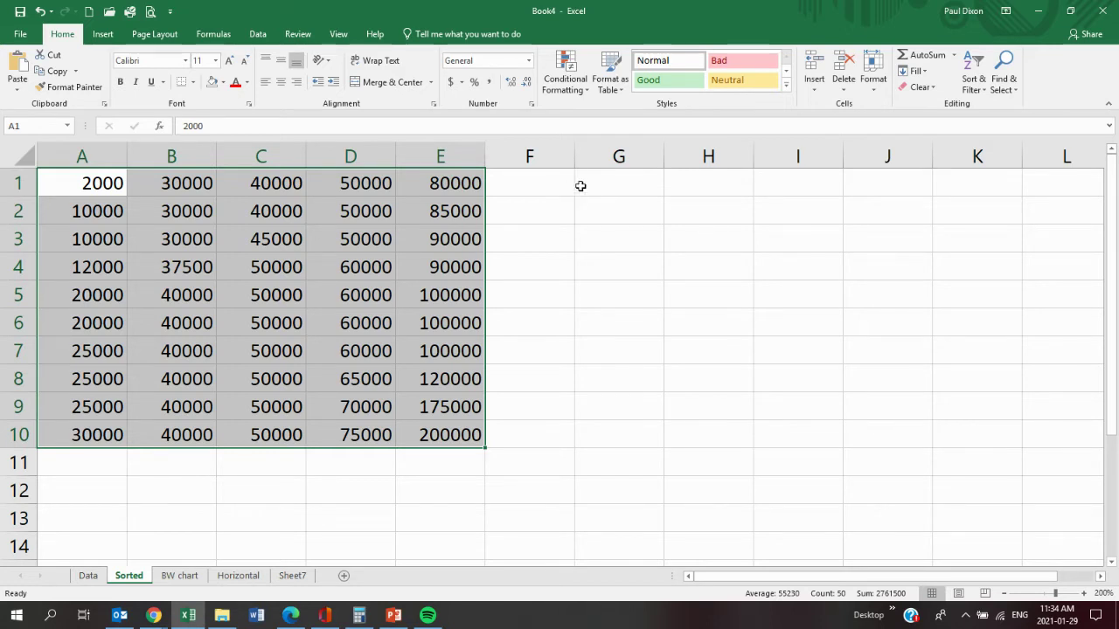
click(553, 190)
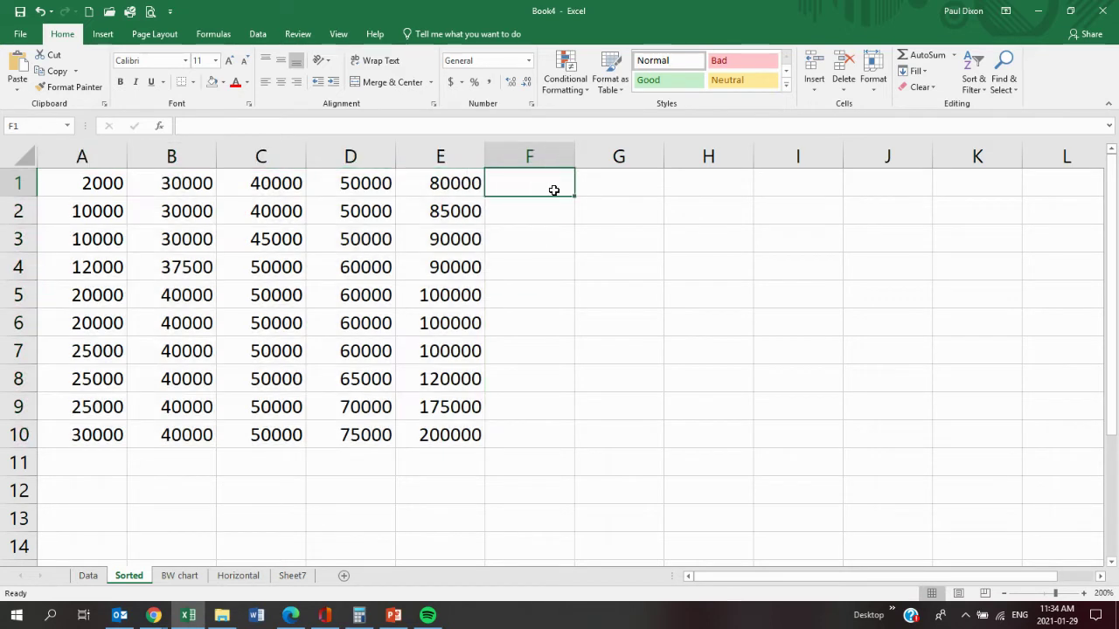
text(Med)
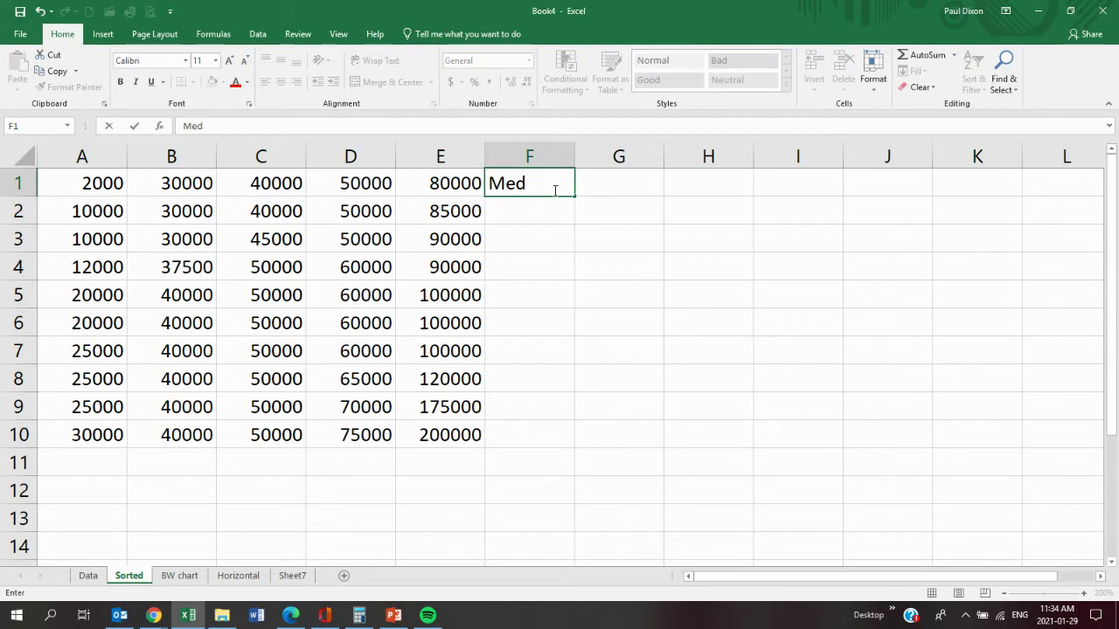
text(ian = 50%)
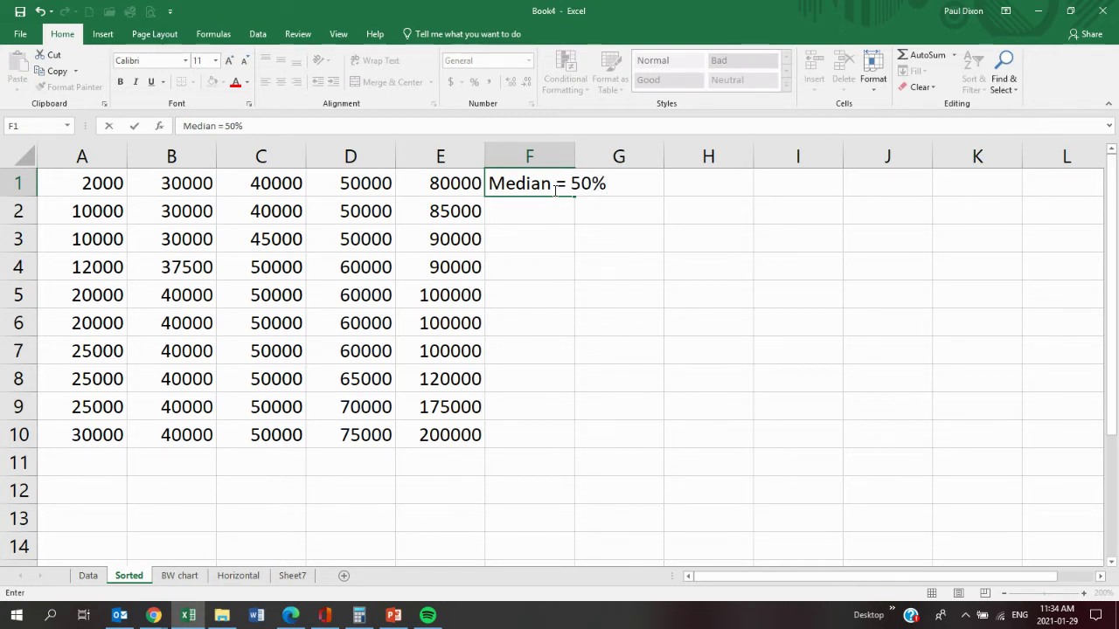
text( smaller)
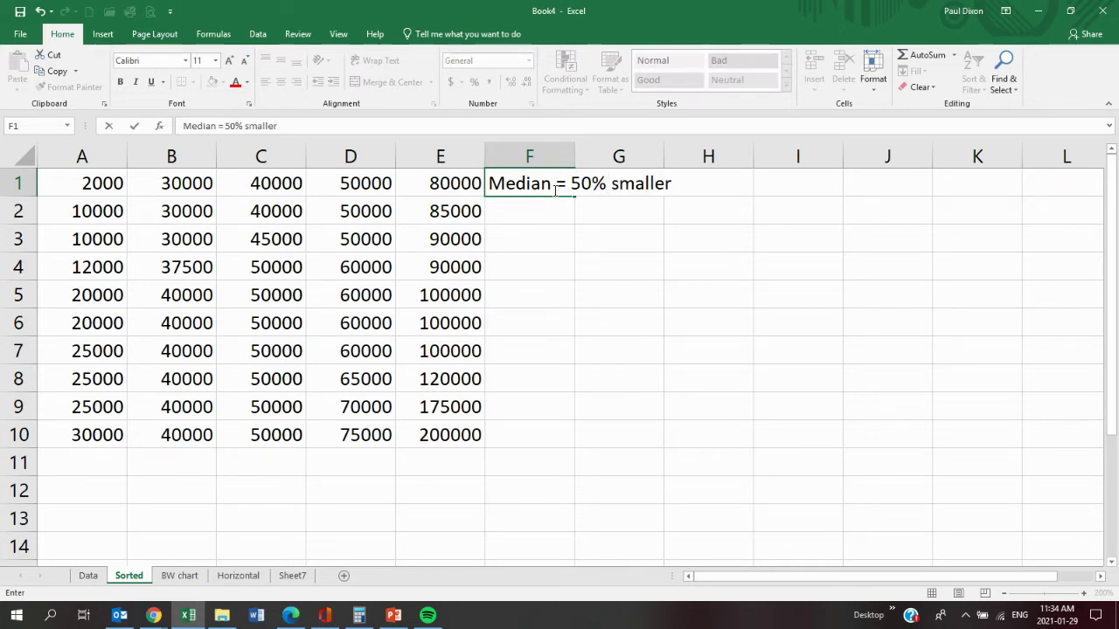
text( 50% larger)
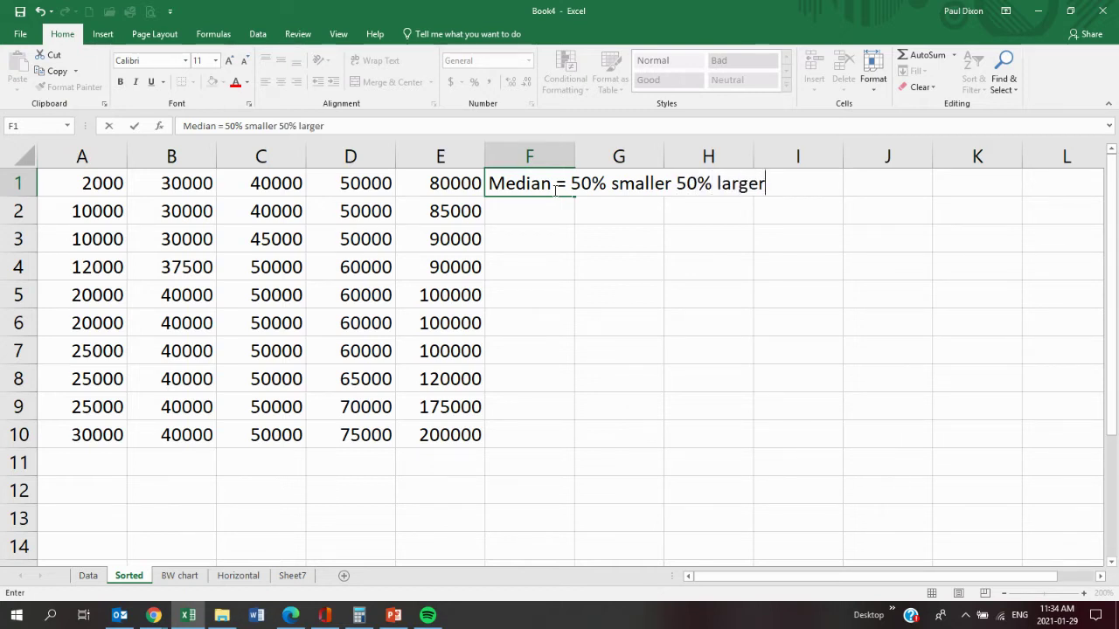
Enter the label "25th value" in cell F2, below the median note.
click(556, 213)
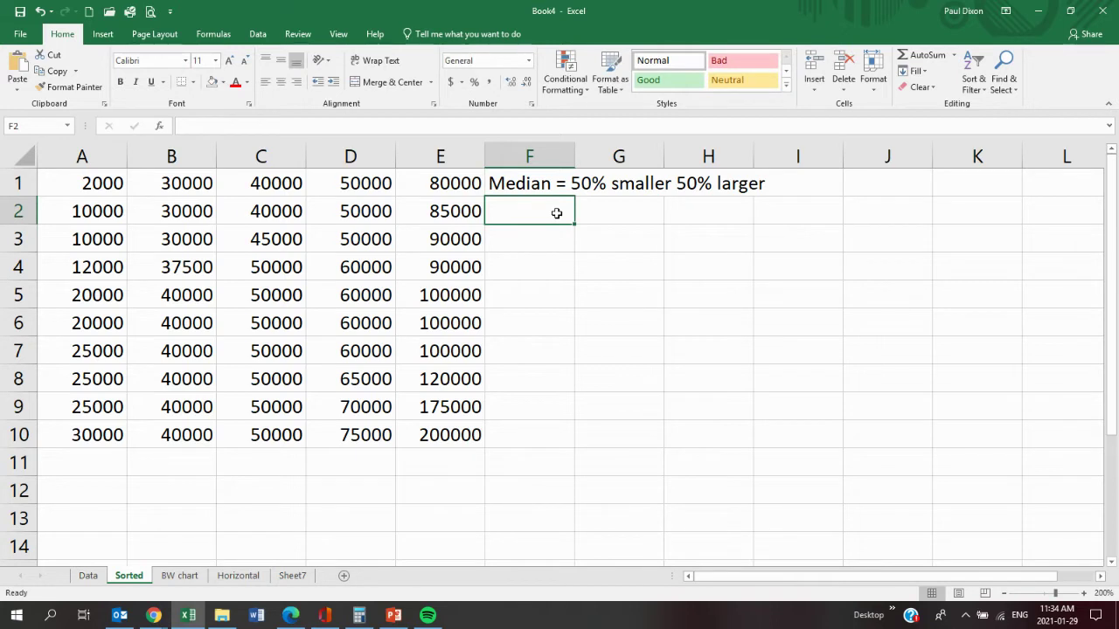
text(25t)
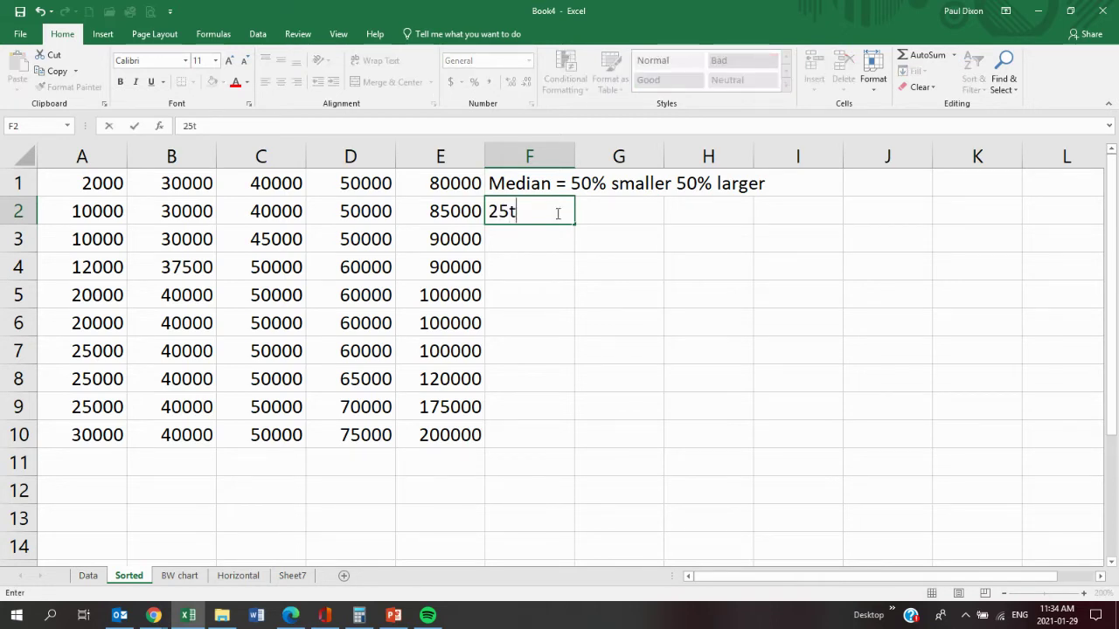
text(h value)
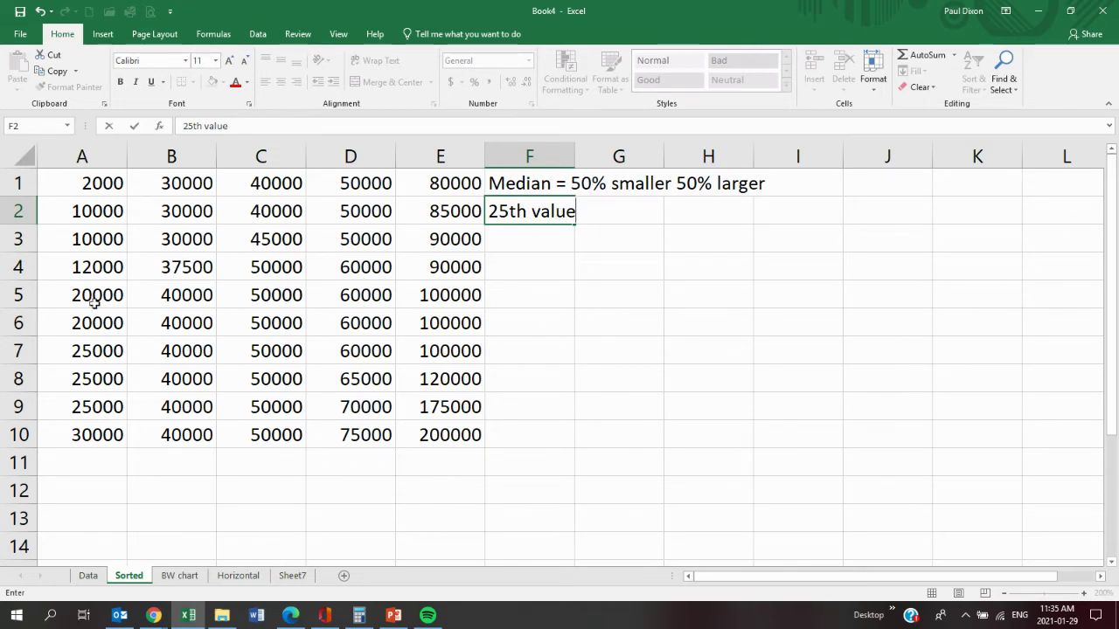
Count down column C from C1 to the 25th value in C5 and fill that cell yellow.
click(249, 180)
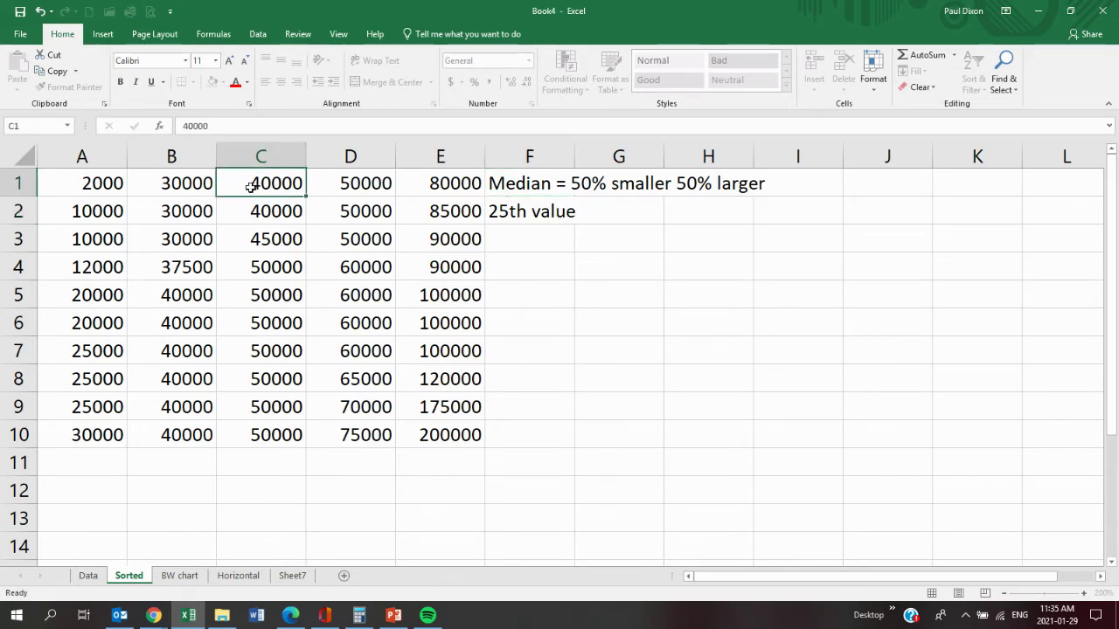
click(257, 210)
click(262, 238)
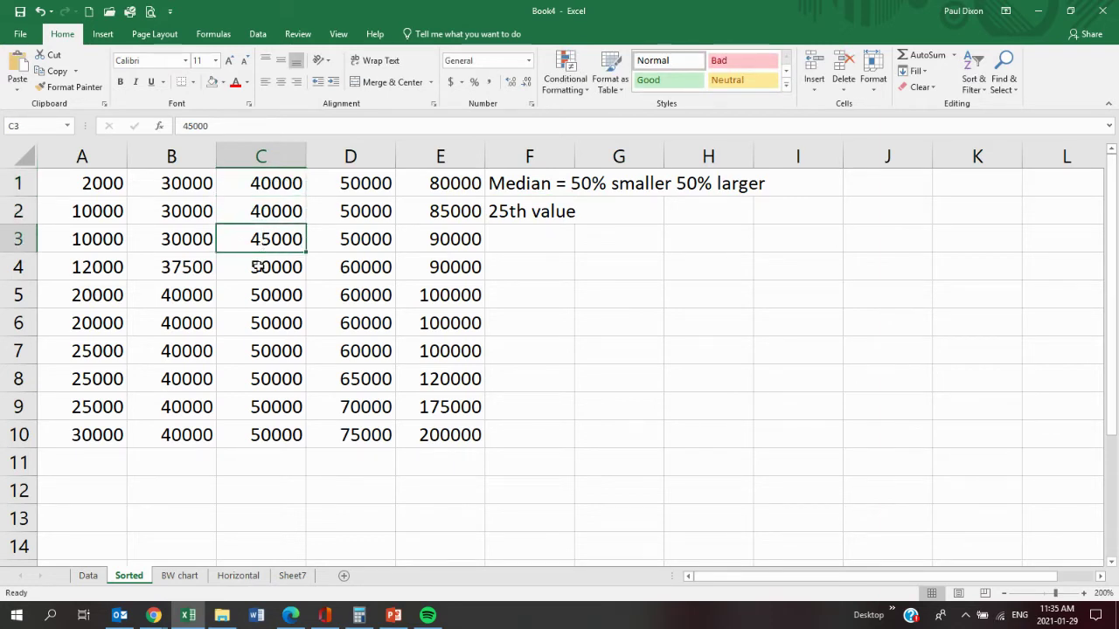
click(260, 266)
click(258, 293)
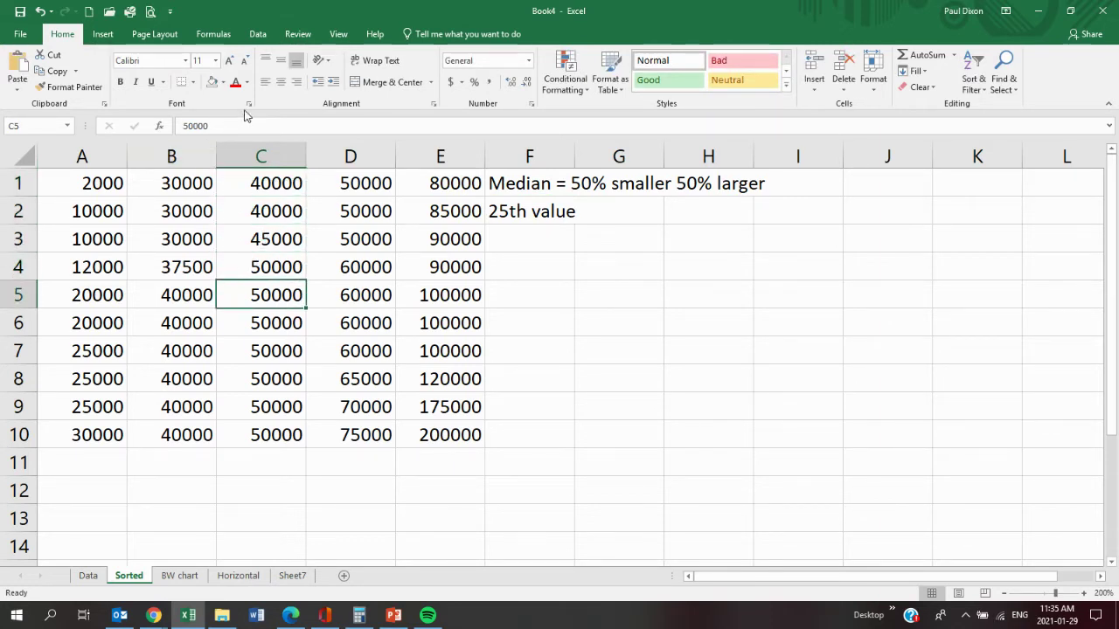
click(222, 82)
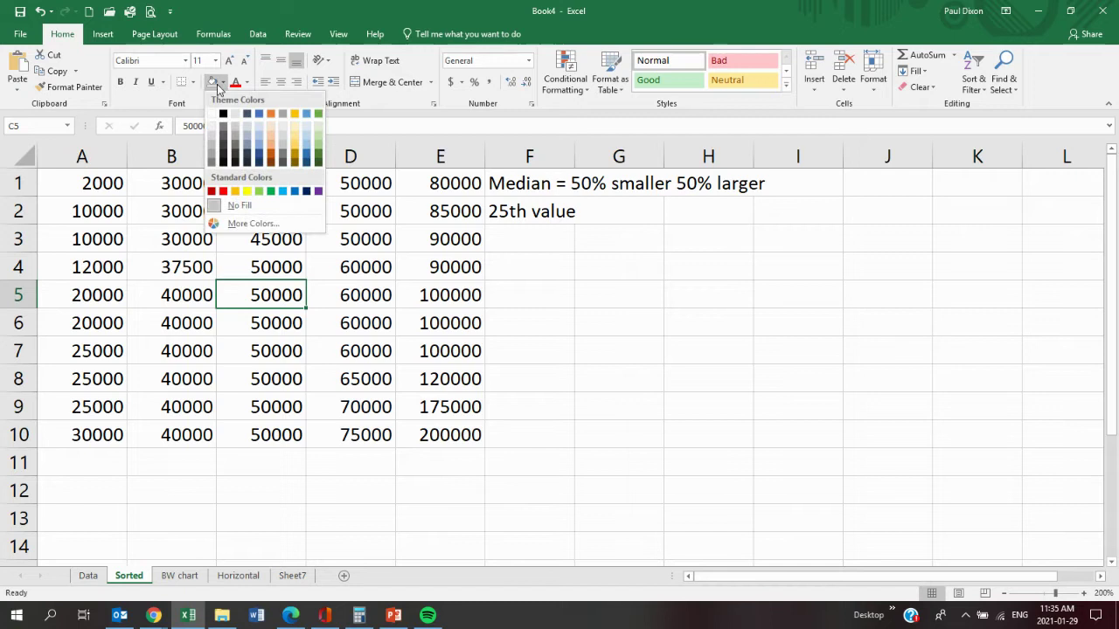
click(246, 191)
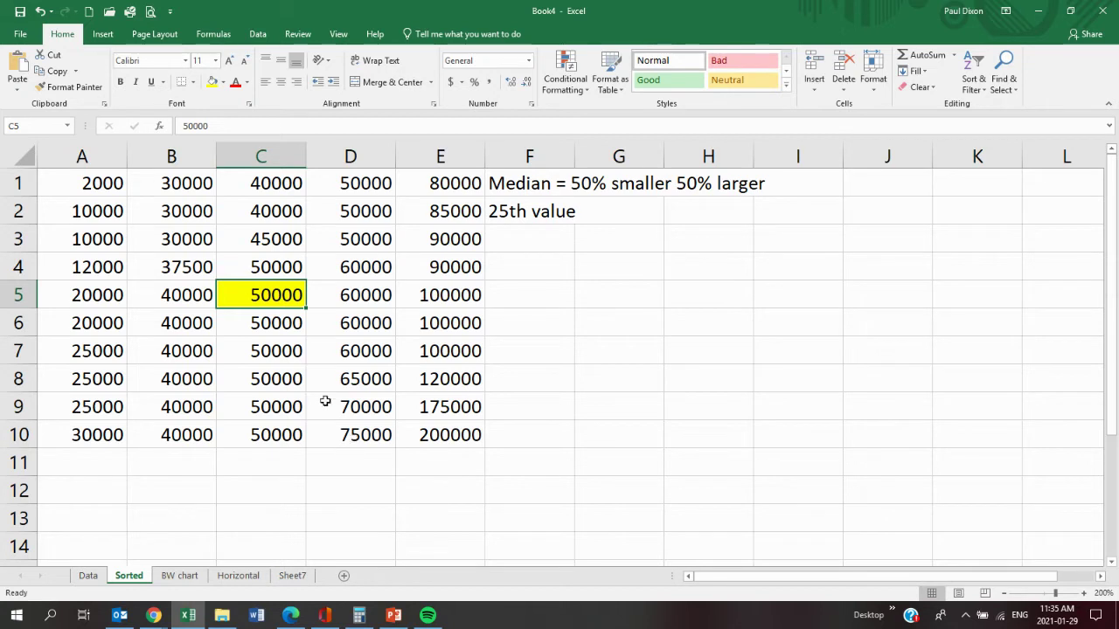
Count up column C from C10 to C6 and fill cell C6 yellow as the second middle value.
click(272, 439)
click(284, 407)
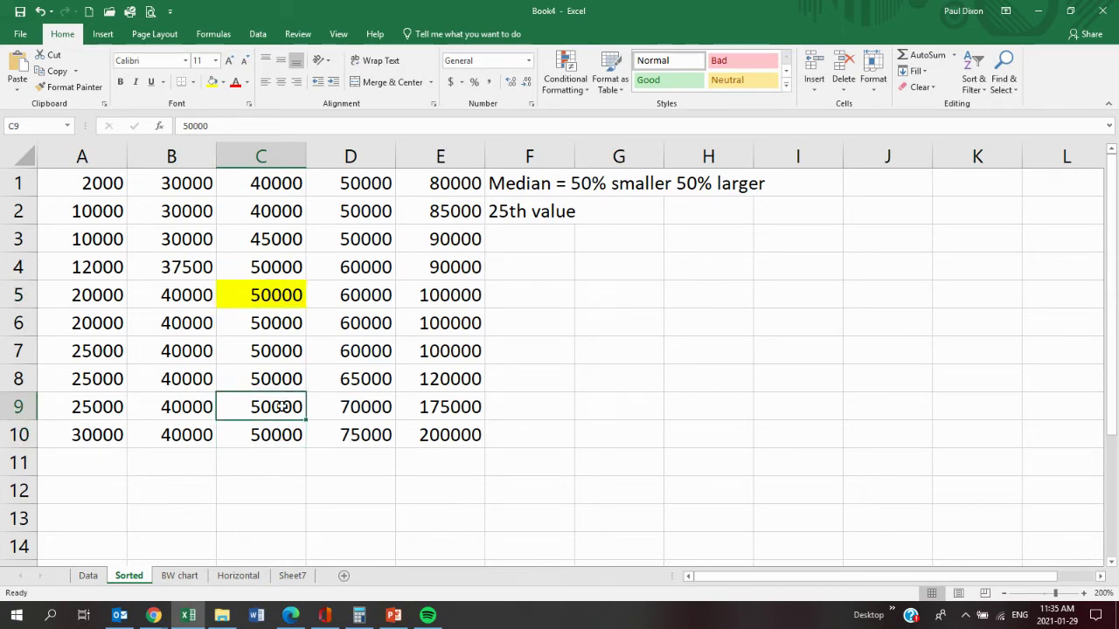
click(283, 377)
click(275, 349)
click(286, 326)
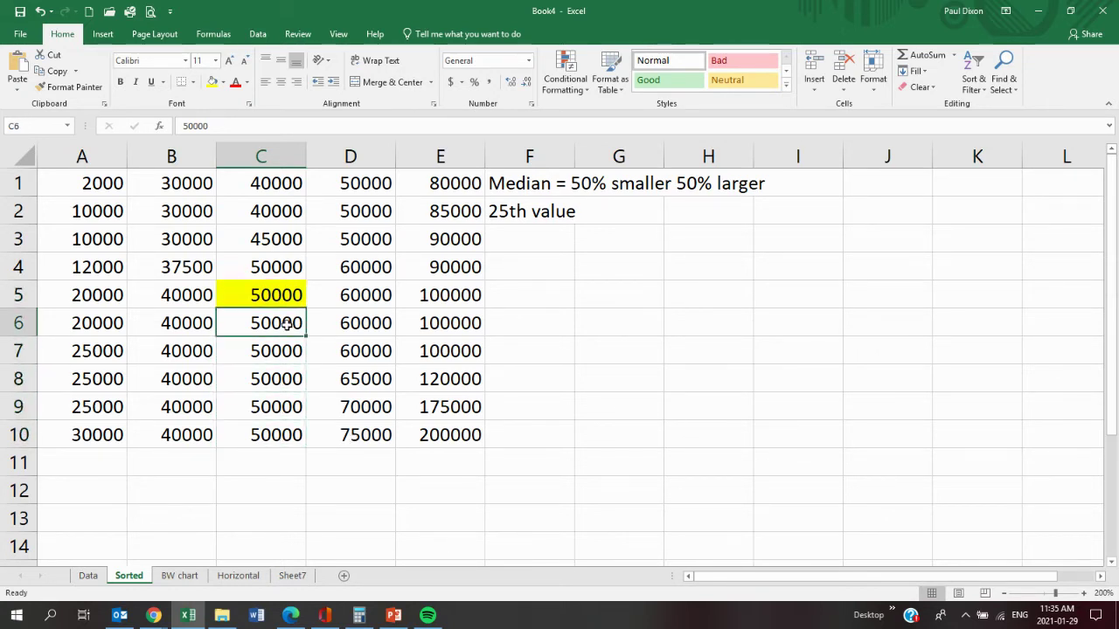
click(212, 83)
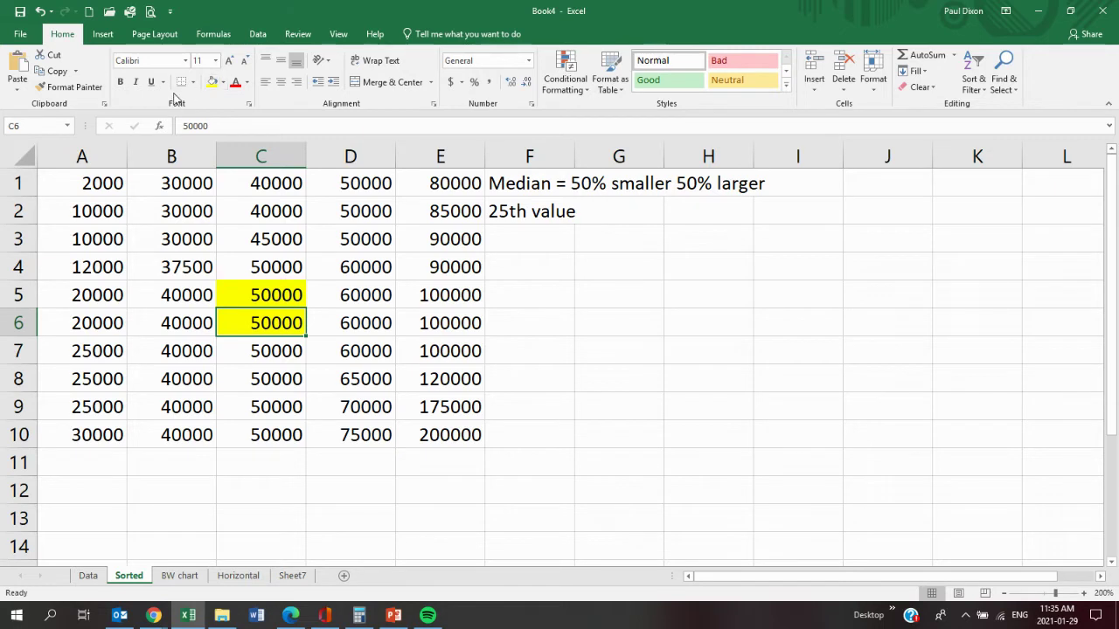
Enter the median amount $50,000 in cell G2, beside the "25th value" label.
click(558, 212)
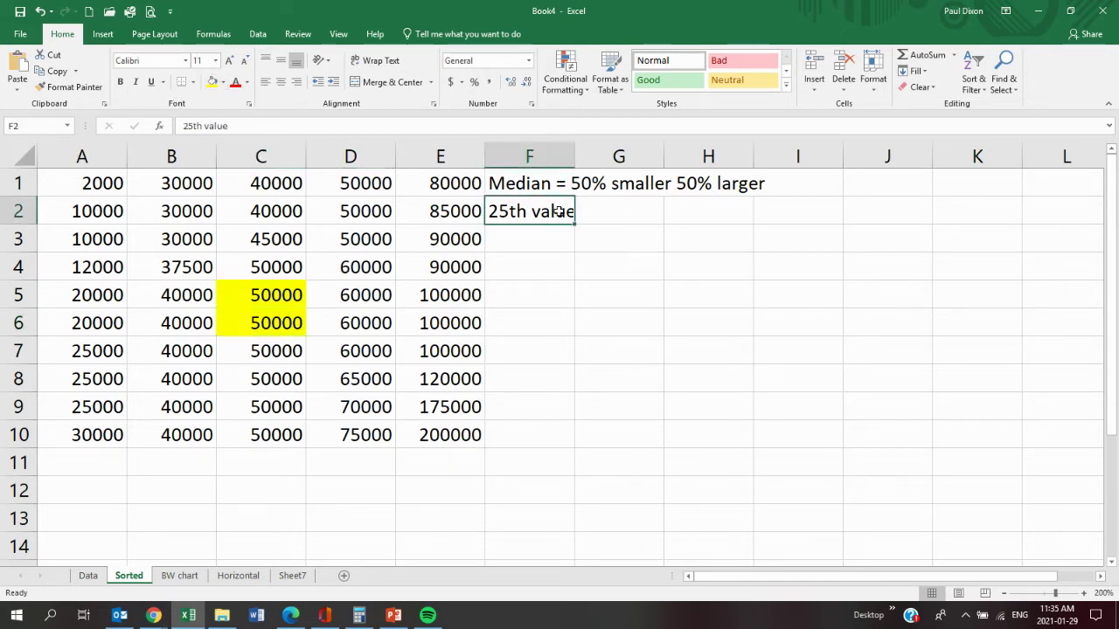
click(638, 214)
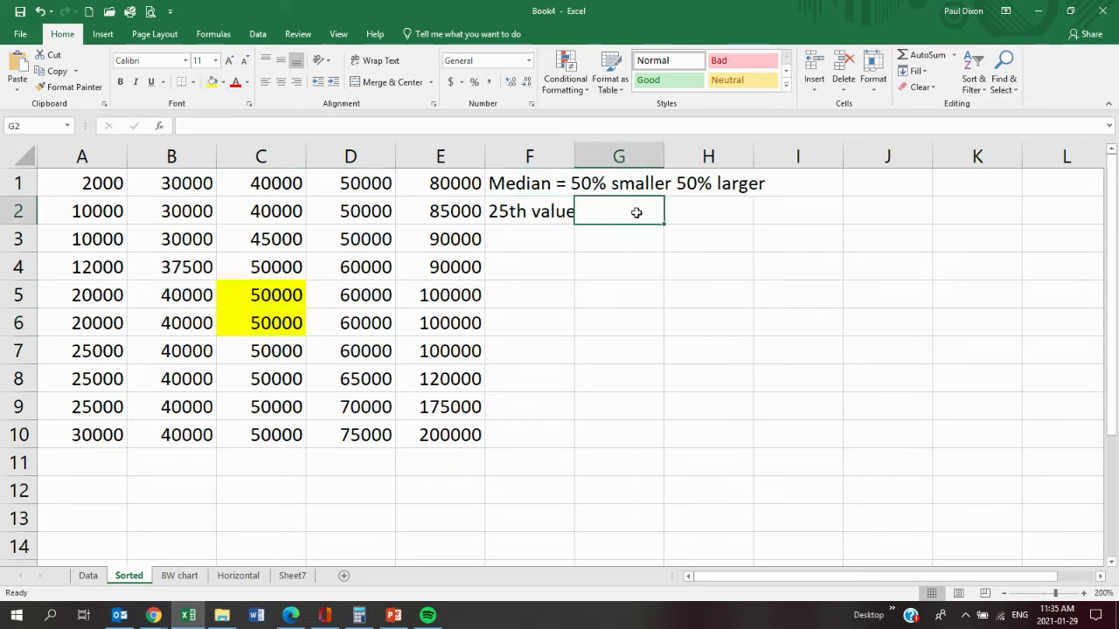
text($50)
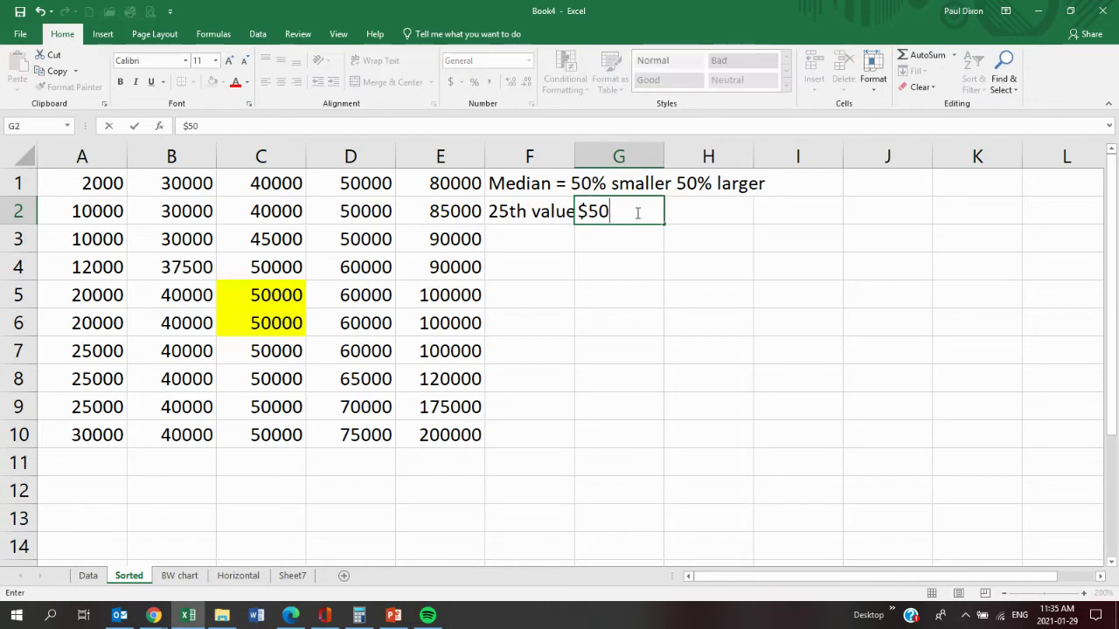
text(,000)
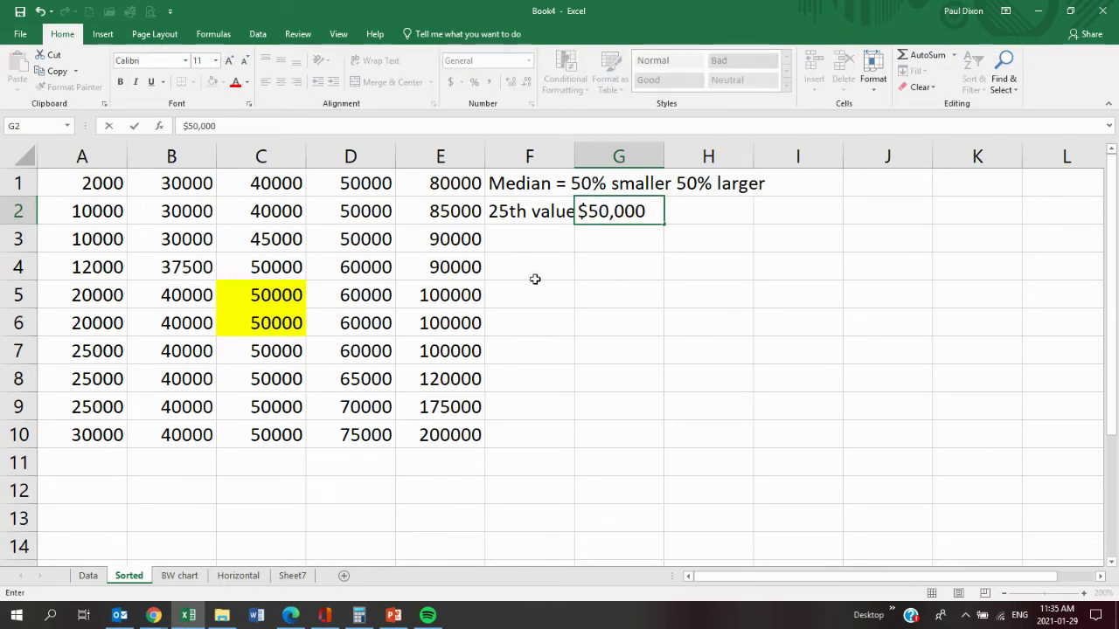
Enter the note "middle of 1st 25 is 12.5th value" in cell F3.
click(537, 244)
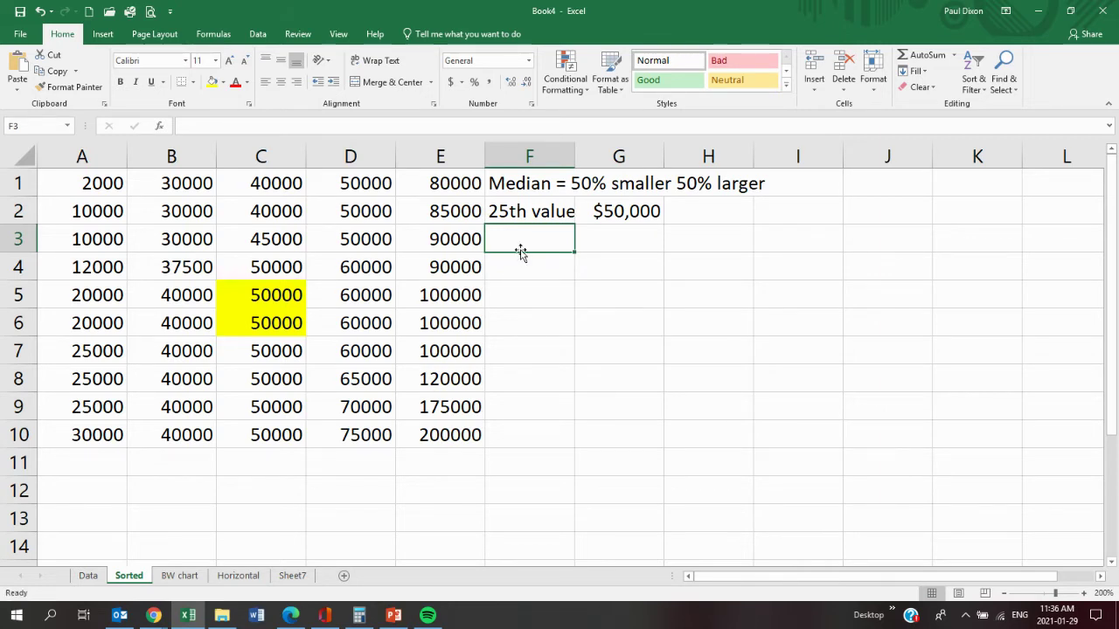
text(mi)
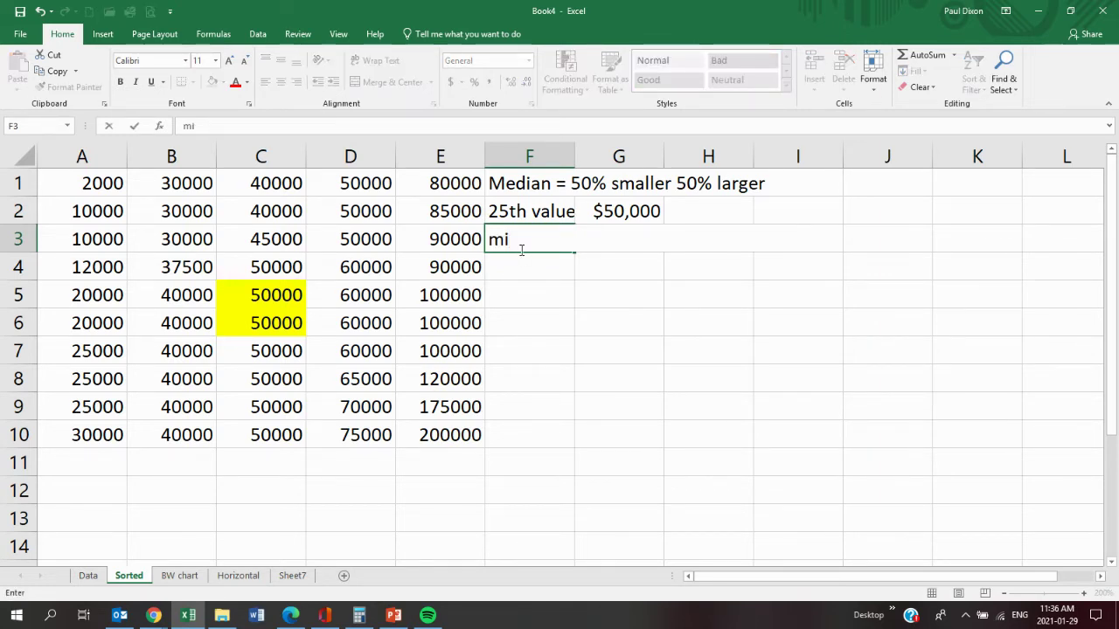
text(ddle of )
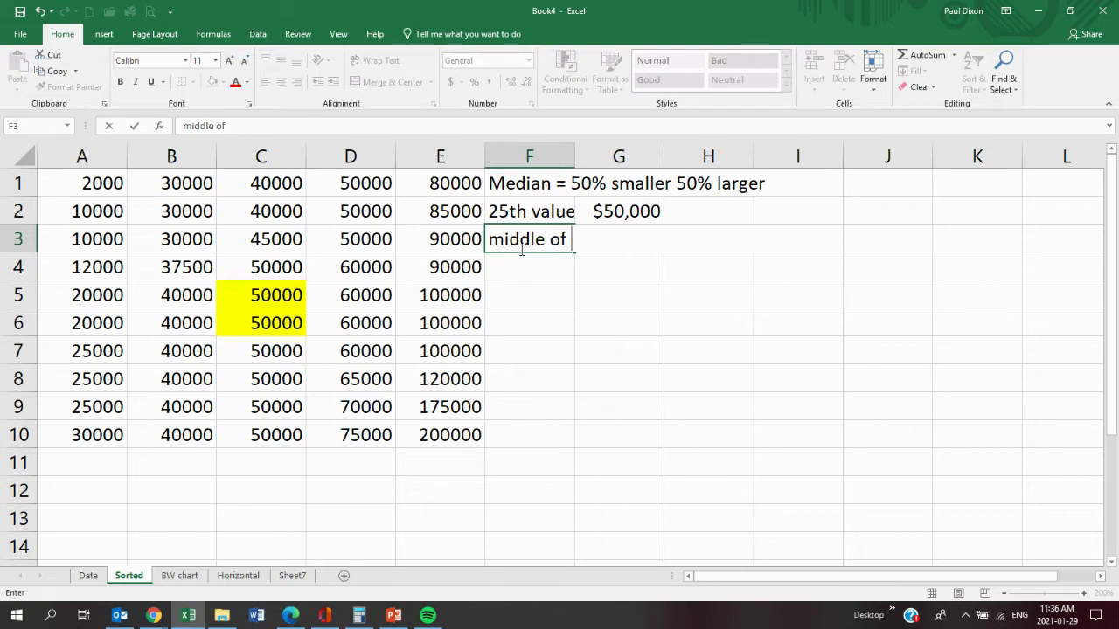
text(1st 25)
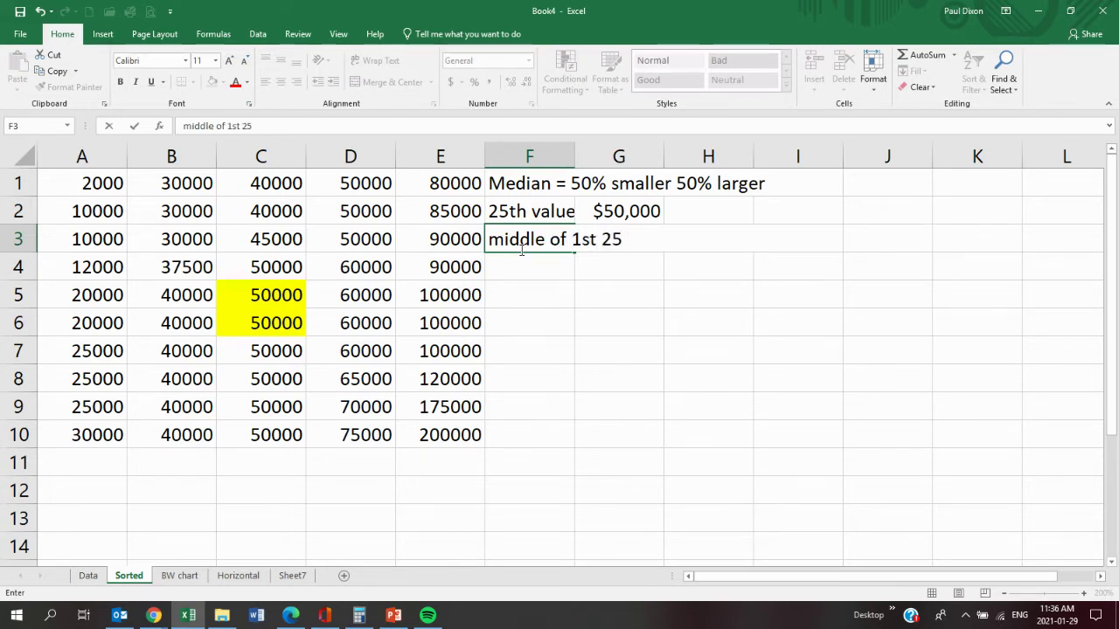
text( is 12.5th val)
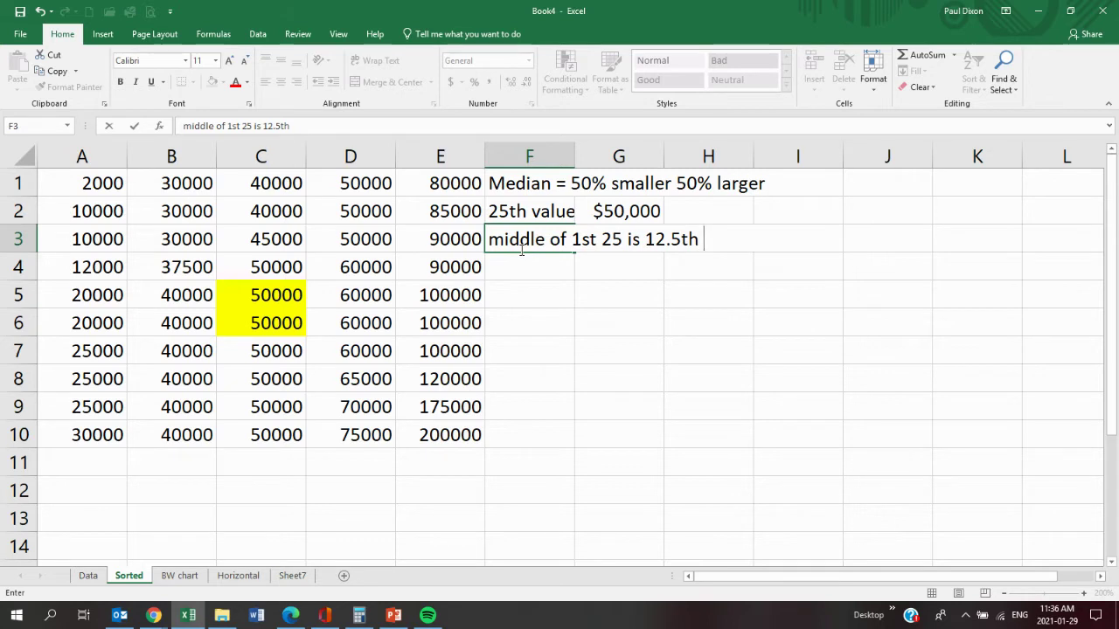
text(ue)
Enter the label "1st quartile" in cell F4, below the 12.5th value note.
click(527, 265)
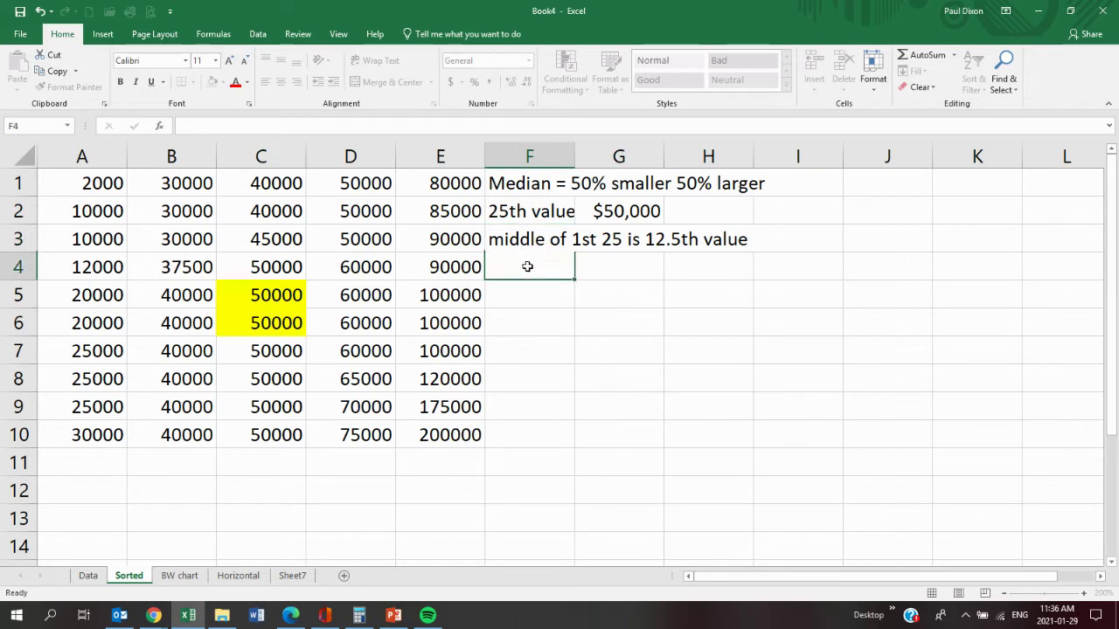
text(1s)
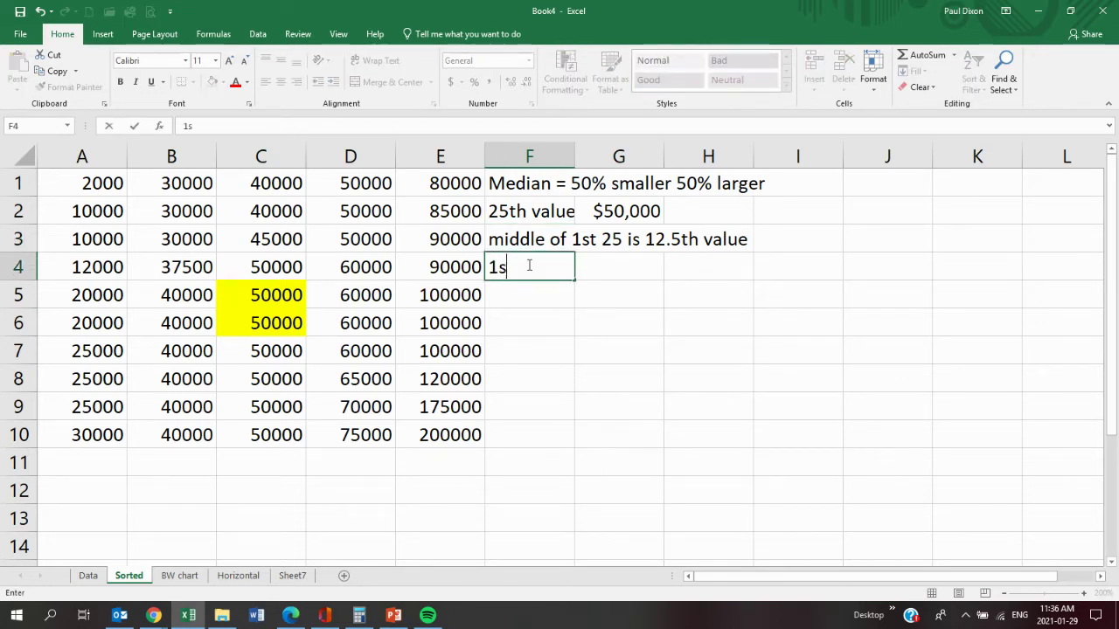
text(t quart)
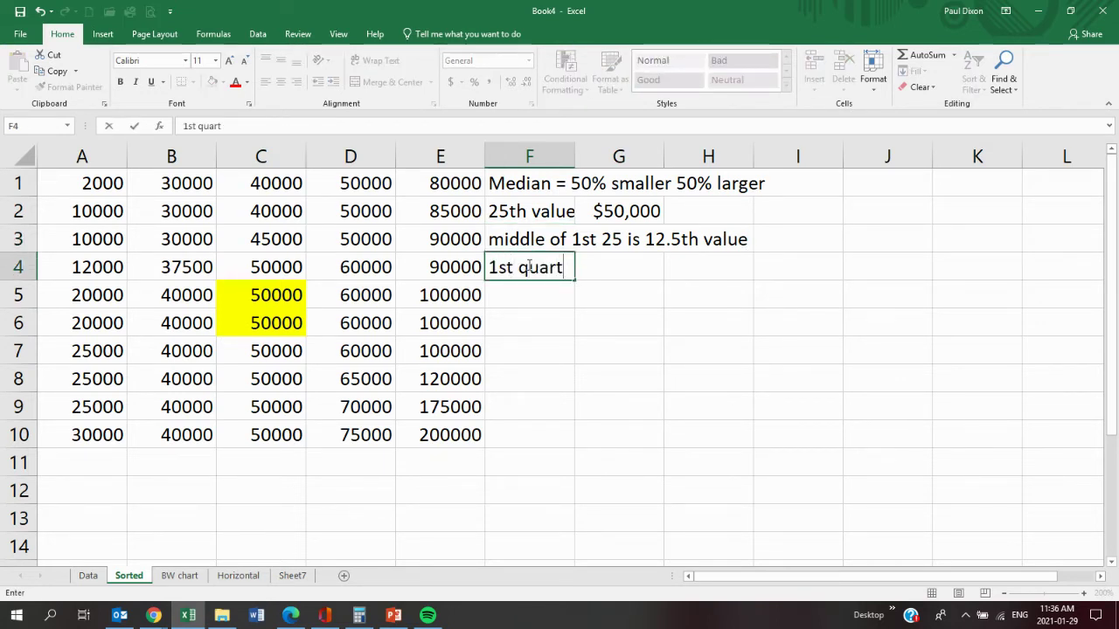
text(ile)
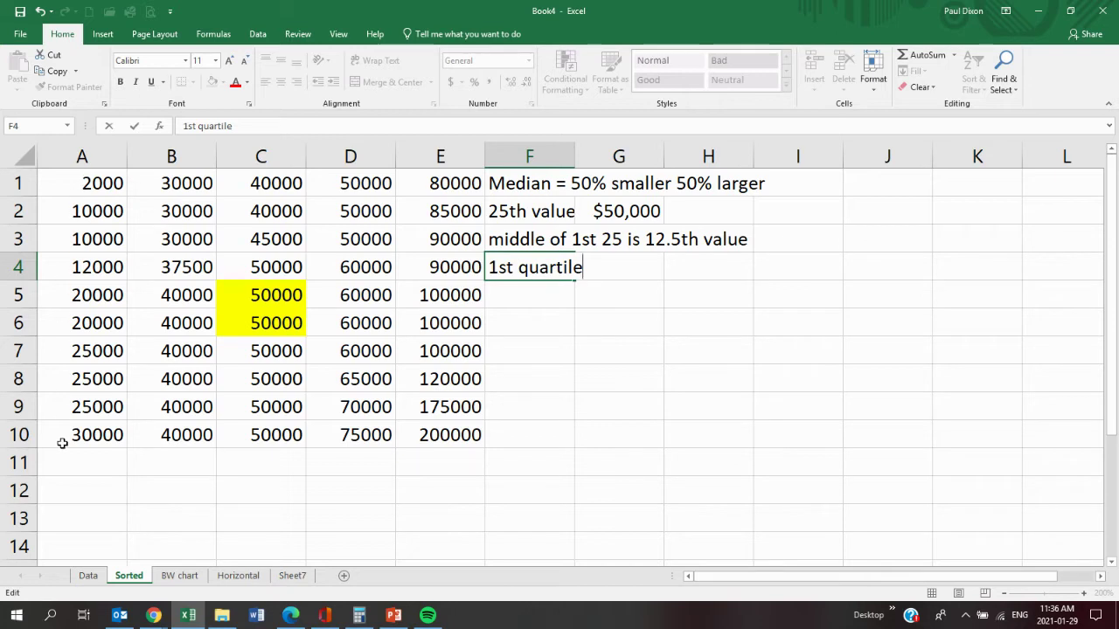
Count down column B from B1 to the 13th value in B3 and fill that cell yellow.
click(173, 187)
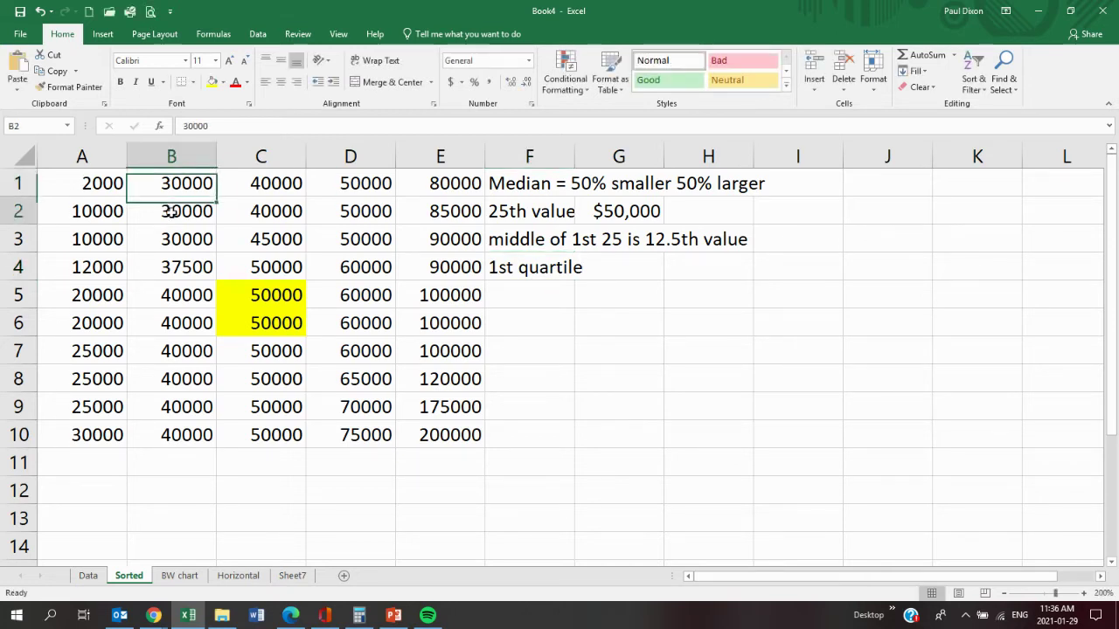
click(175, 210)
click(183, 241)
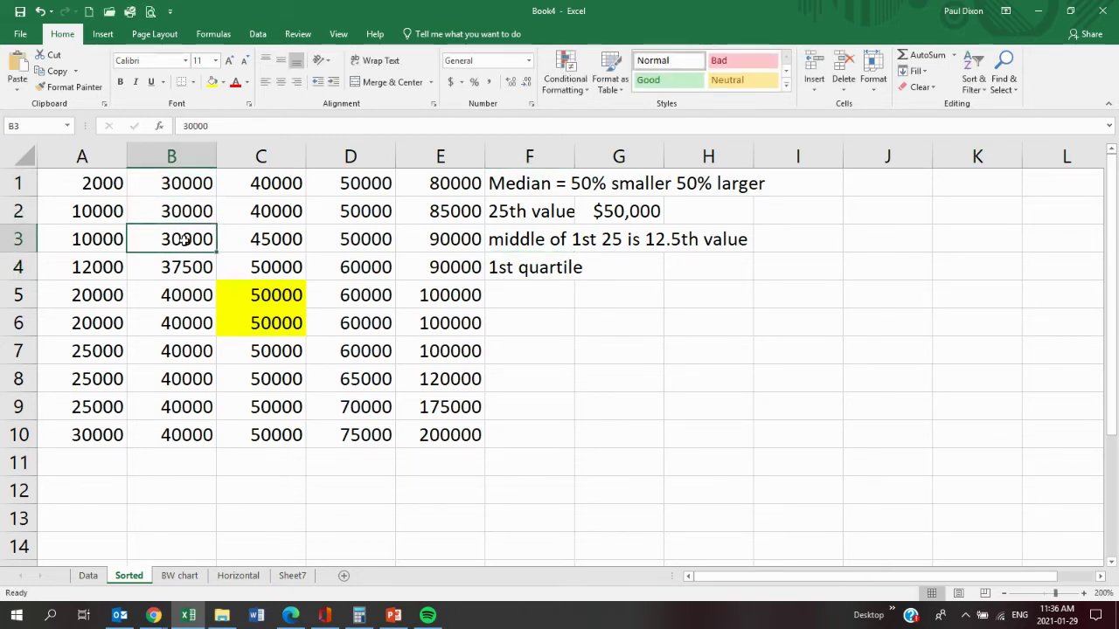
click(211, 82)
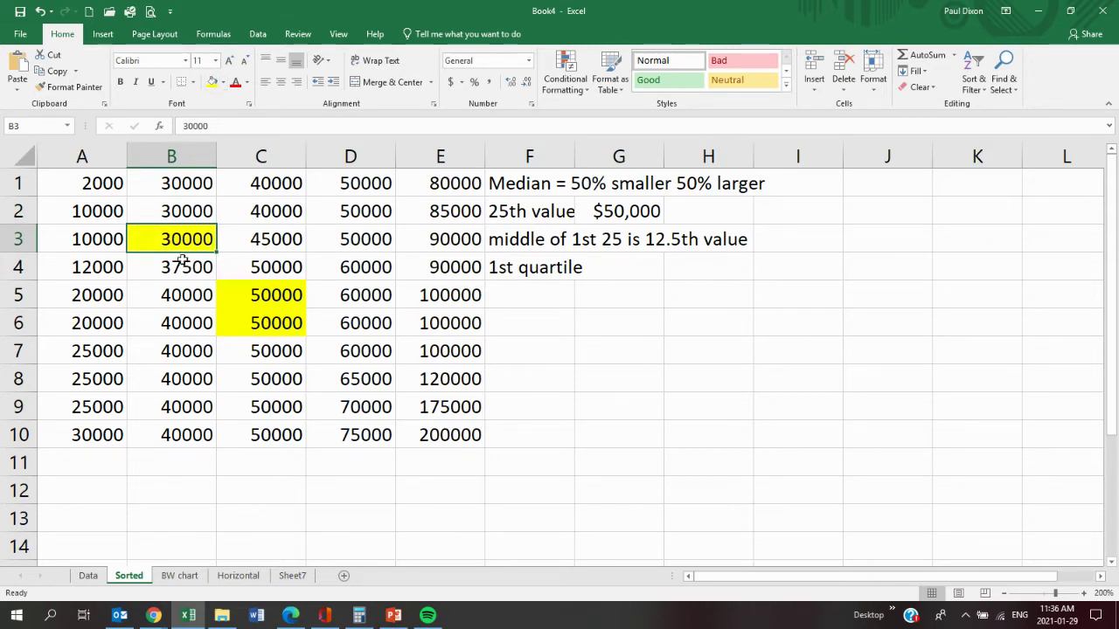
Count back from the median cell C5 through column B, from B10 up to the yellow cell B3, to check the 1st quartile position.
click(260, 297)
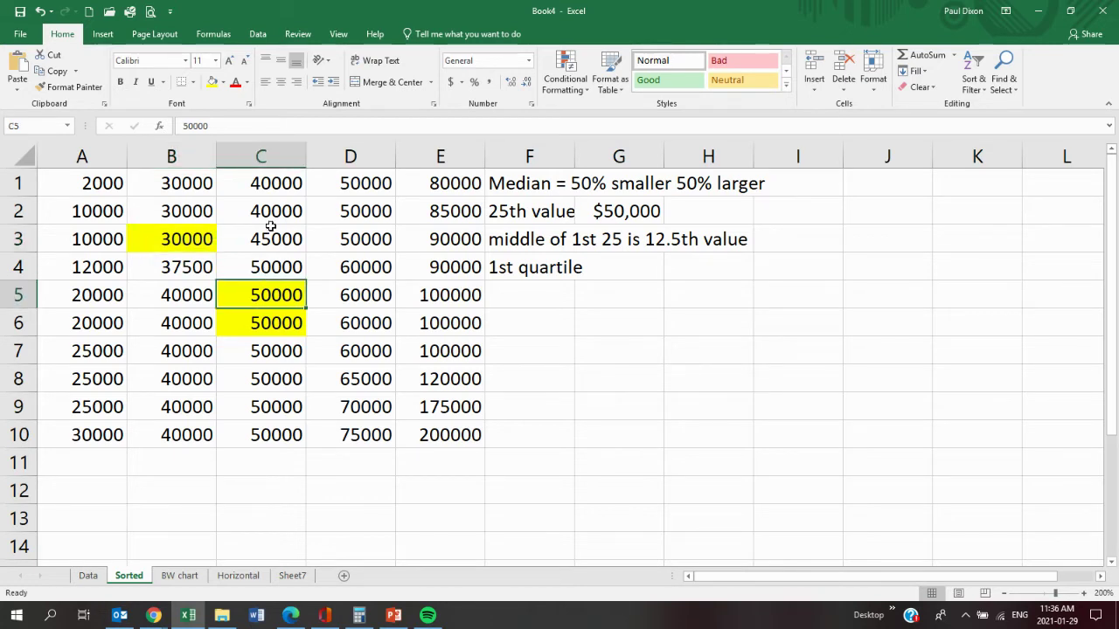
click(181, 435)
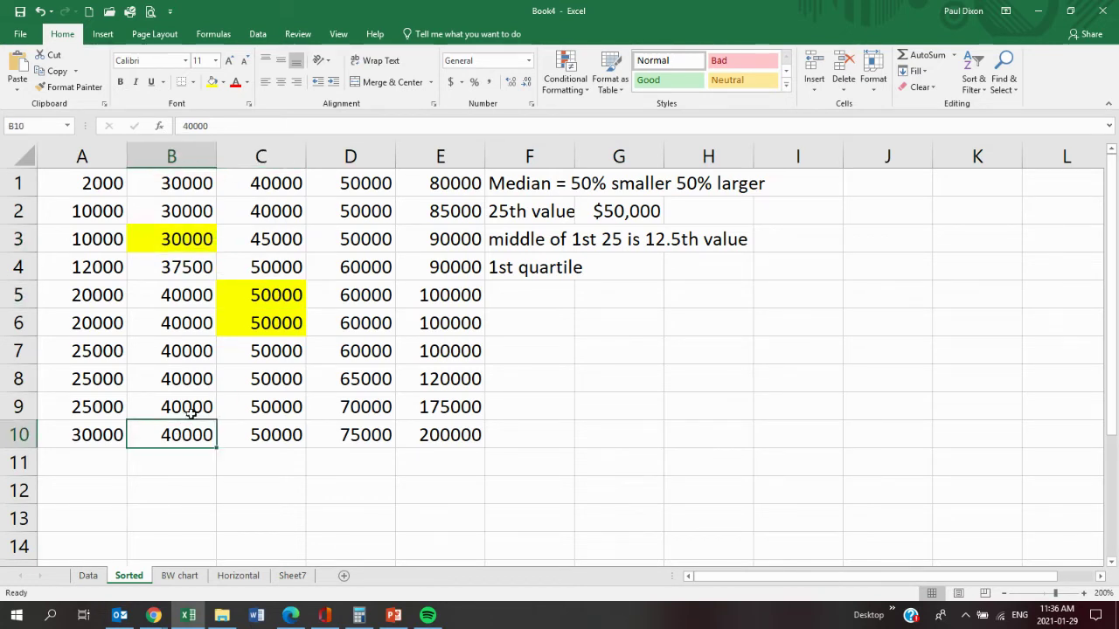
click(198, 403)
click(190, 383)
click(178, 351)
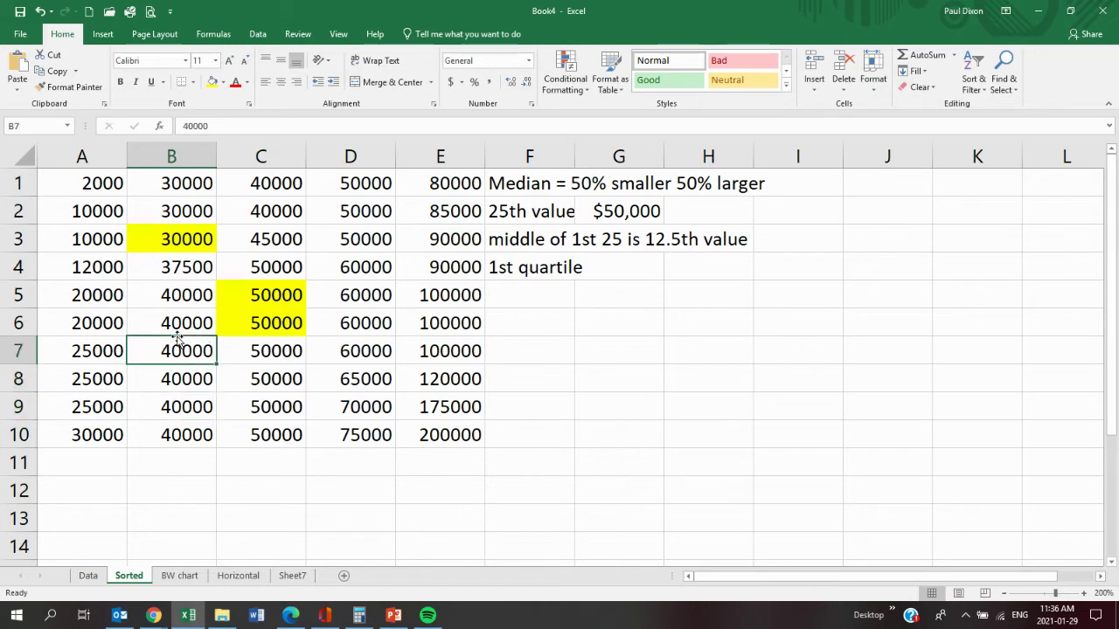
click(178, 324)
click(173, 299)
click(180, 264)
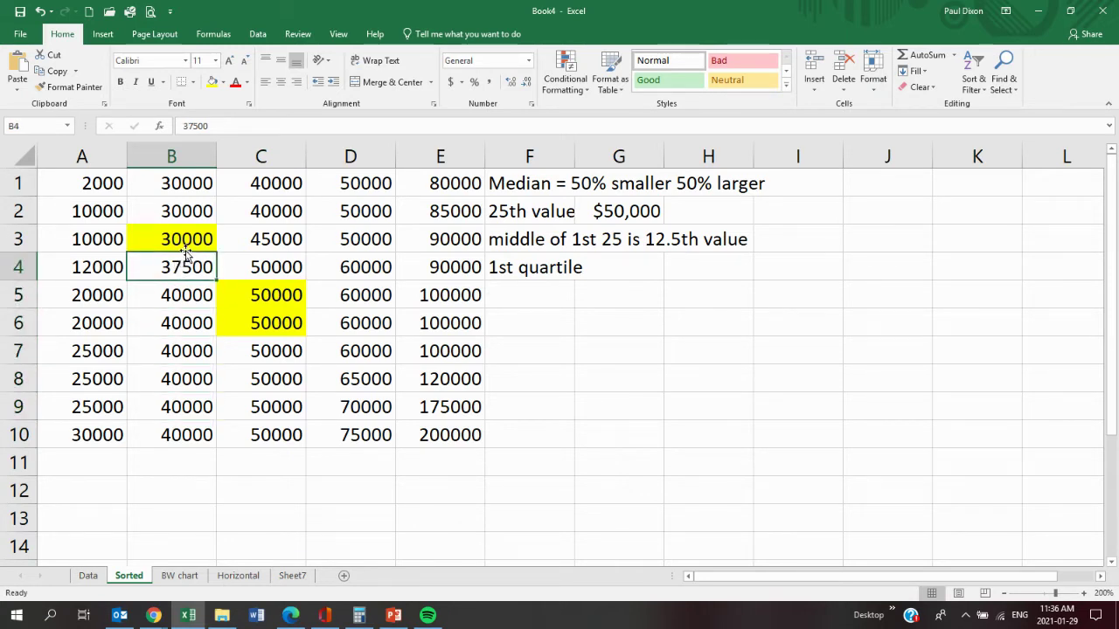
click(176, 238)
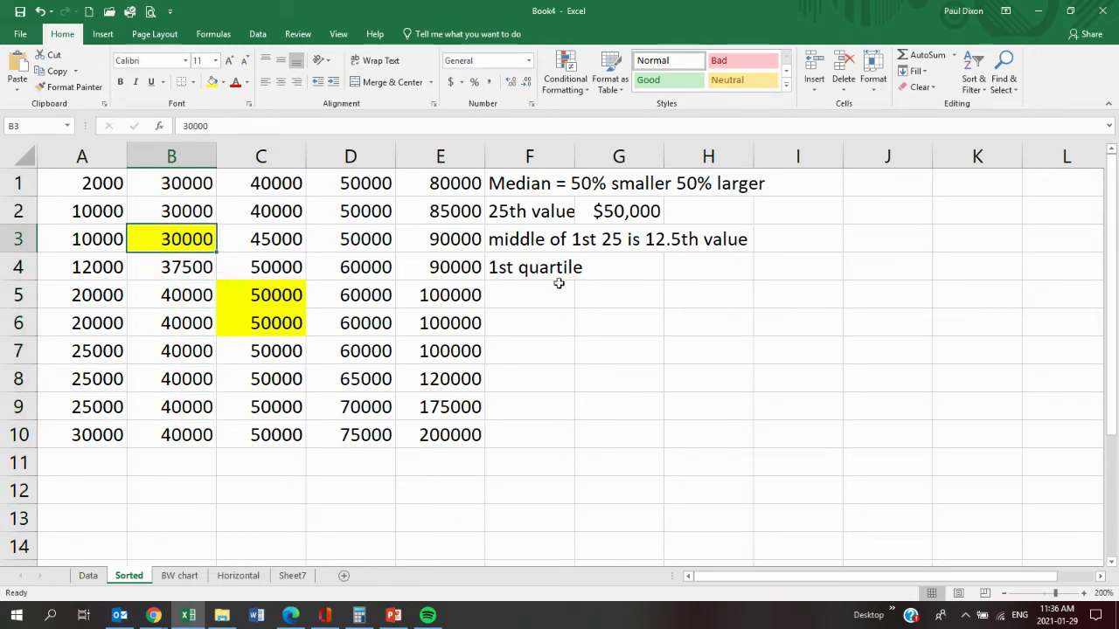
Widen column F slightly, and enter $30,000 in G4 and the remark "Low" in H4 beside the "1st quartile" label.
drag(579, 154, 599, 155)
click(639, 272)
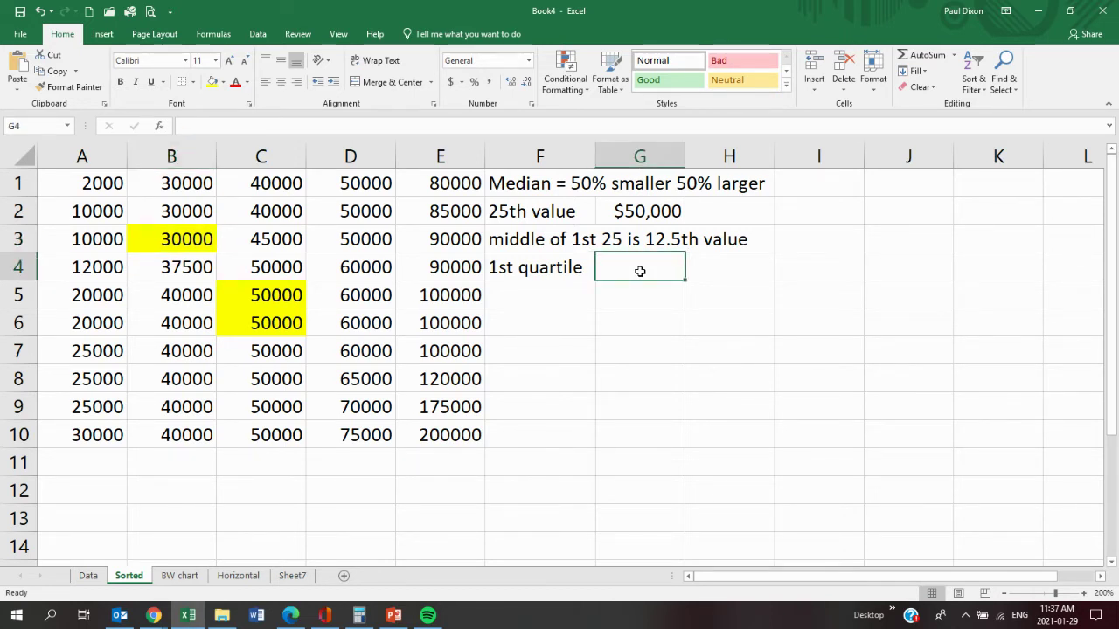
text($30)
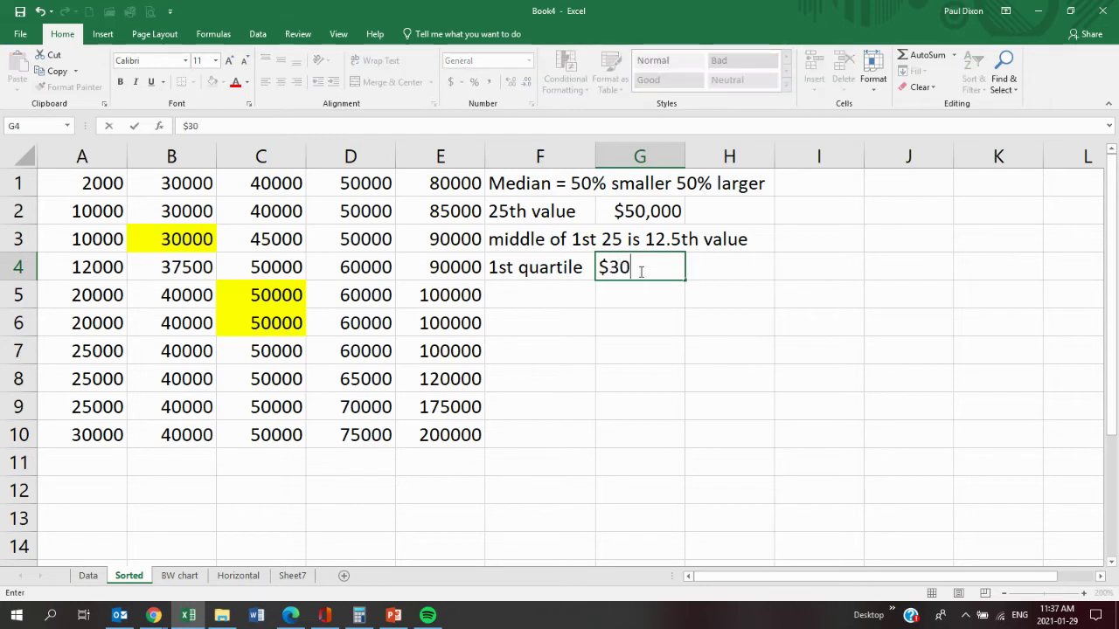
text(,000)
key(Tab)
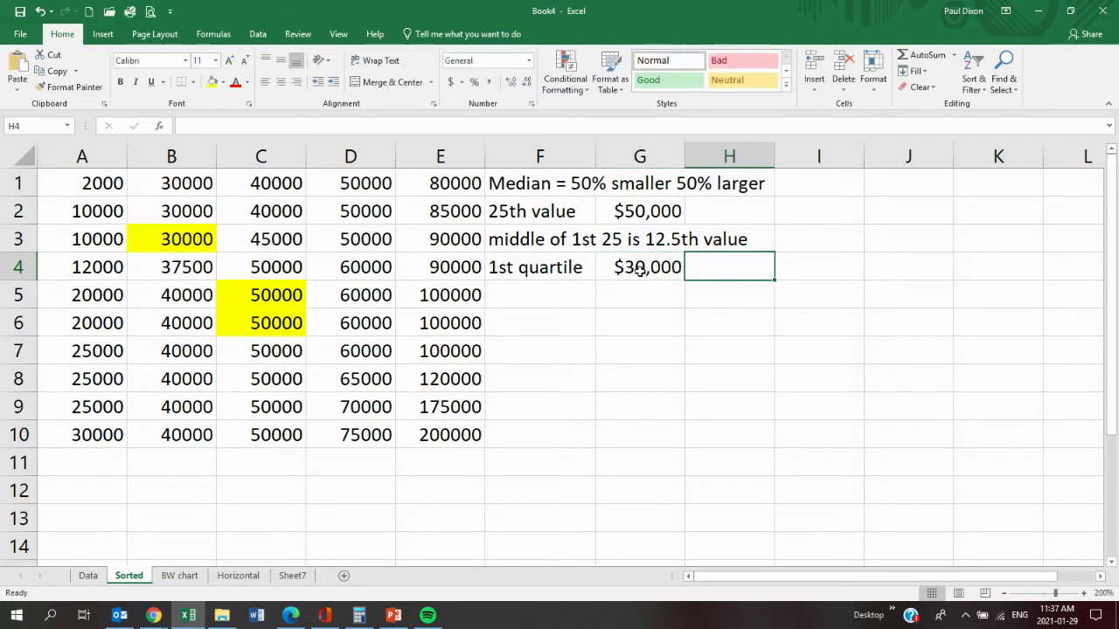
text(Low)
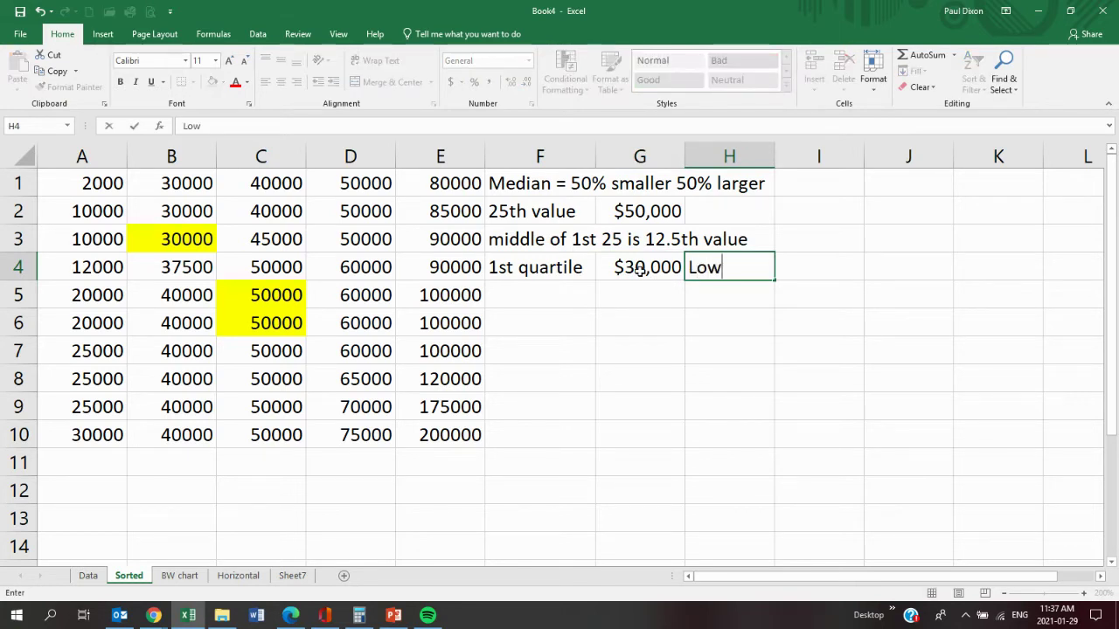
key(Return)
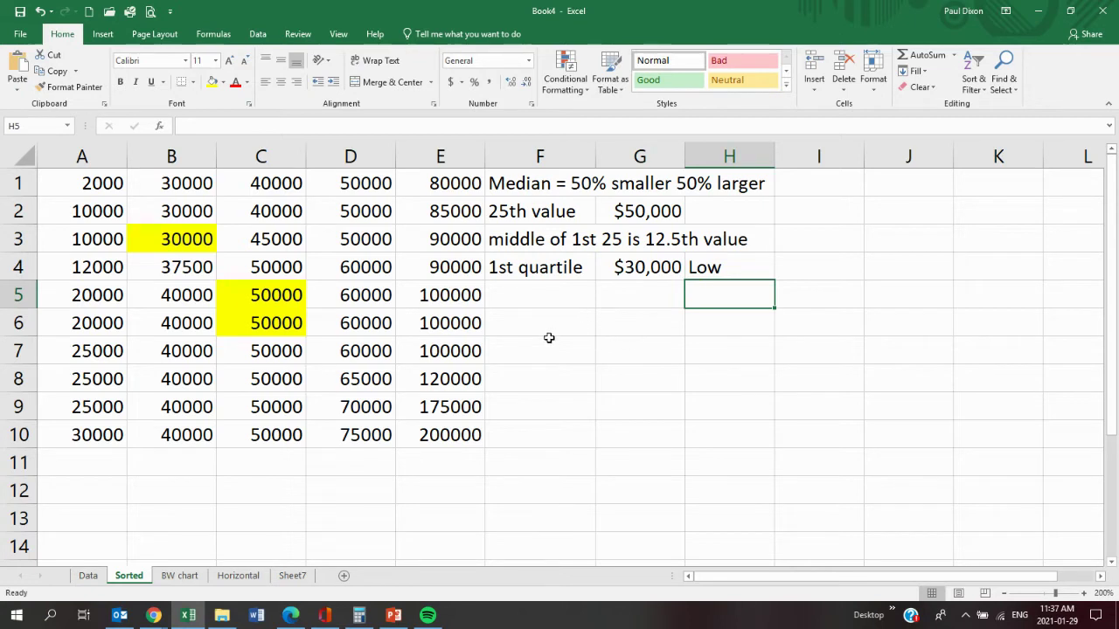
Enter the note "middle of last 25 is 12.5th from end" in cell F5.
click(521, 299)
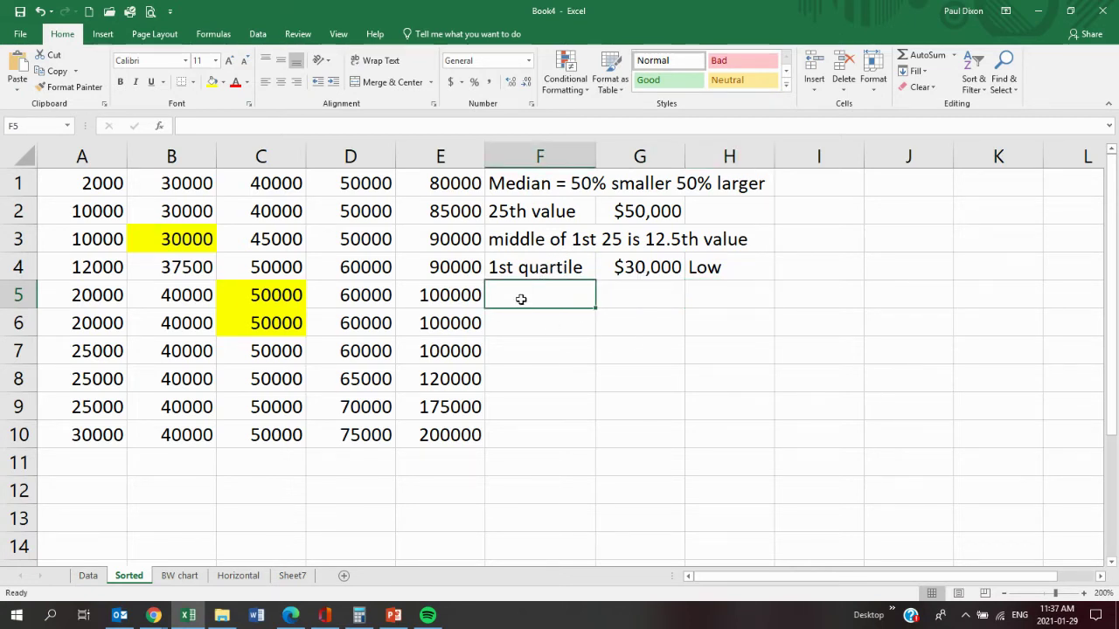
text(mid)
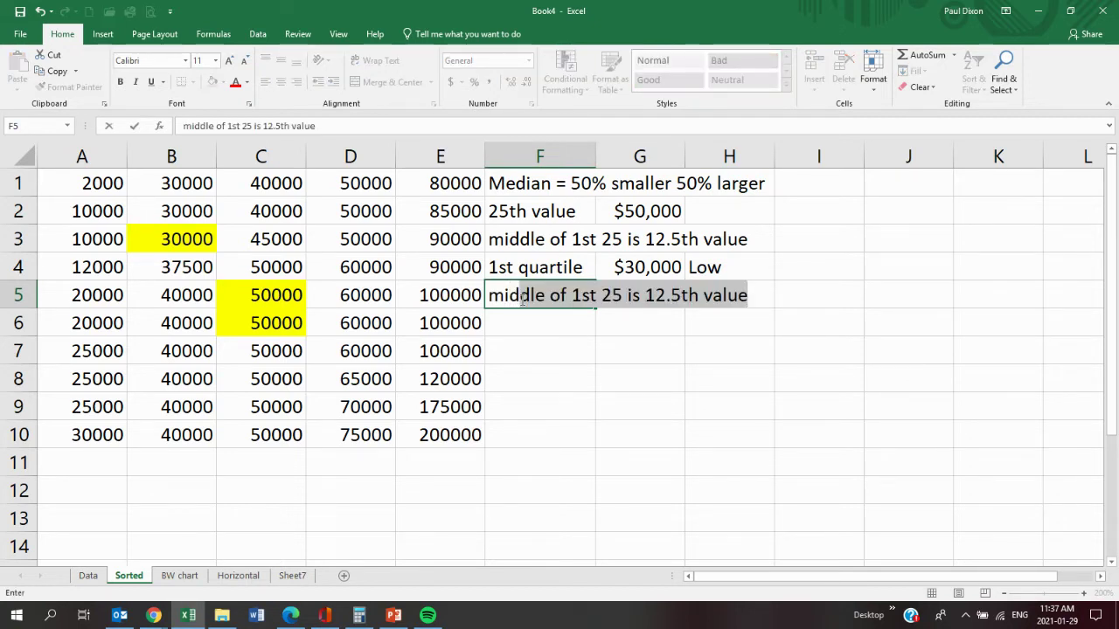
text(d)
text(le )
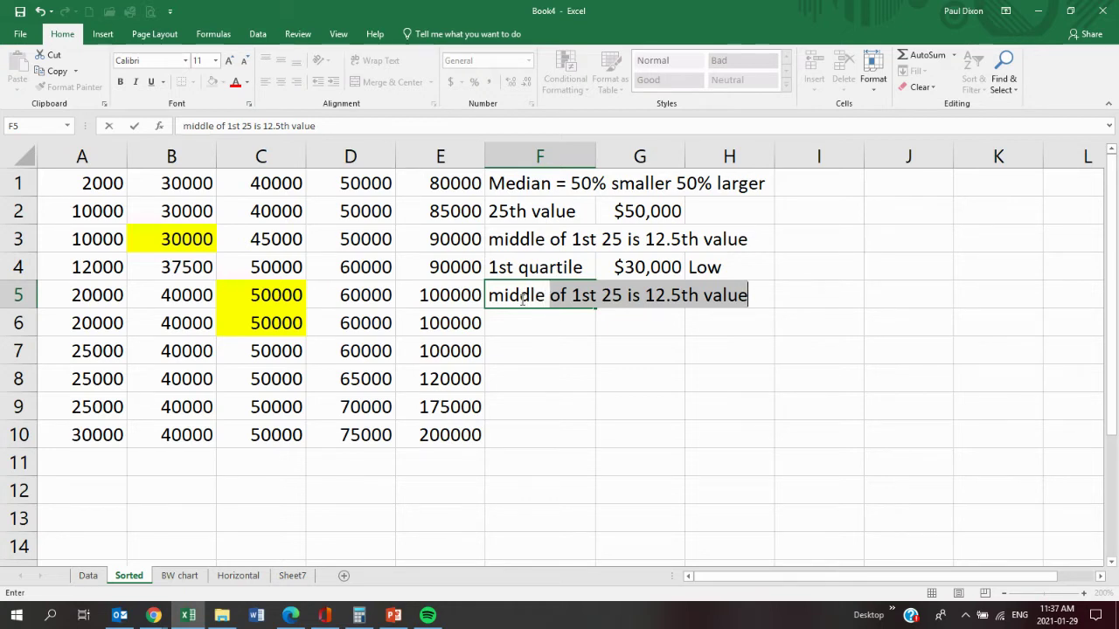
text(of last 25)
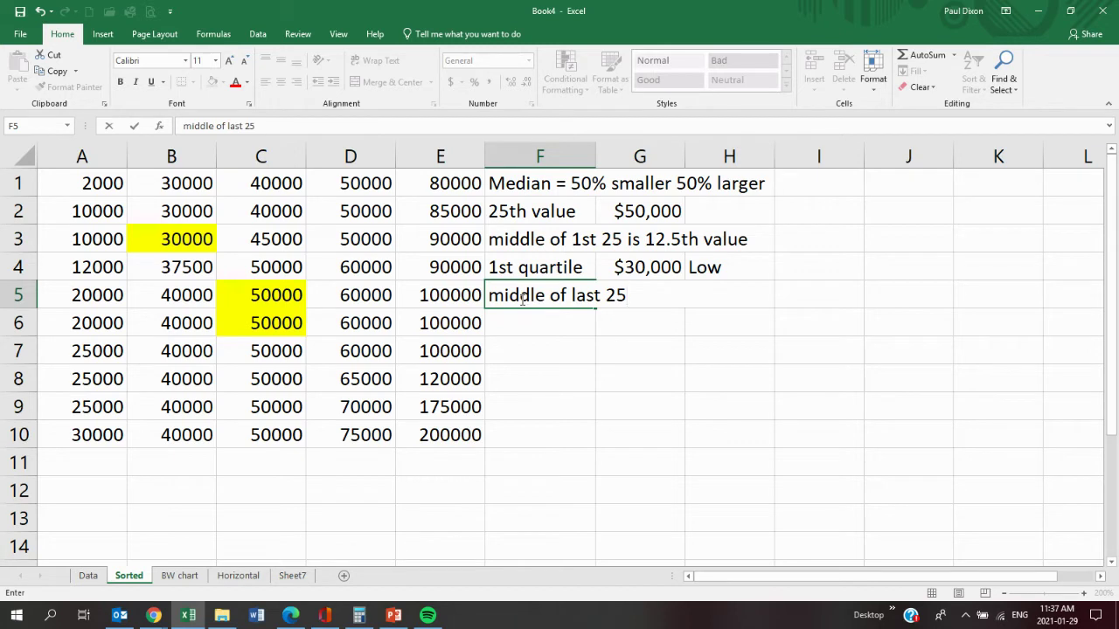
text( is 12.5th)
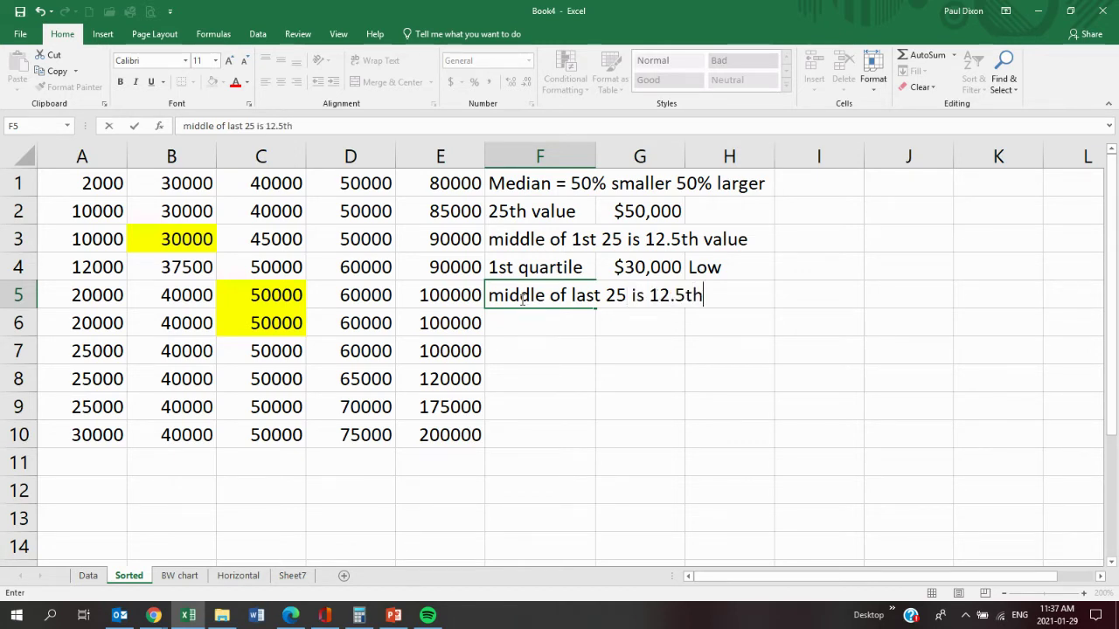
text( from end)
key(Return)
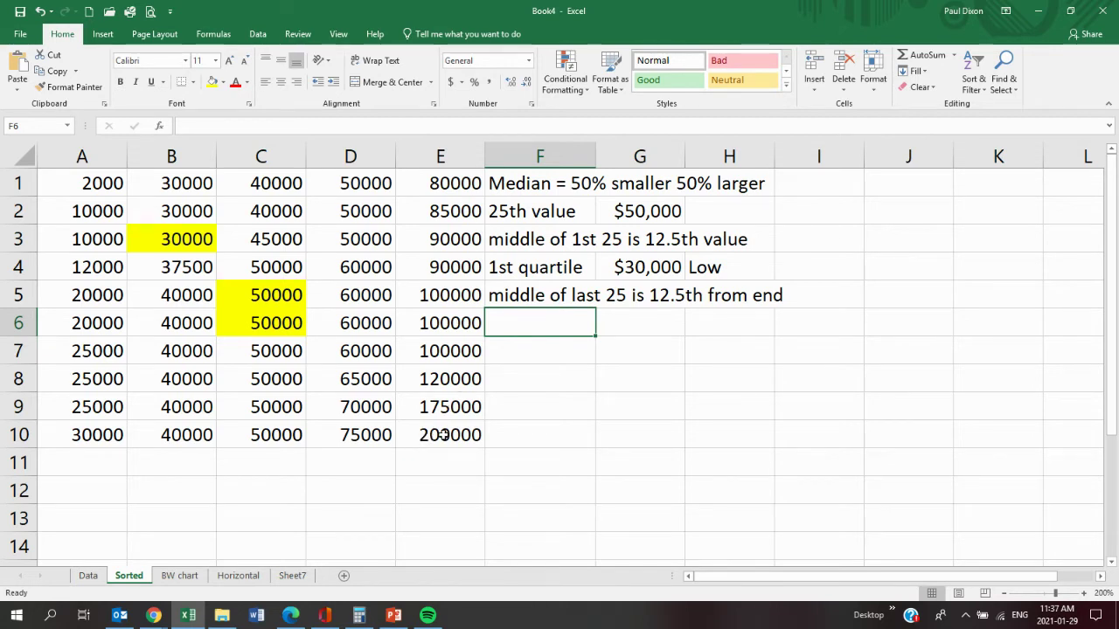
Count back from D10 up column D to the 13th value from the end in D8 and fill that cell yellow.
click(369, 429)
click(375, 406)
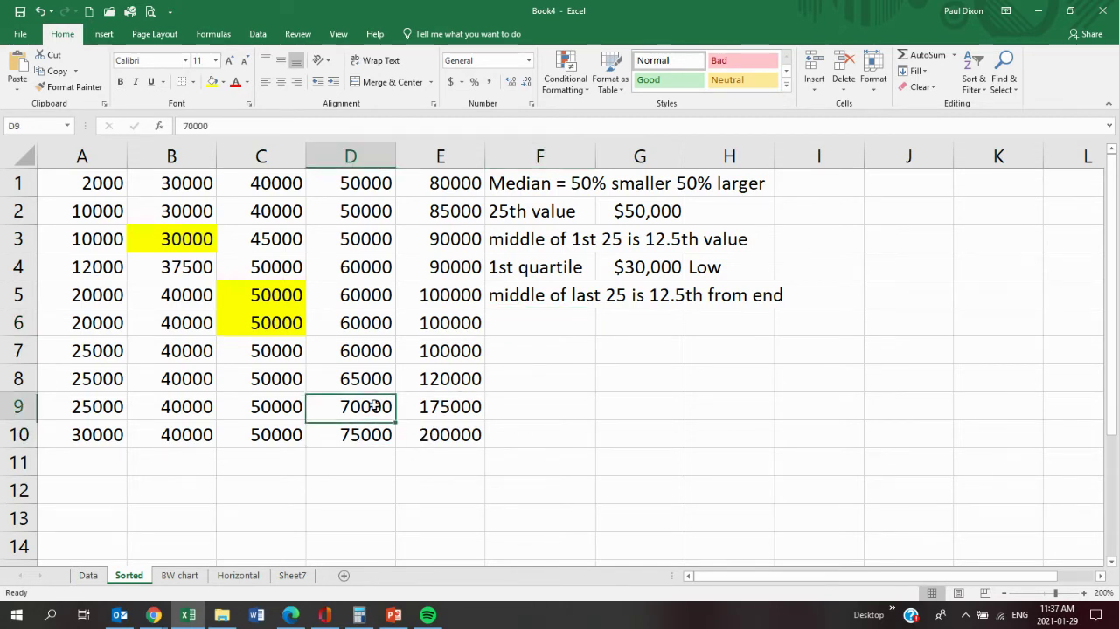
click(373, 386)
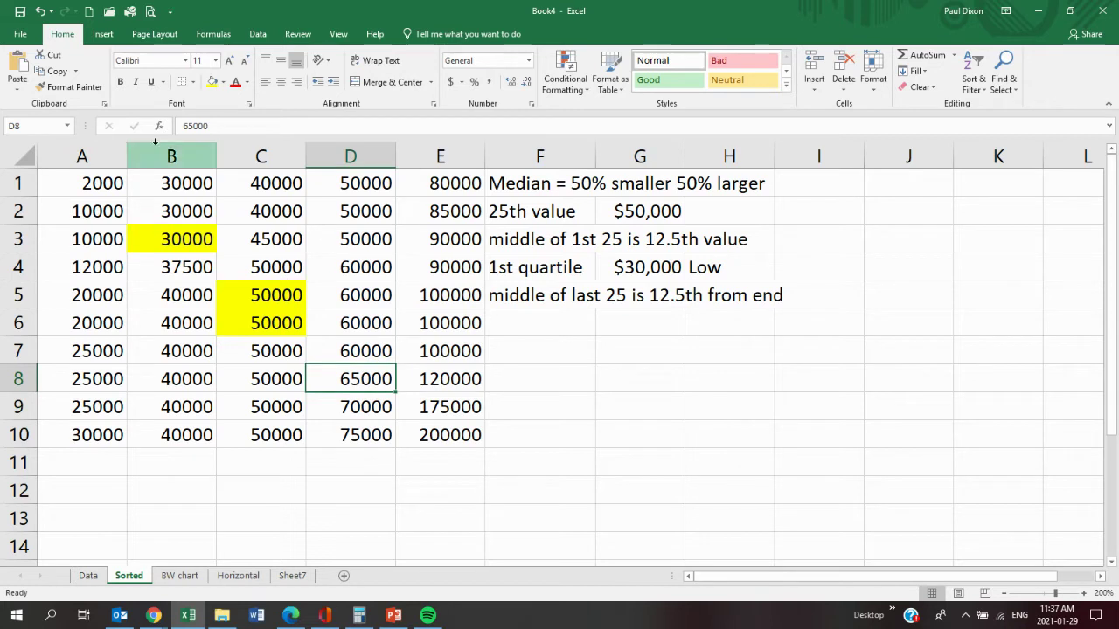
click(212, 83)
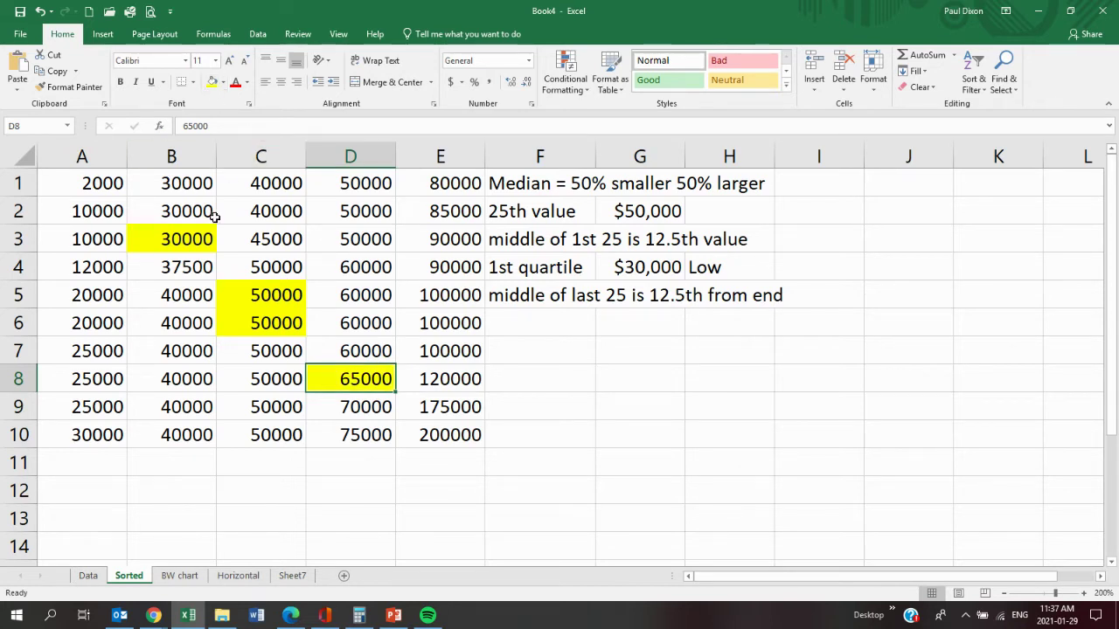
Count forward from the median cell C6 through column C and down column D to D8 to check the 3rd quartile position.
click(256, 323)
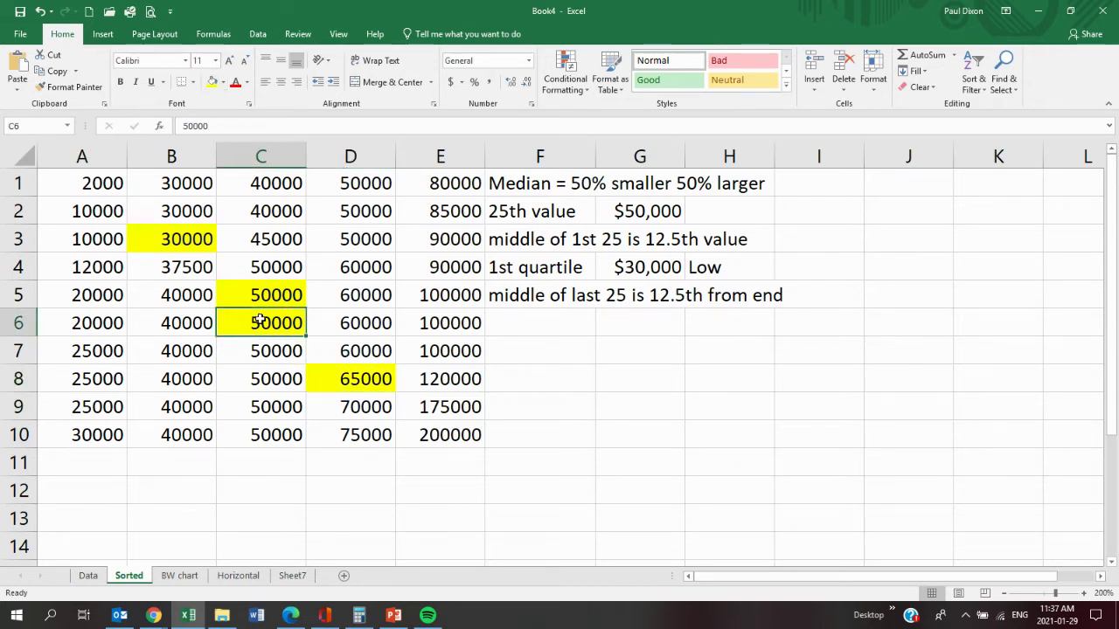
click(276, 435)
drag(370, 185, 362, 210)
click(363, 236)
click(366, 265)
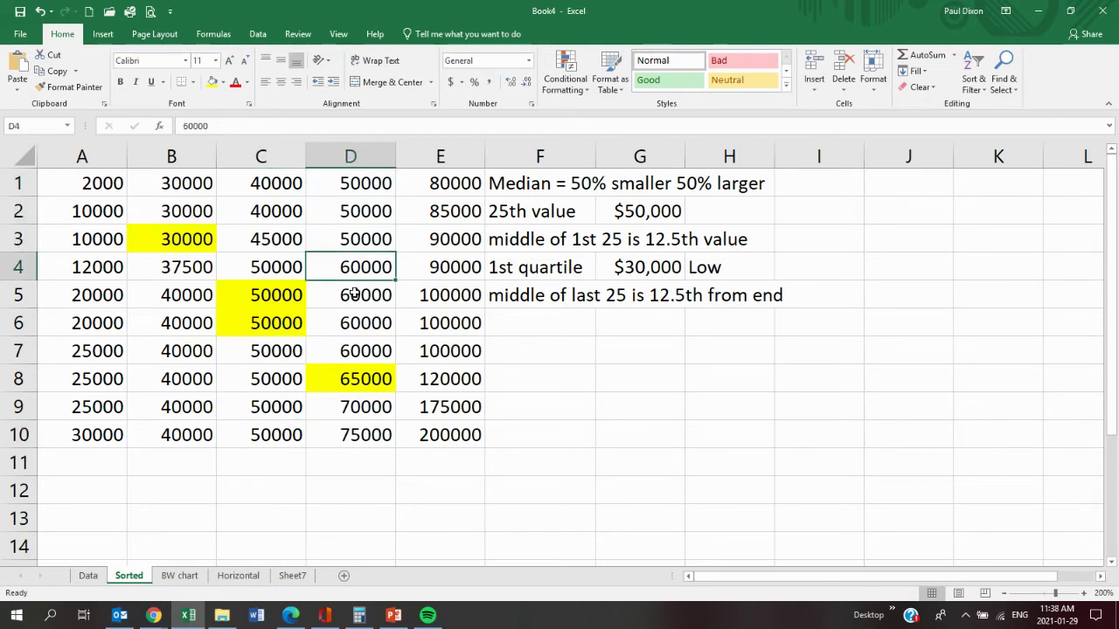
click(359, 297)
click(359, 319)
click(354, 353)
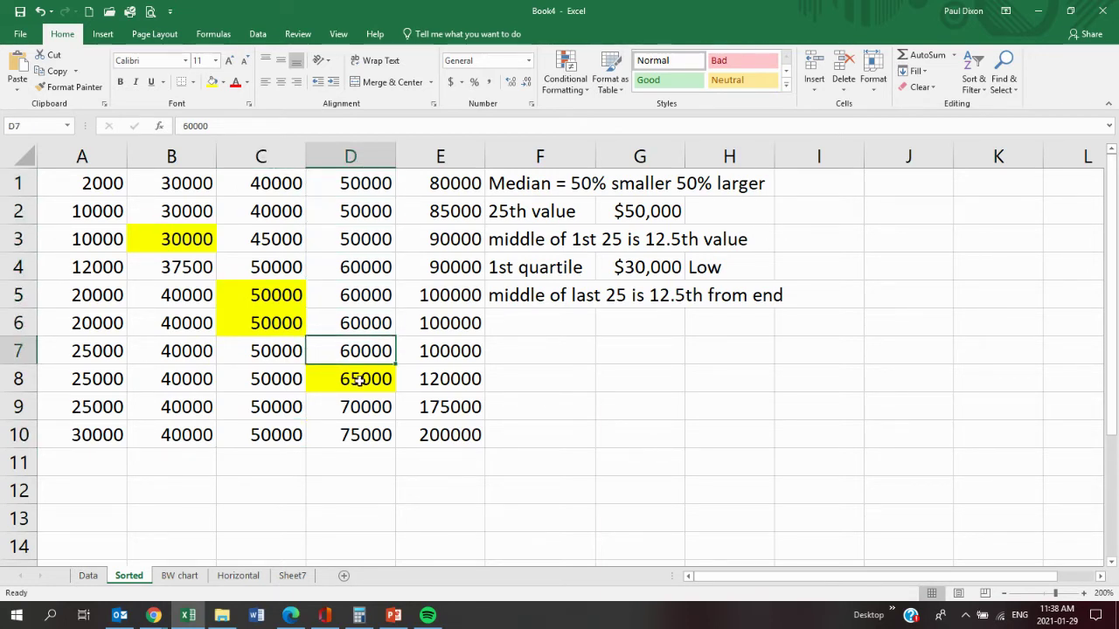
click(360, 381)
Enter the label "3rd quartile" in cell F6 and the amount $65,000 in G6.
click(536, 326)
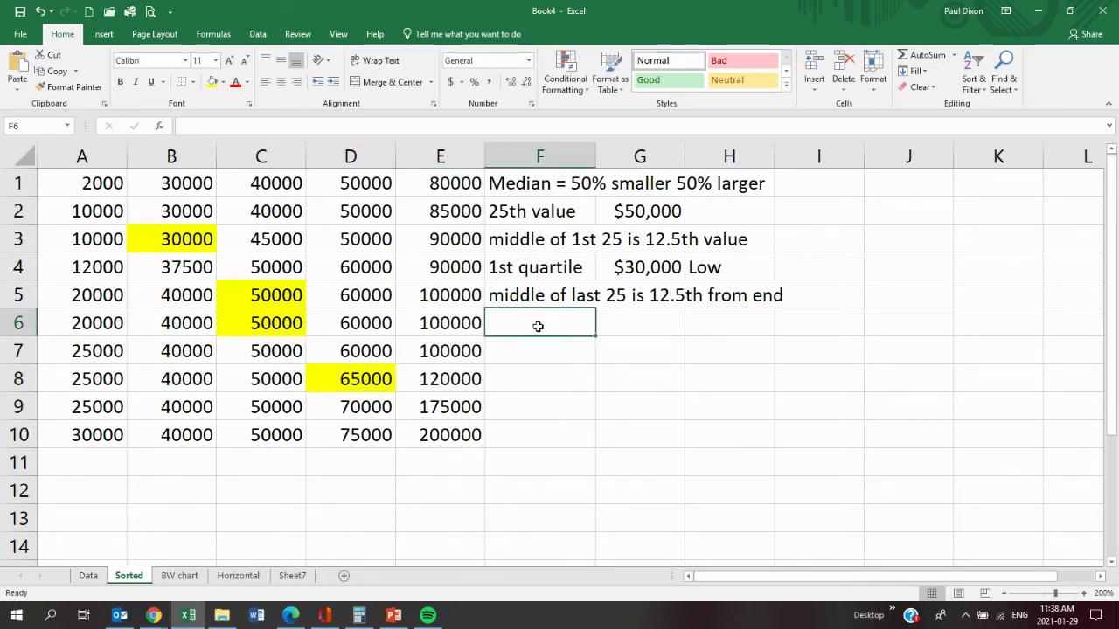
text(3r)
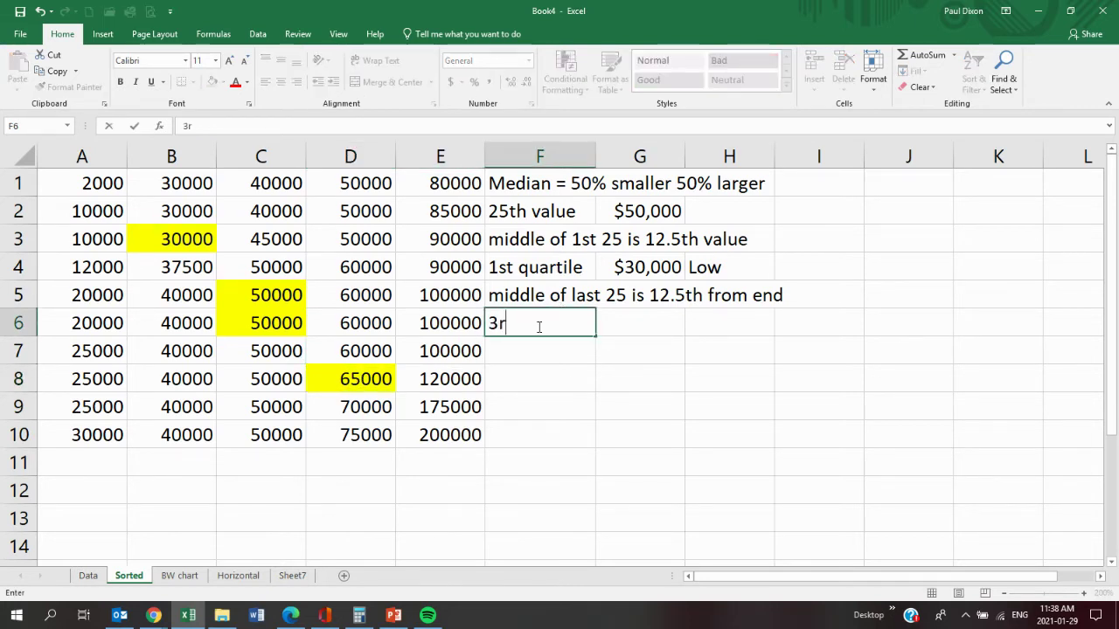
text(d quartile)
key(Tab)
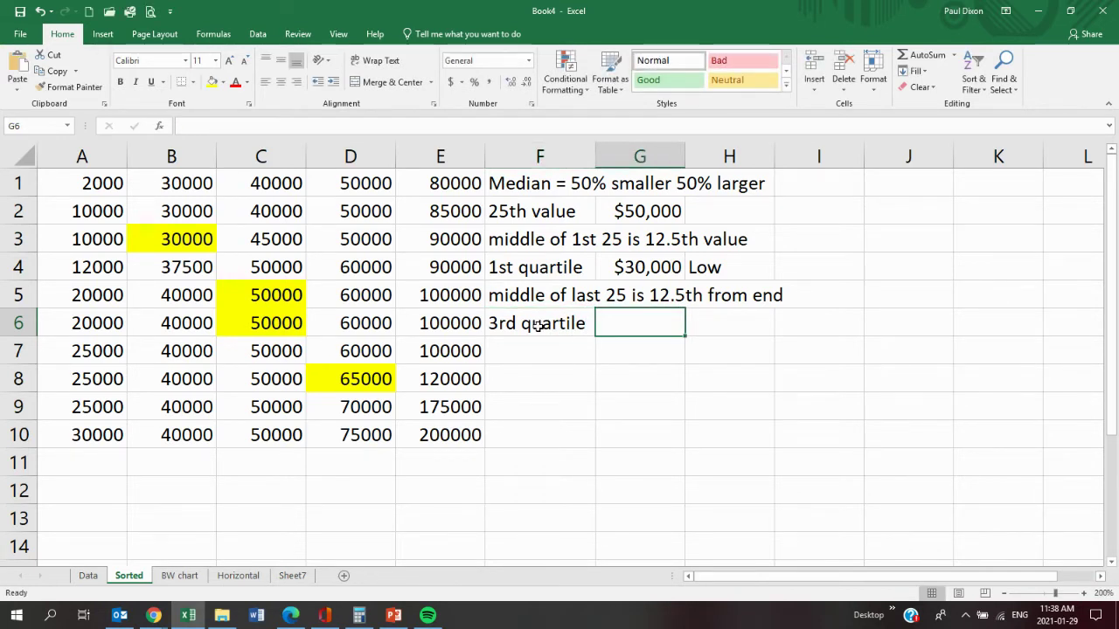
text($65)
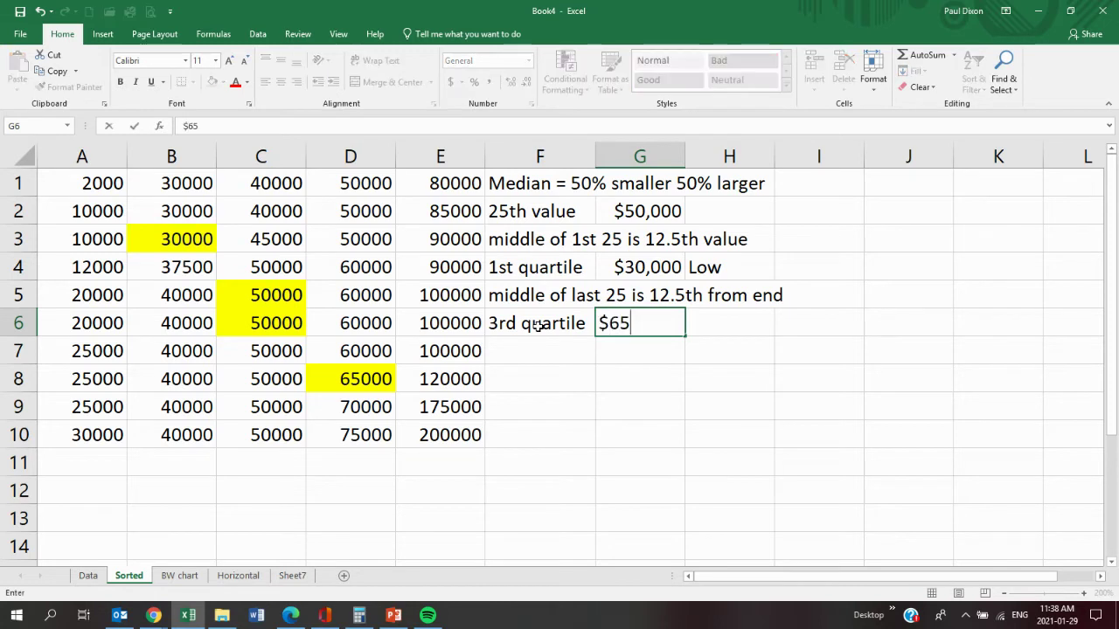
text(,000)
key(Return)
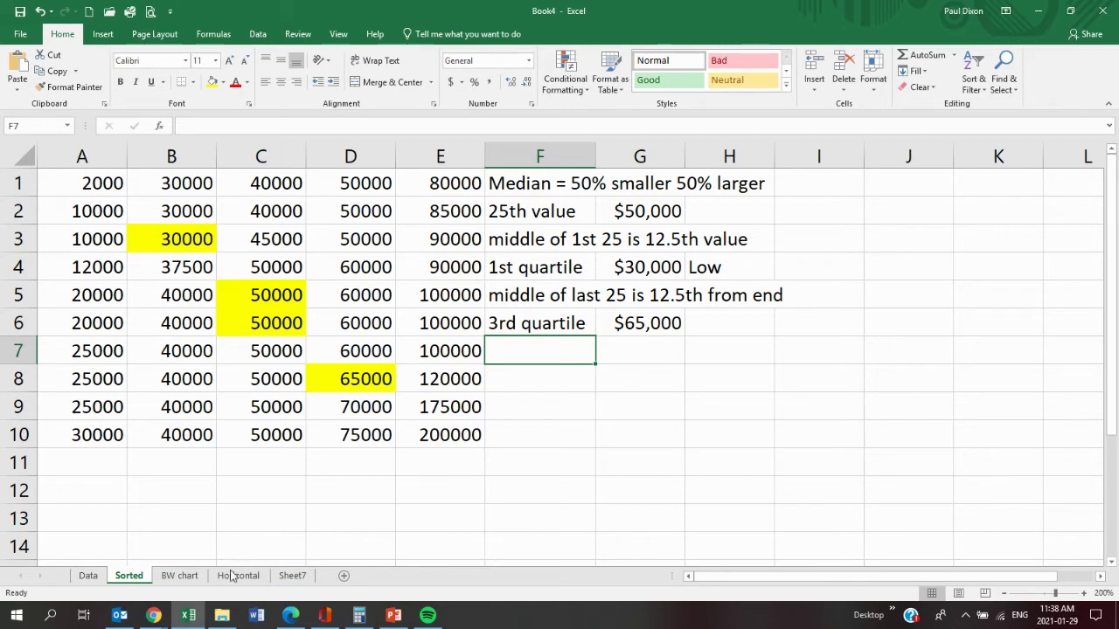
On the BW chart sheet, draw a rectangle about 2.4 cm high and 1.8 cm wide in column C, spanning rows 19 to 23.
click(181, 577)
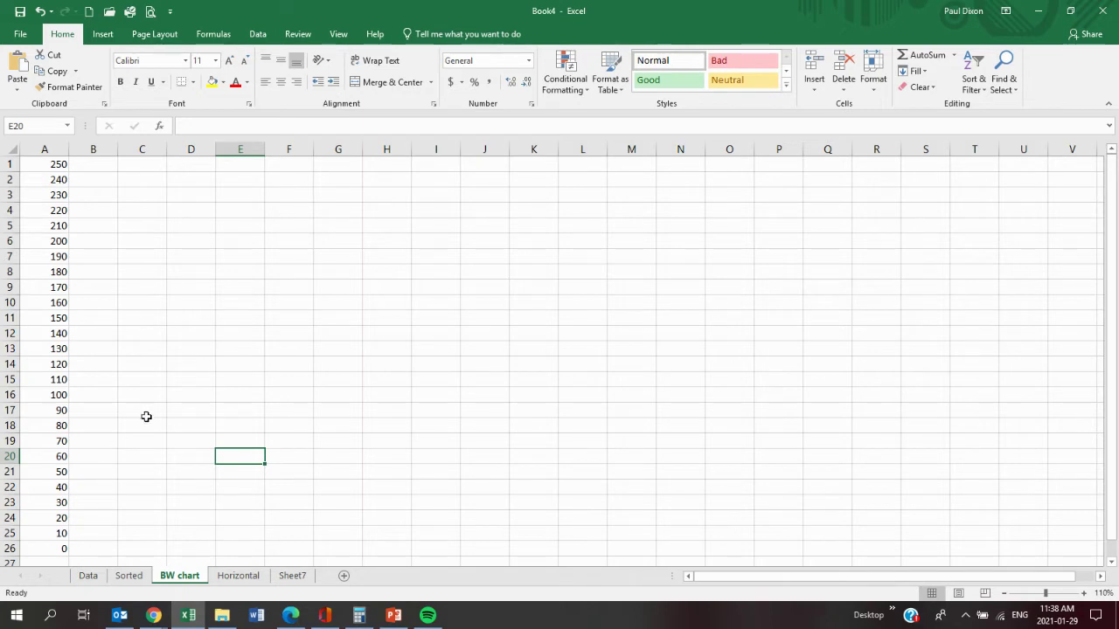
click(104, 36)
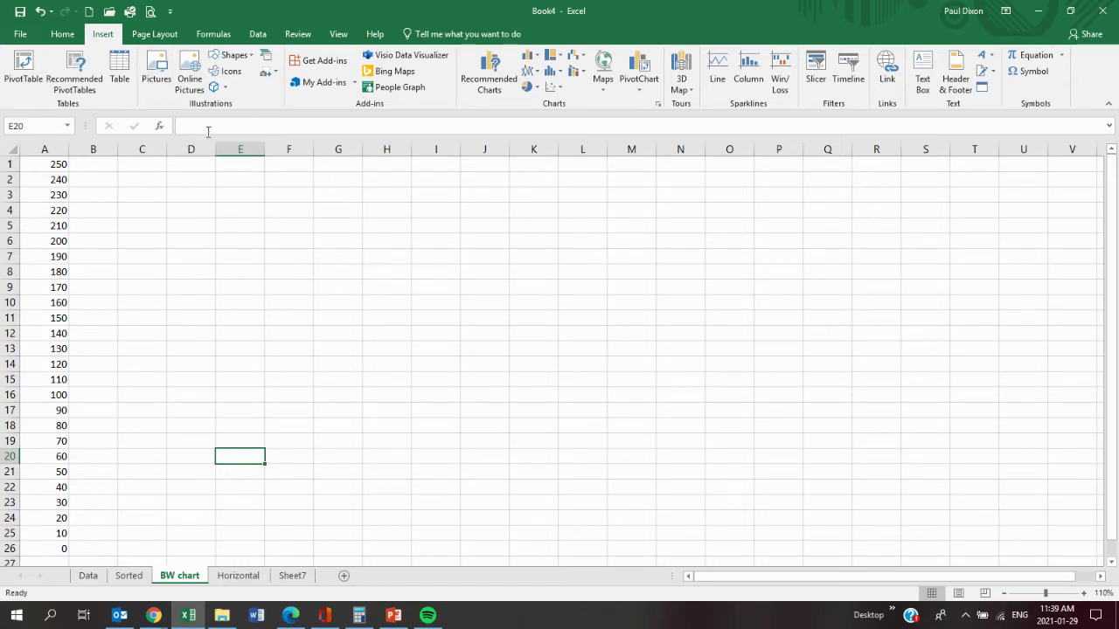
click(236, 56)
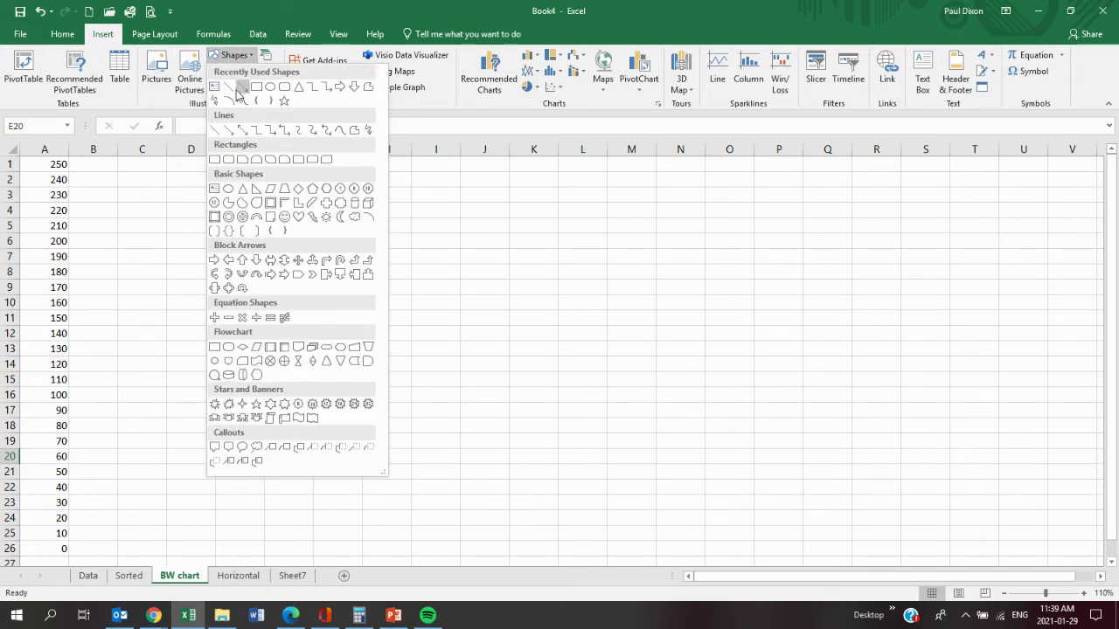
click(243, 86)
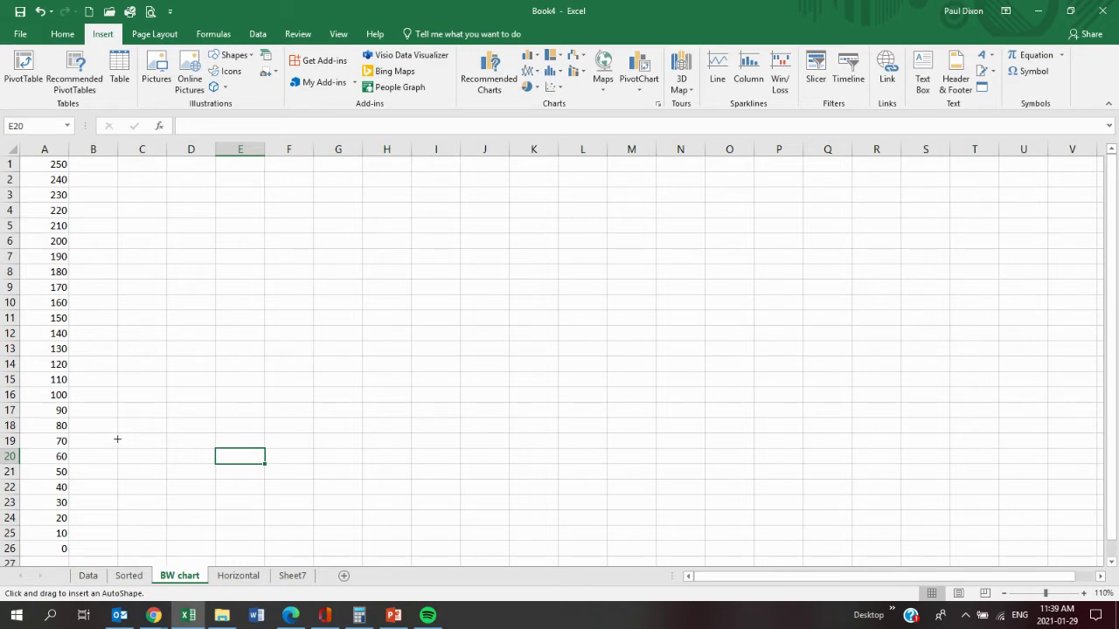
mouse_move(115, 442)
mouse_down()
mouse_move(177, 446)
mouse_move(169, 509)
mouse_up()
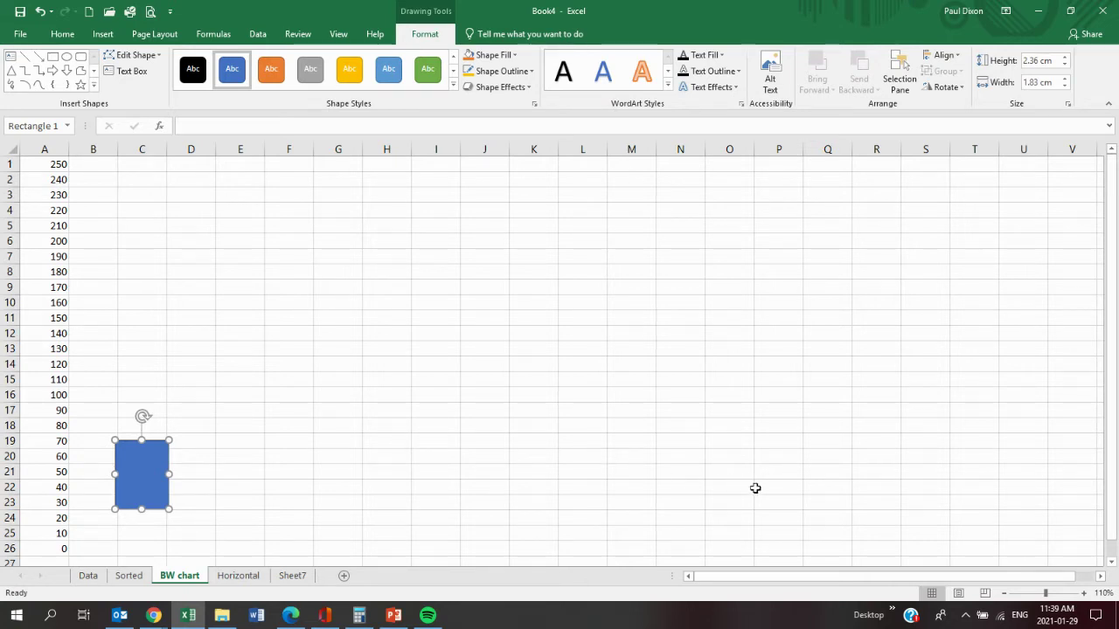
Draw a horizontal straight line about 2 cm long across the blue rectangle, along the boundary between rows 20 and 21.
click(1083, 593)
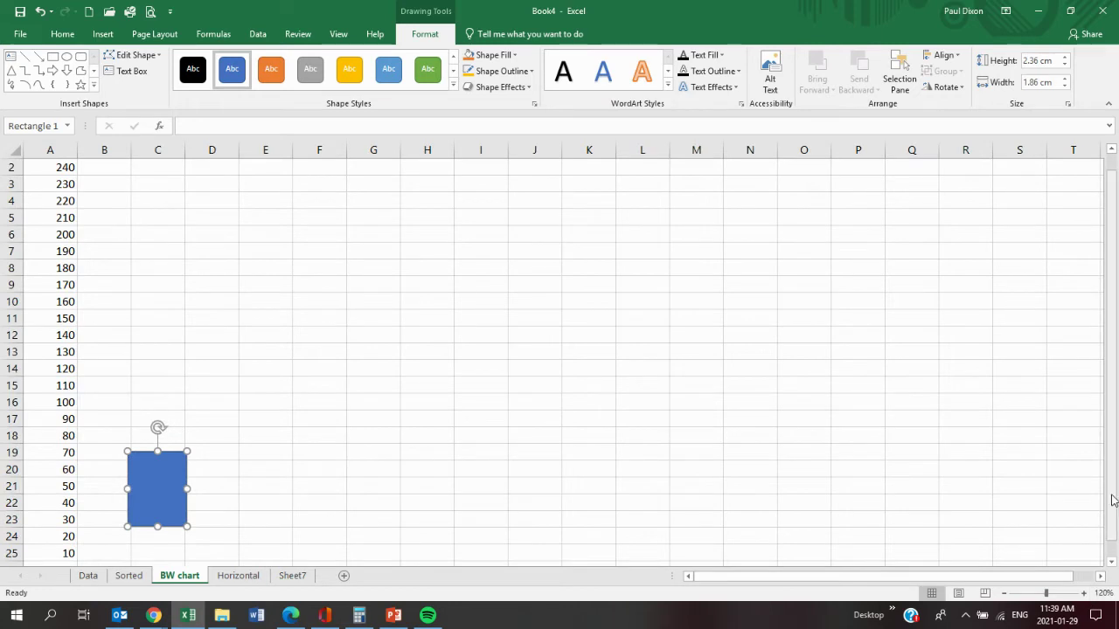
drag(1111, 495, 1111, 509)
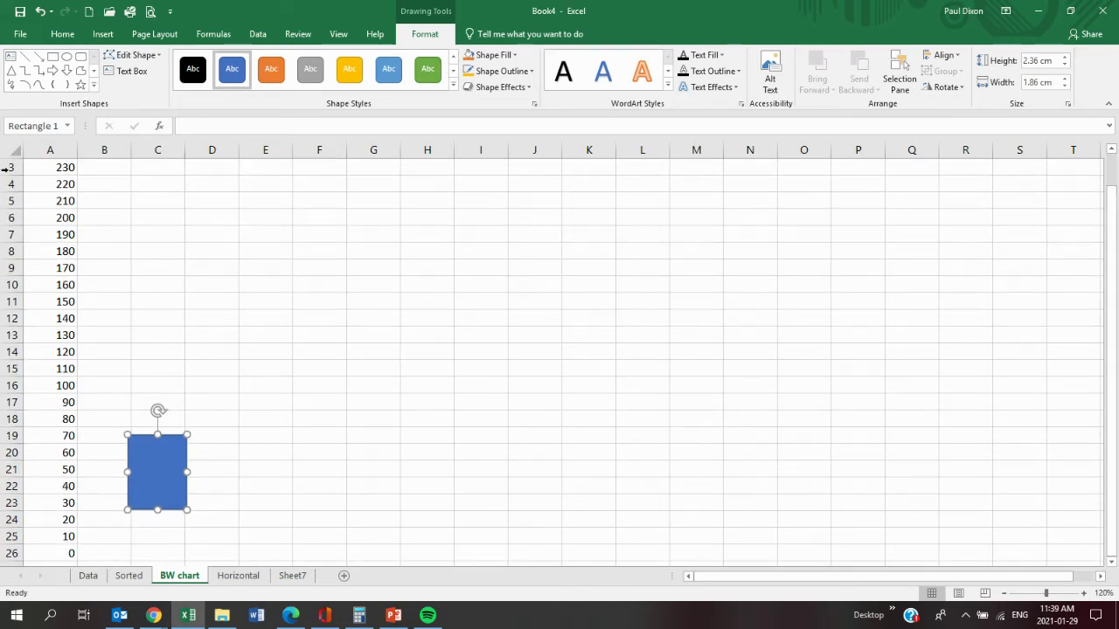
click(26, 57)
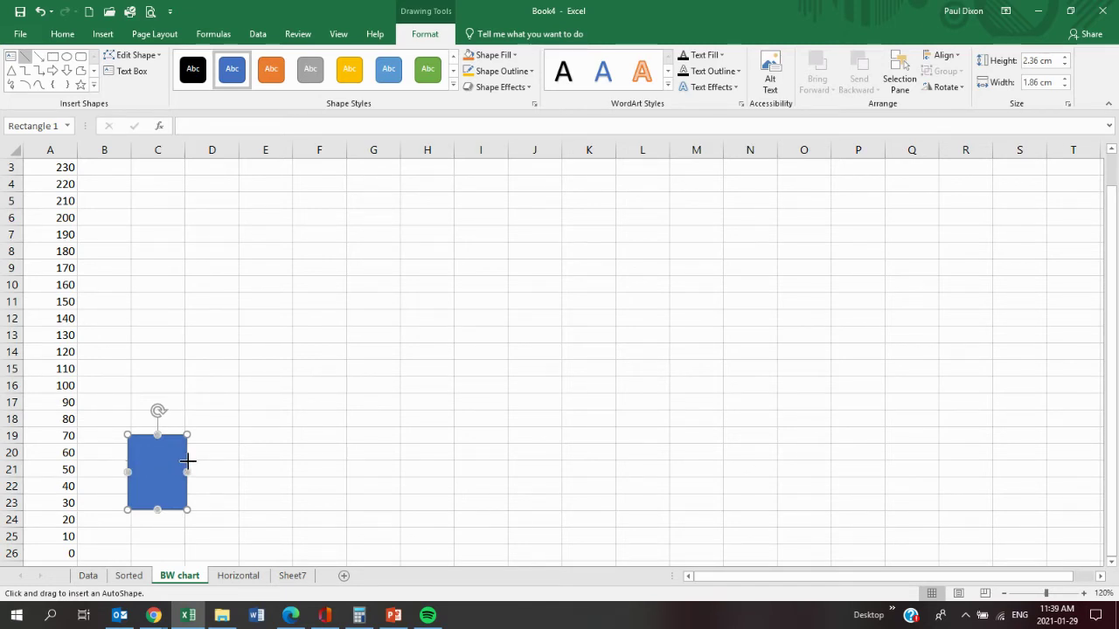
drag(188, 460, 126, 461)
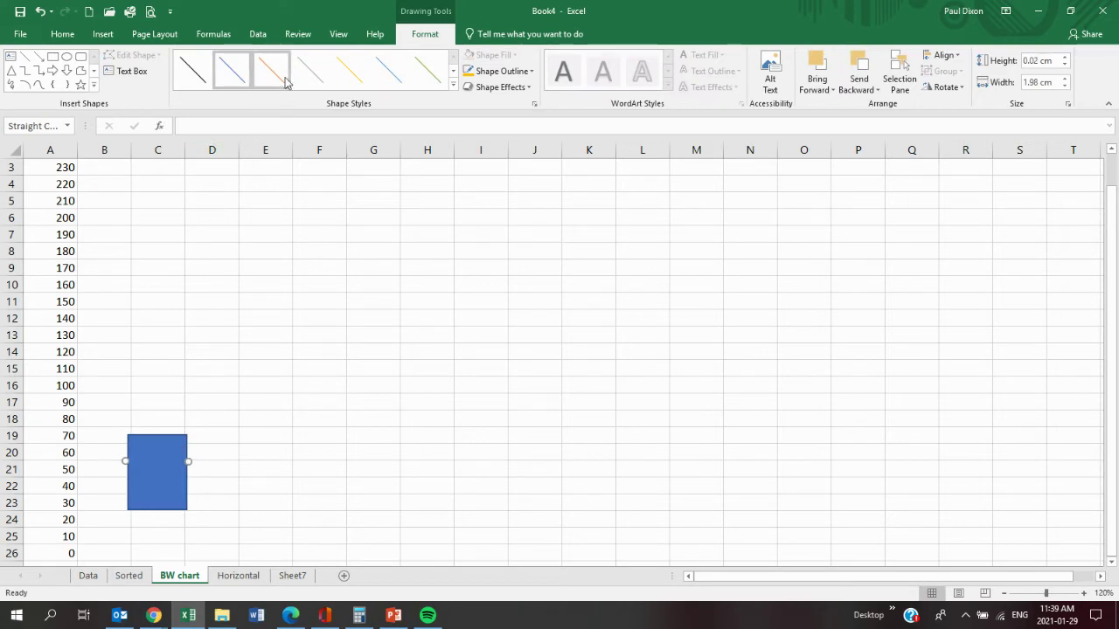
Give the line across the rectangle the gold line style and a thicker outline weight.
click(355, 80)
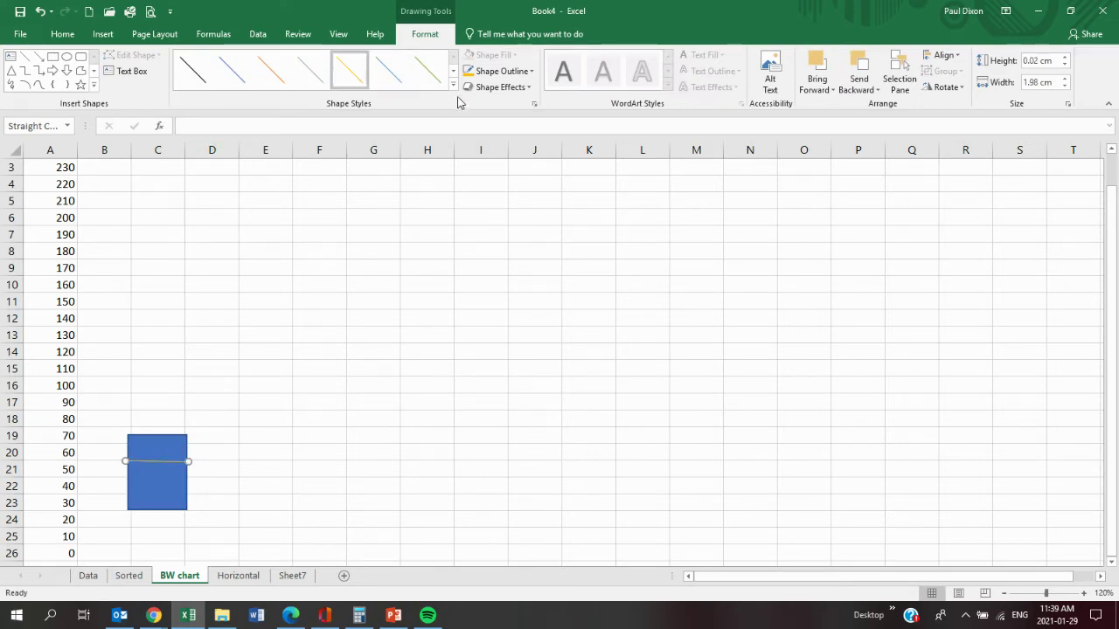
click(488, 75)
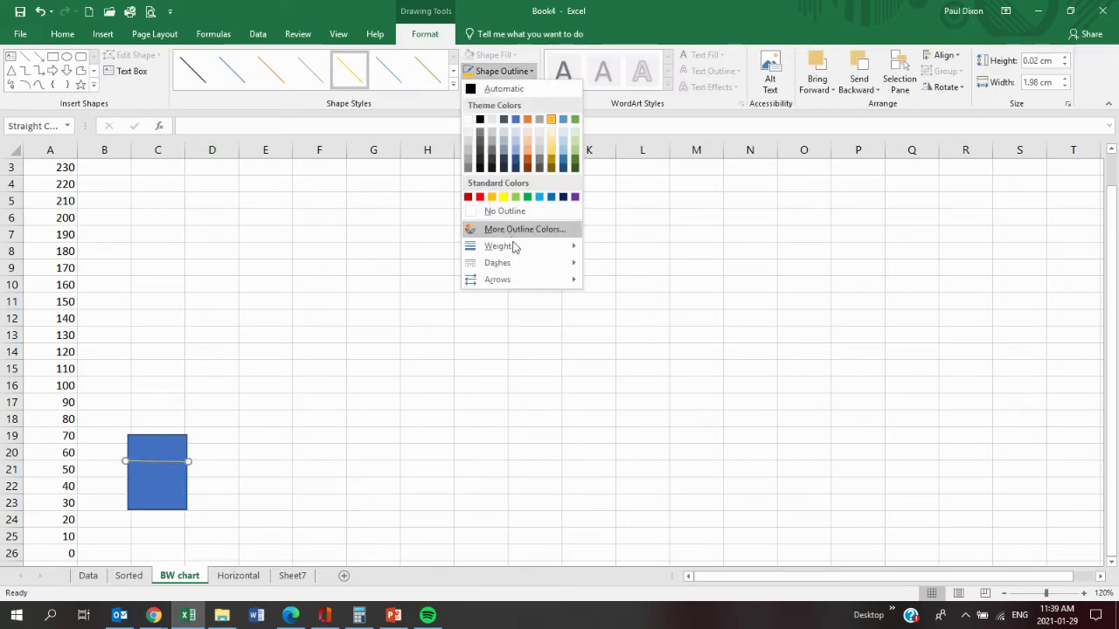
mouse_move(514, 252)
click(647, 339)
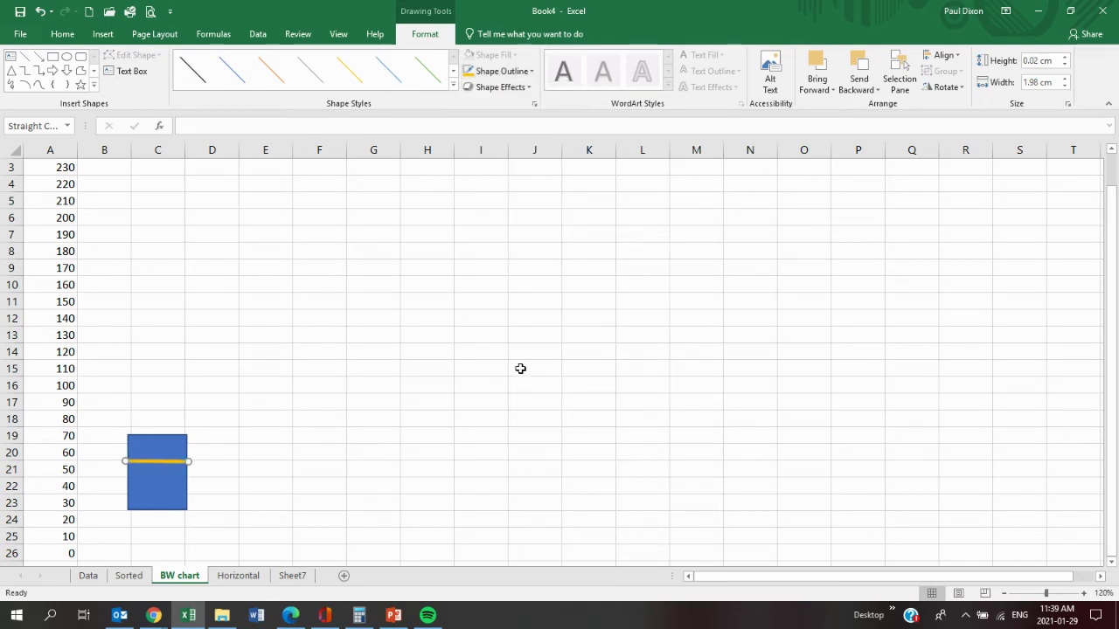
Shorten the blue rectangle from its lower edge to about 1.9 cm high, ending at the bottom of row 22.
click(158, 499)
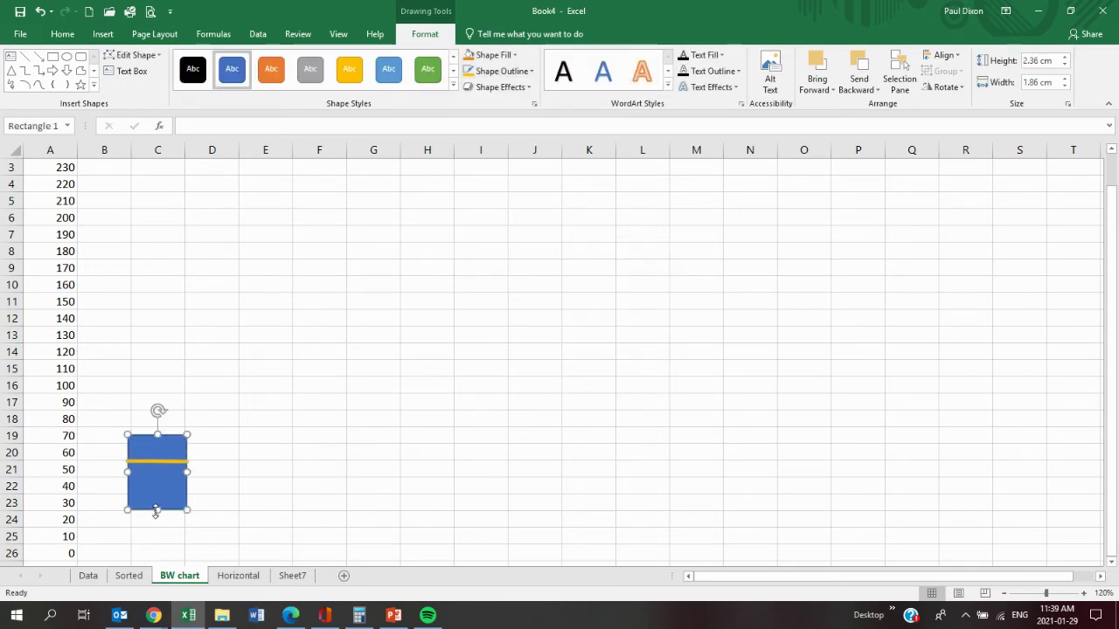
drag(155, 510, 162, 494)
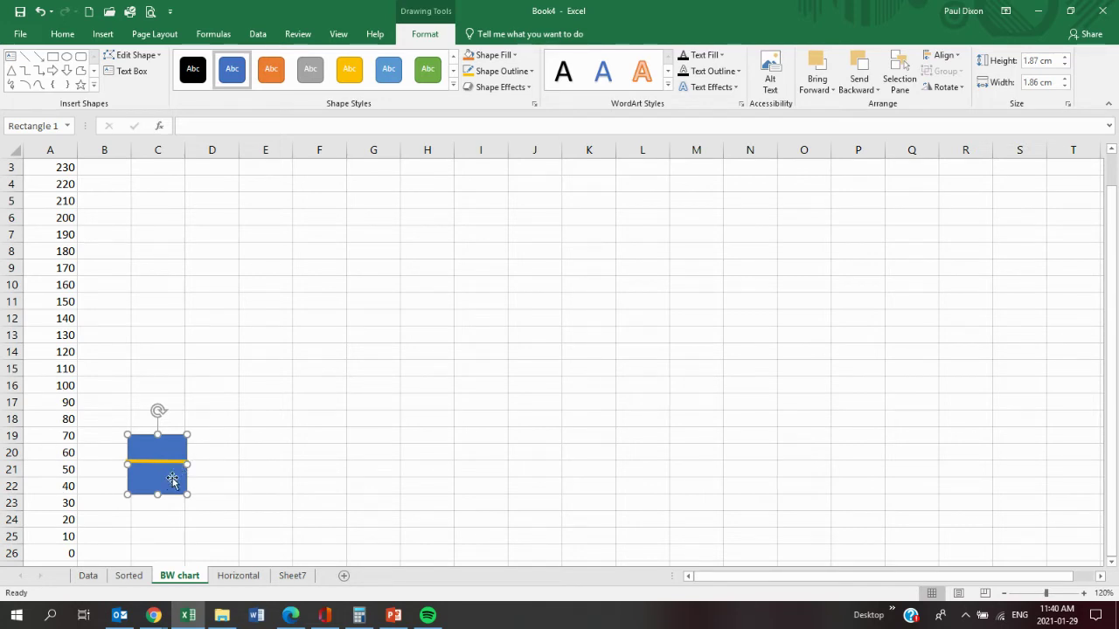
click(297, 465)
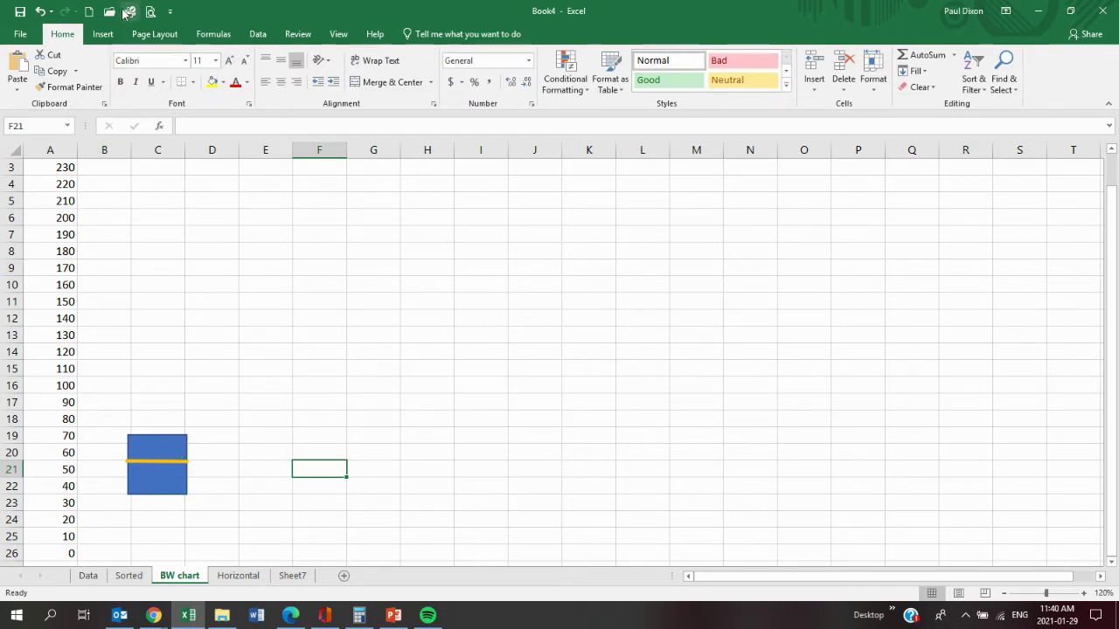
Add a text box about 3.4 cm wide reading "3rd quartile" and draw an arrow from it to the rectangle's upper edge.
click(103, 34)
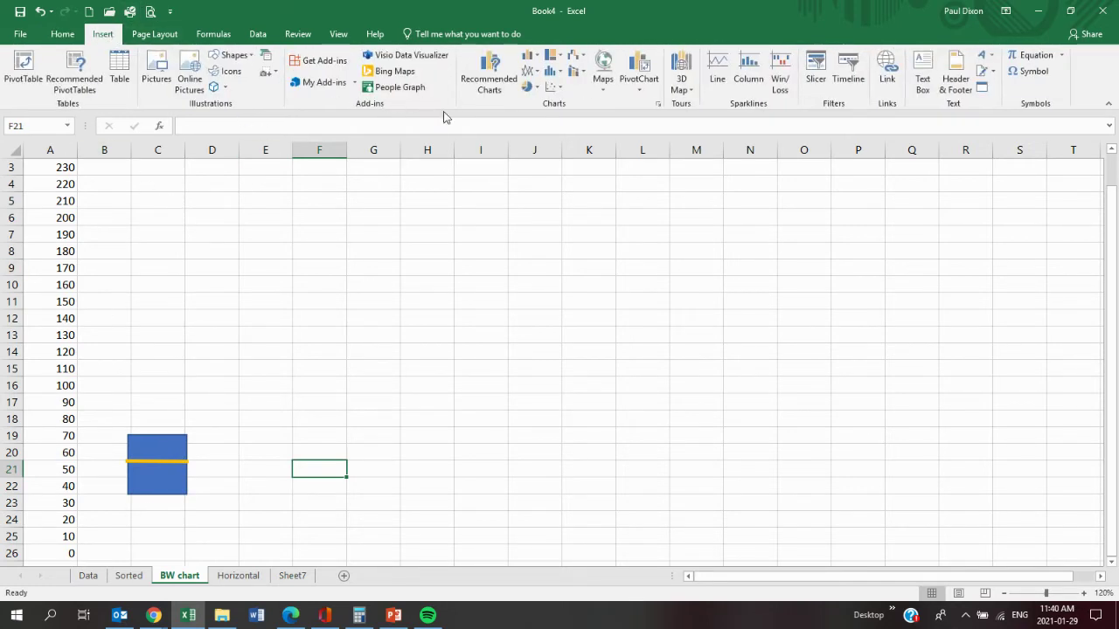
click(220, 55)
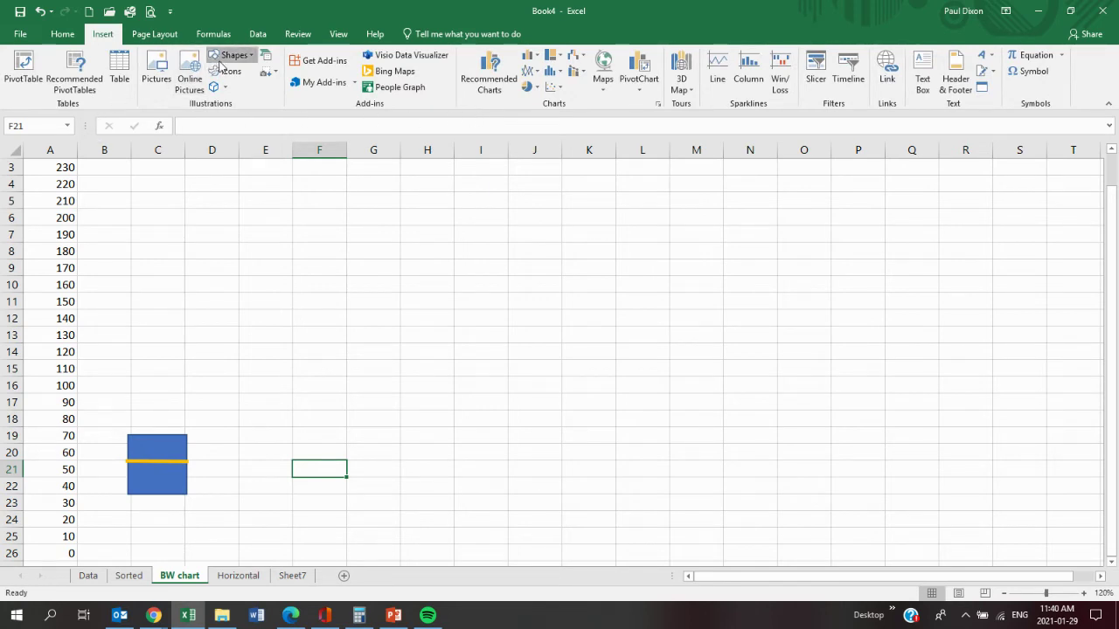
click(215, 88)
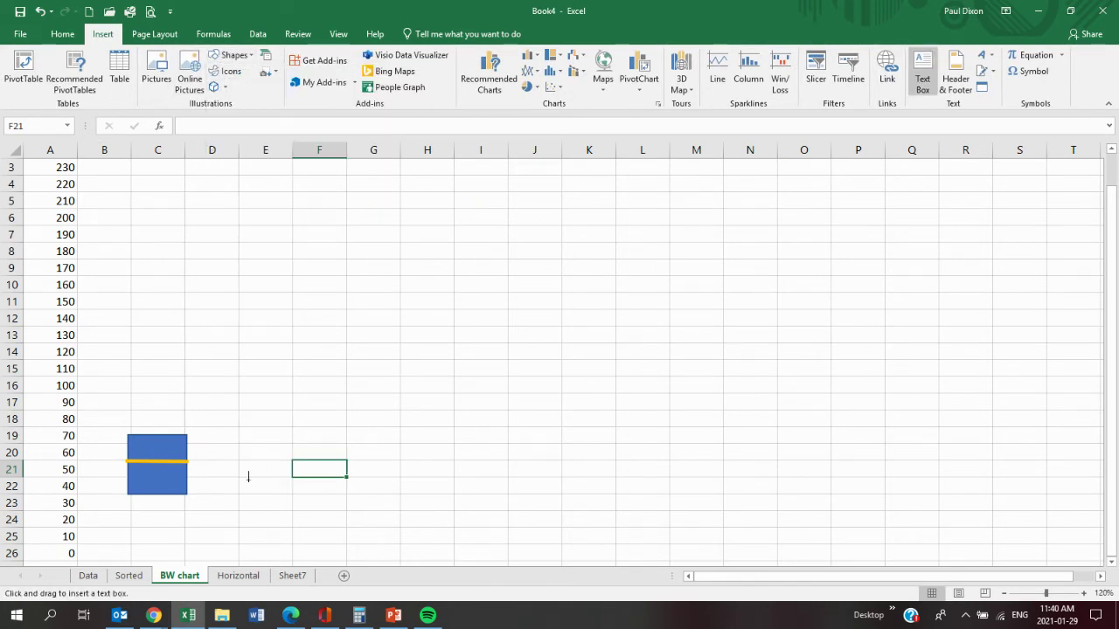
drag(224, 414, 331, 438)
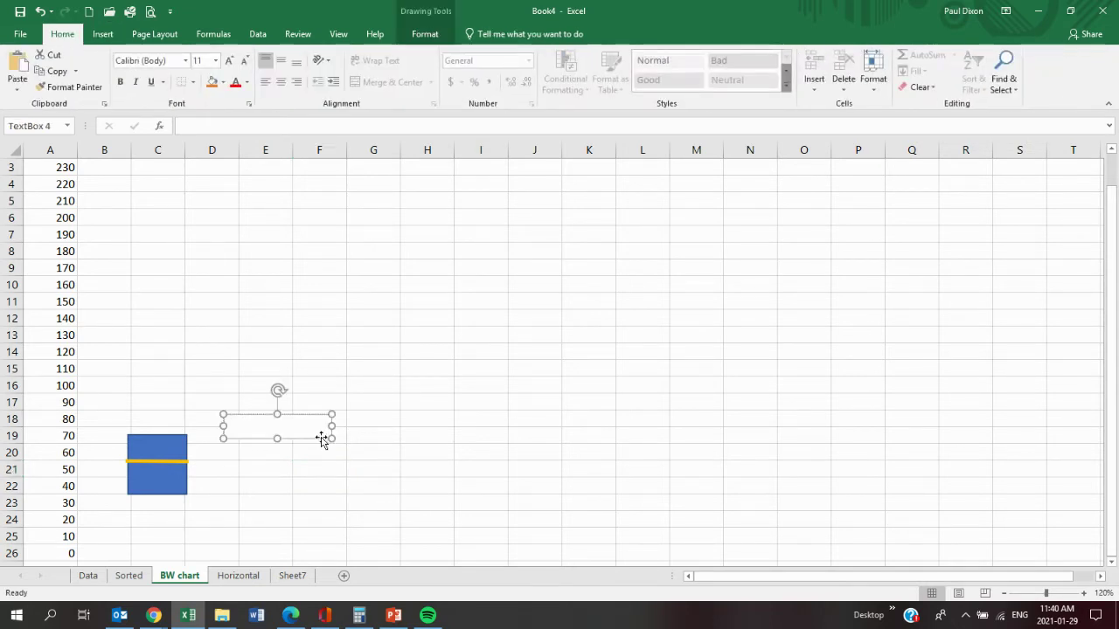
text(3rd quartile)
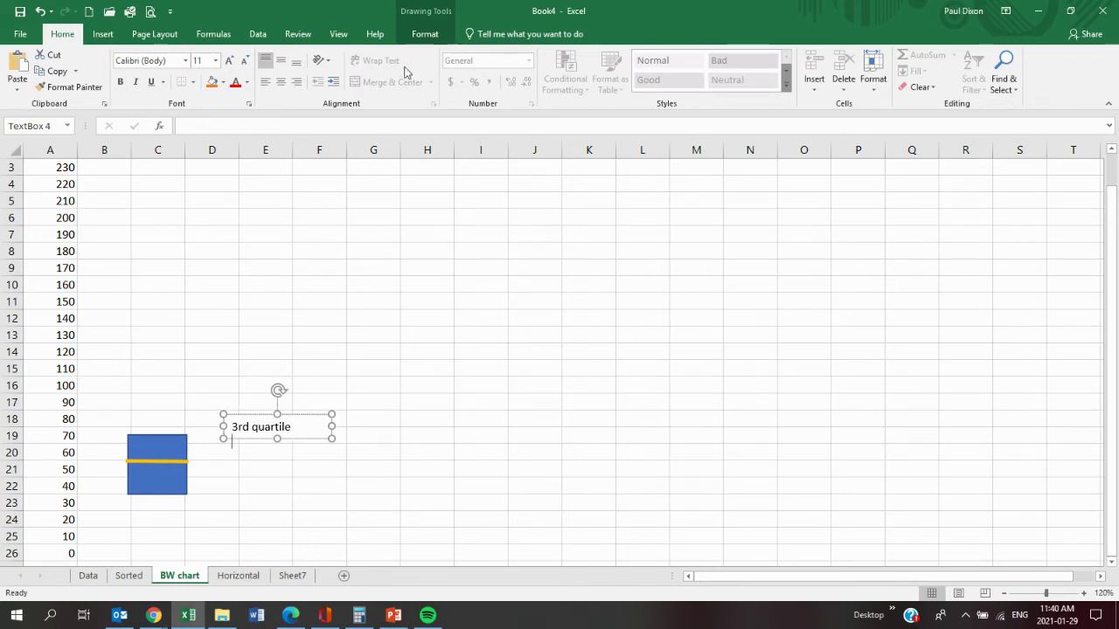
click(425, 33)
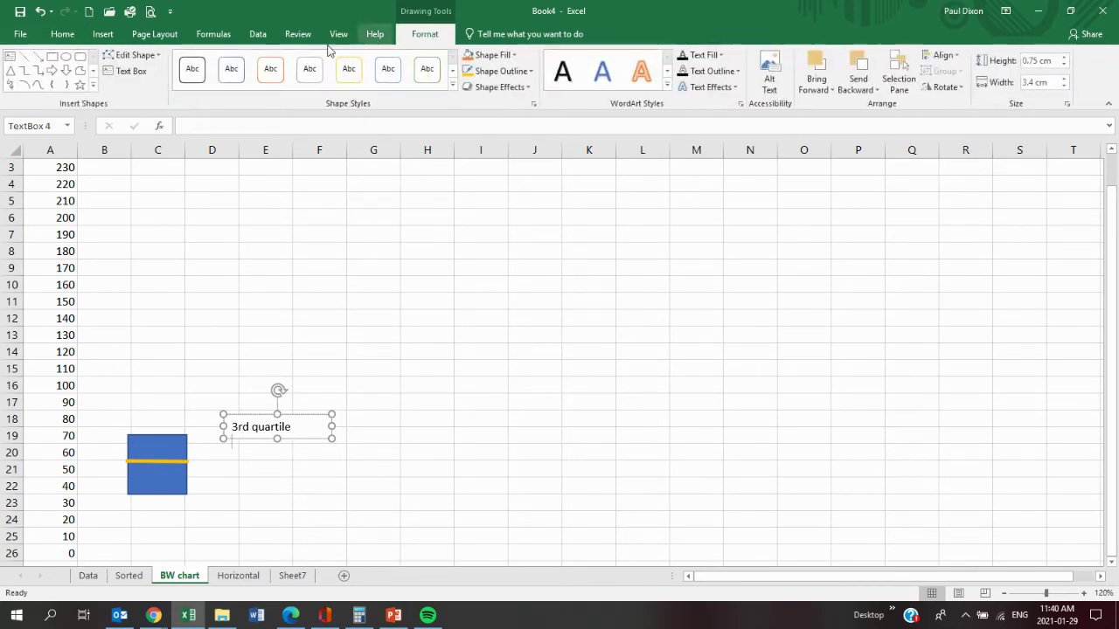
click(38, 56)
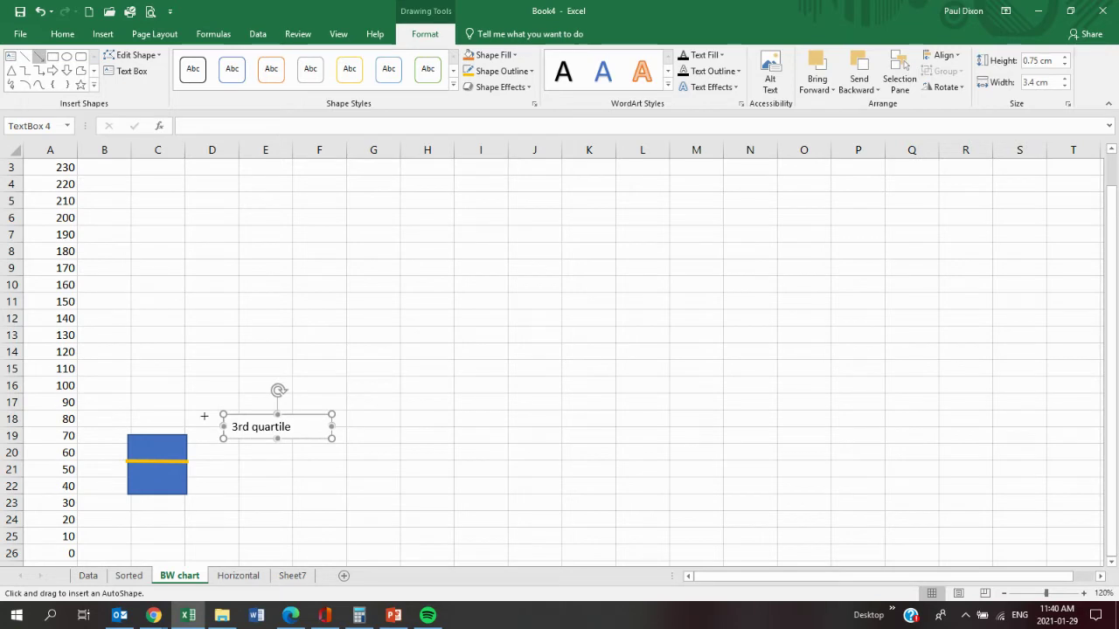
drag(224, 426, 191, 435)
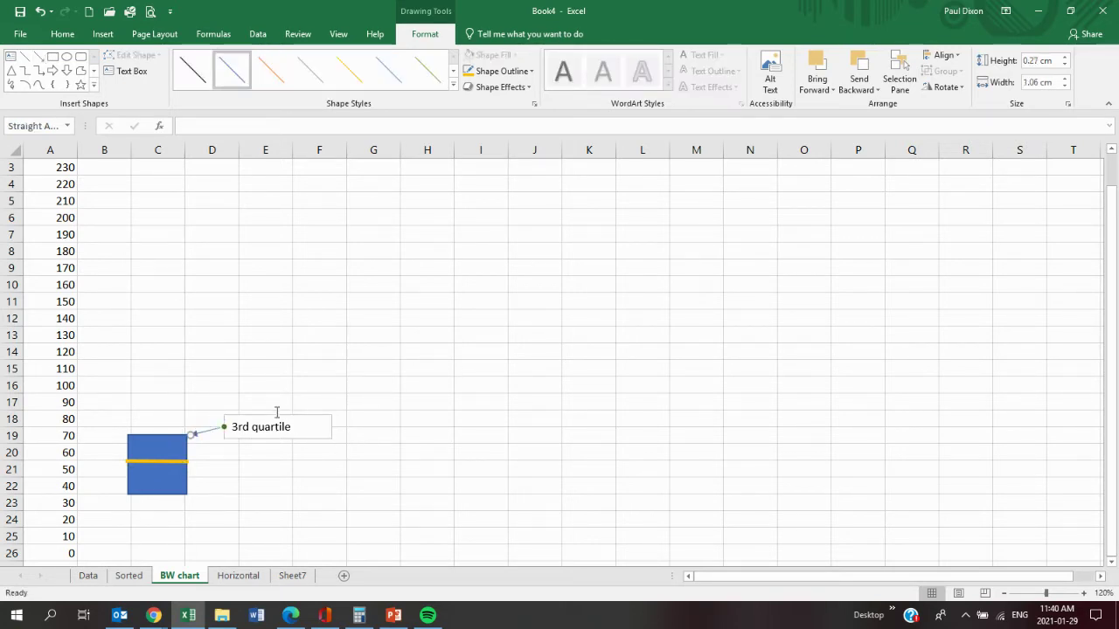
Add a text box about 2.9 cm wide reading "median" around row 21 and draw an arrow from it to the gold line.
click(11, 56)
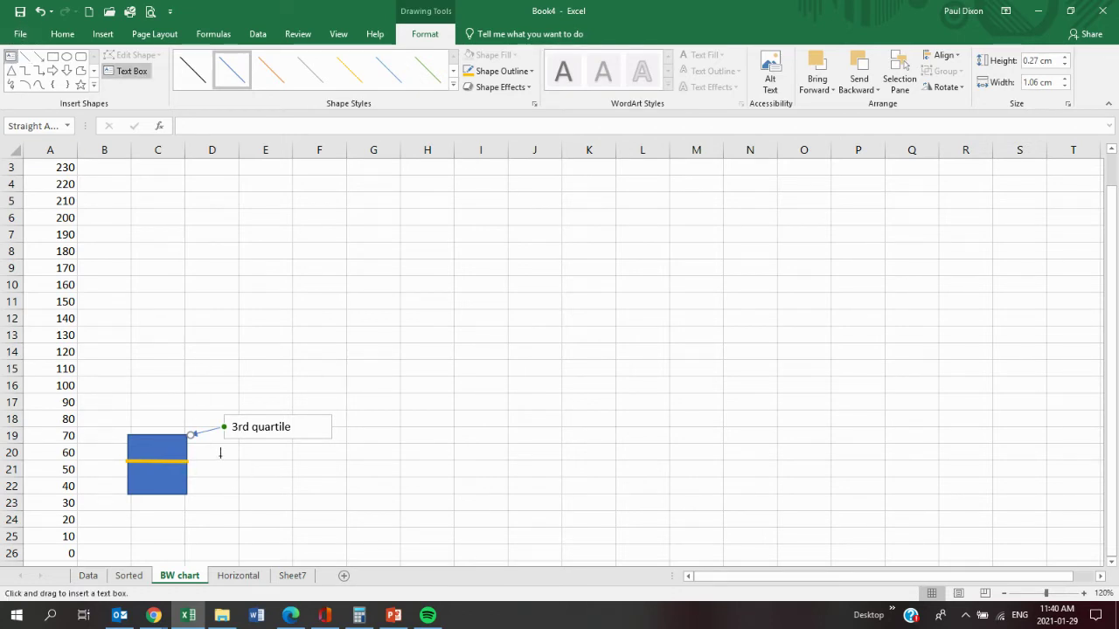
drag(221, 456, 312, 479)
text(medi)
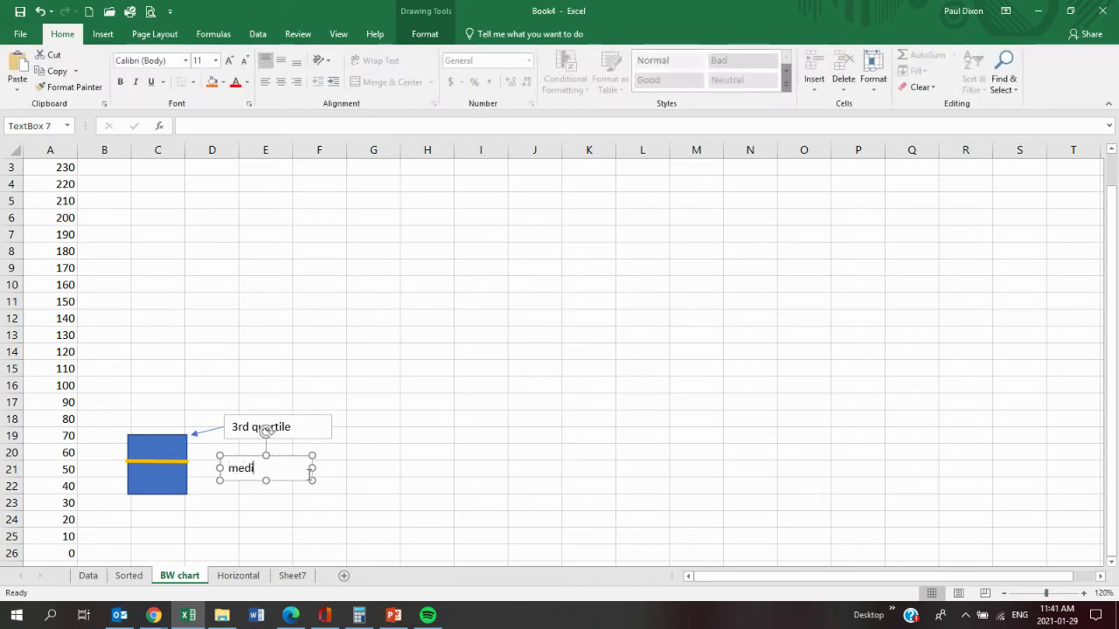
text(an)
click(423, 33)
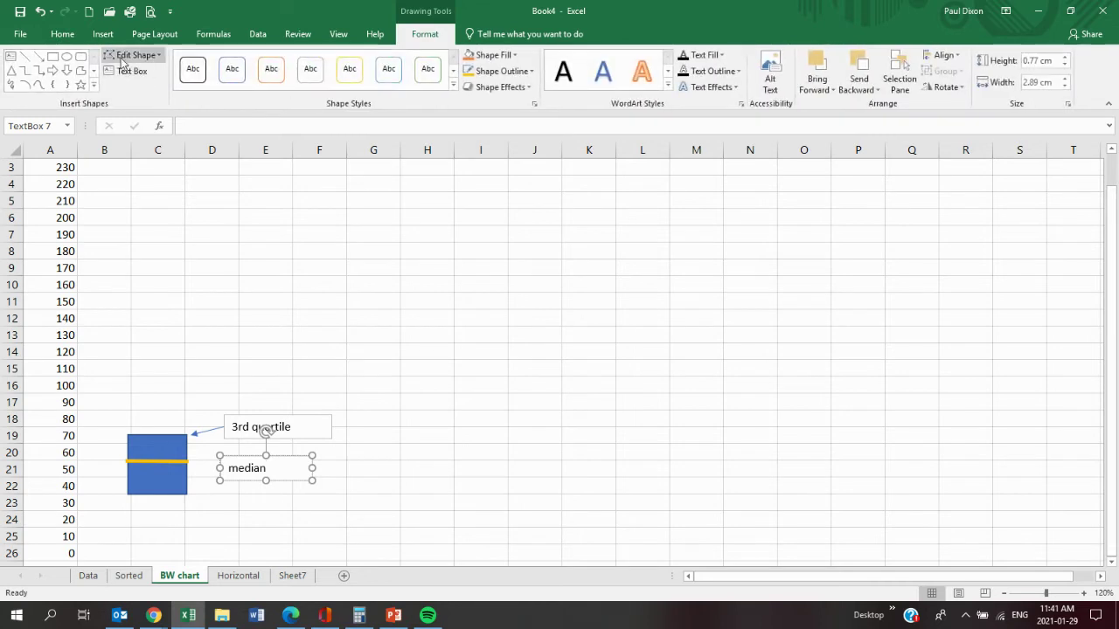
click(38, 55)
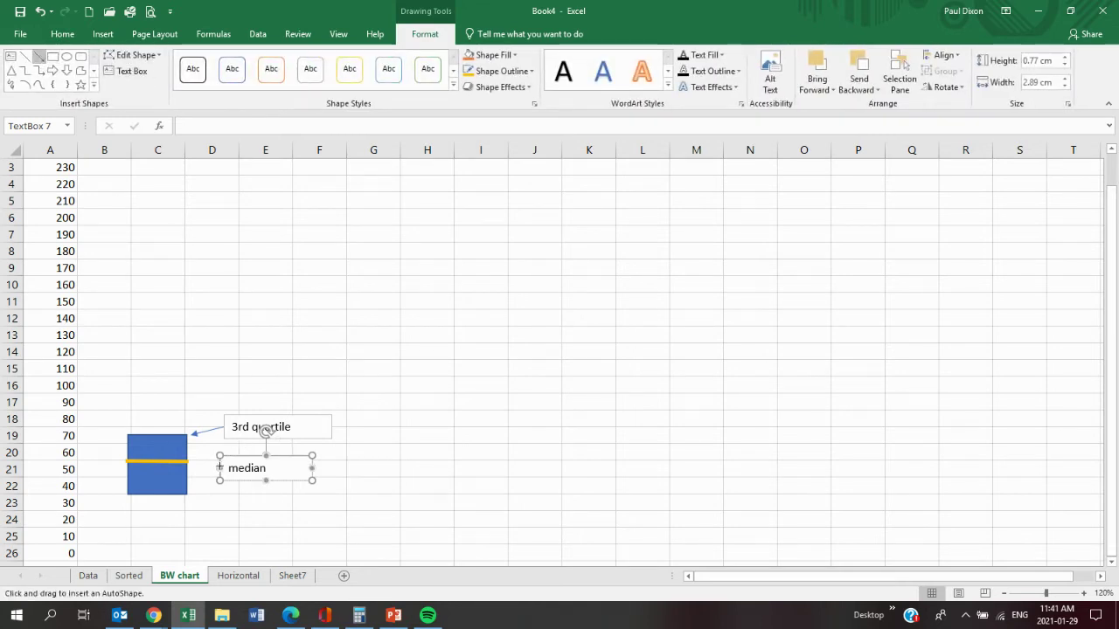
drag(220, 467, 193, 462)
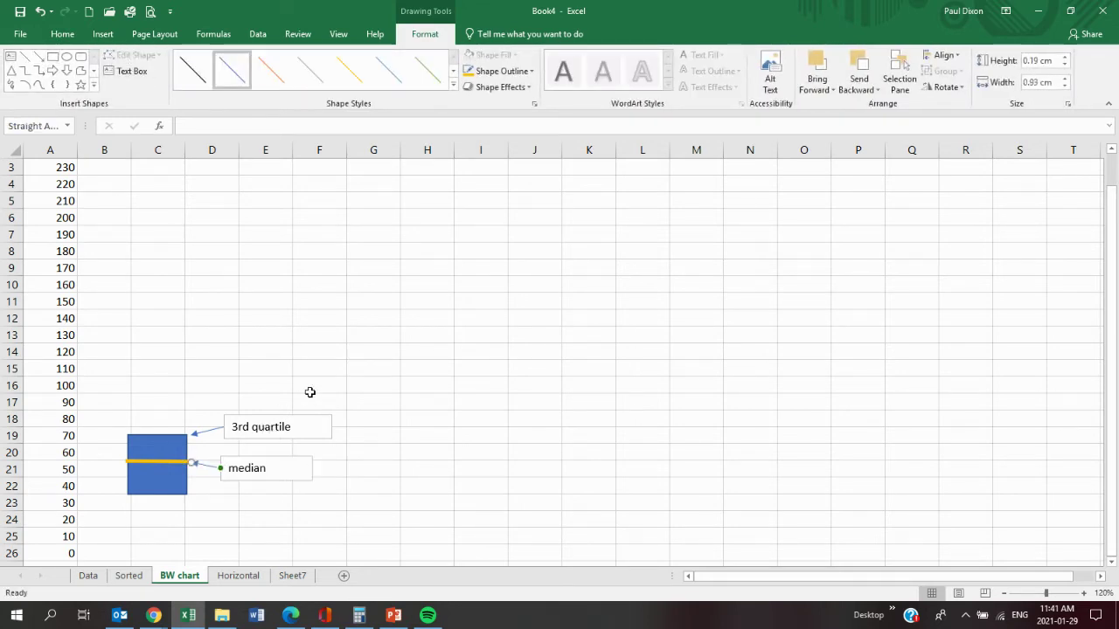
Add a text box about 2.9 cm wide reading "1st quartile" below the median label, with an arrow to the rectangle's lower corner.
click(10, 56)
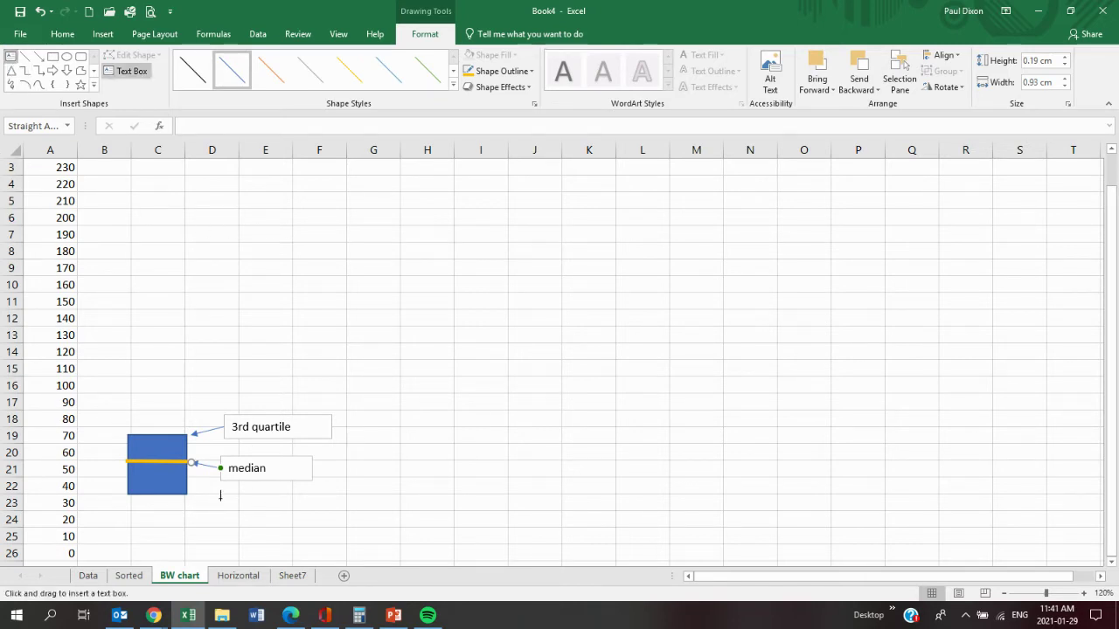
drag(221, 498, 313, 531)
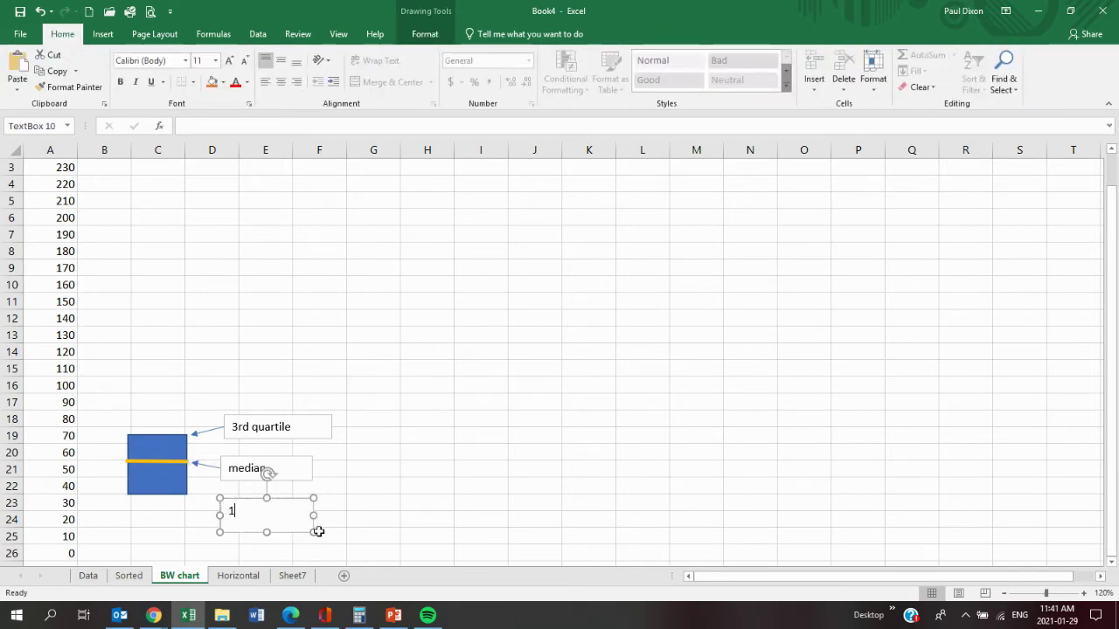
text(1st quartile)
click(424, 34)
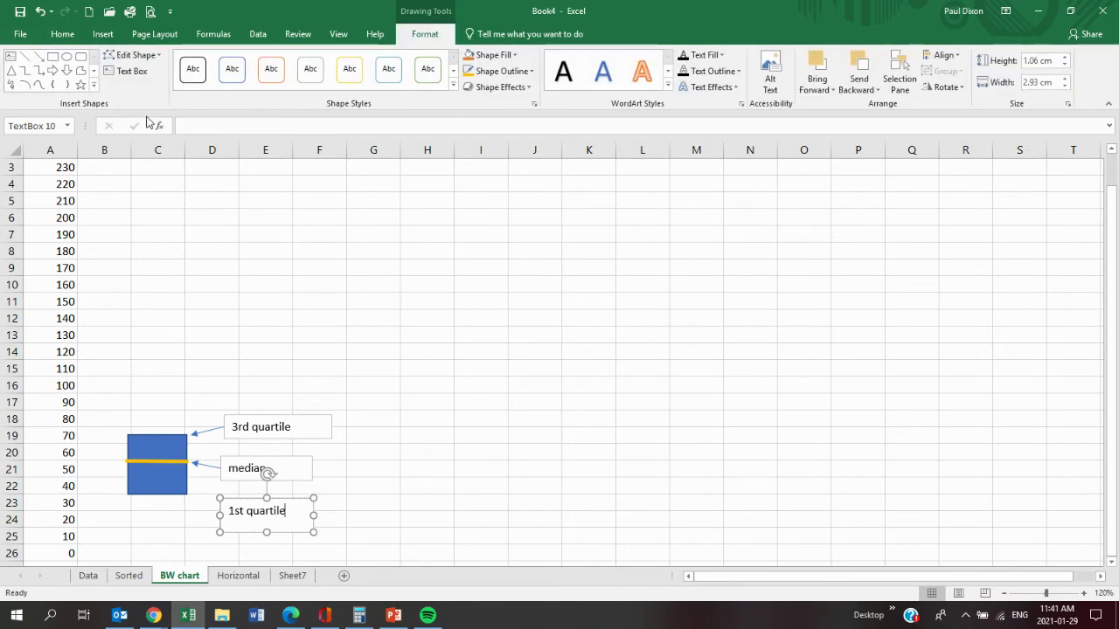
click(39, 56)
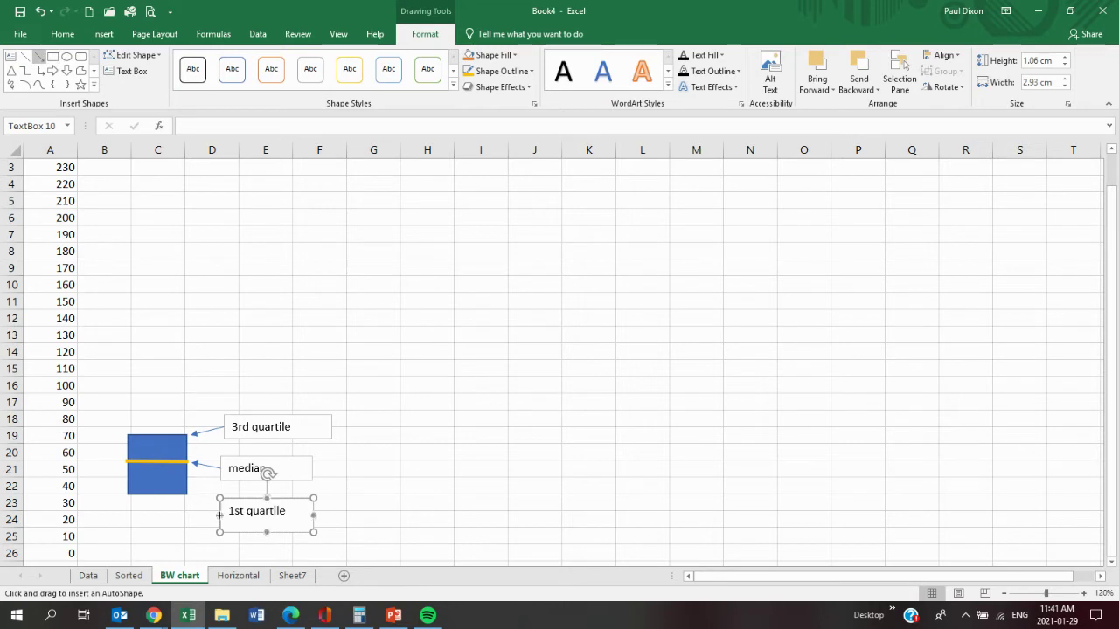
drag(220, 516, 191, 495)
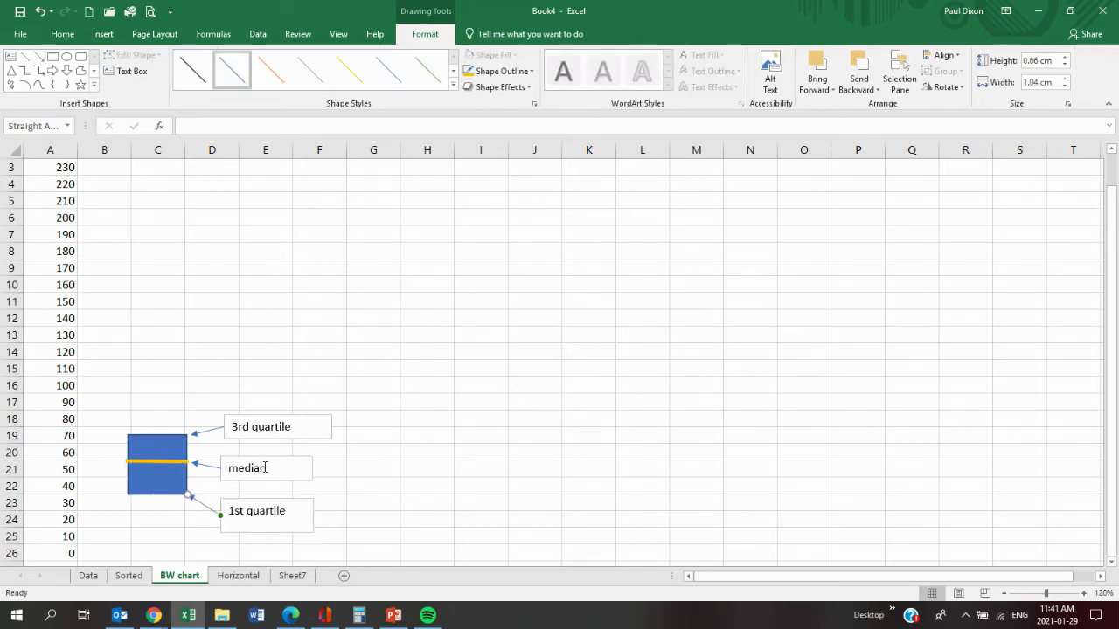
click(379, 468)
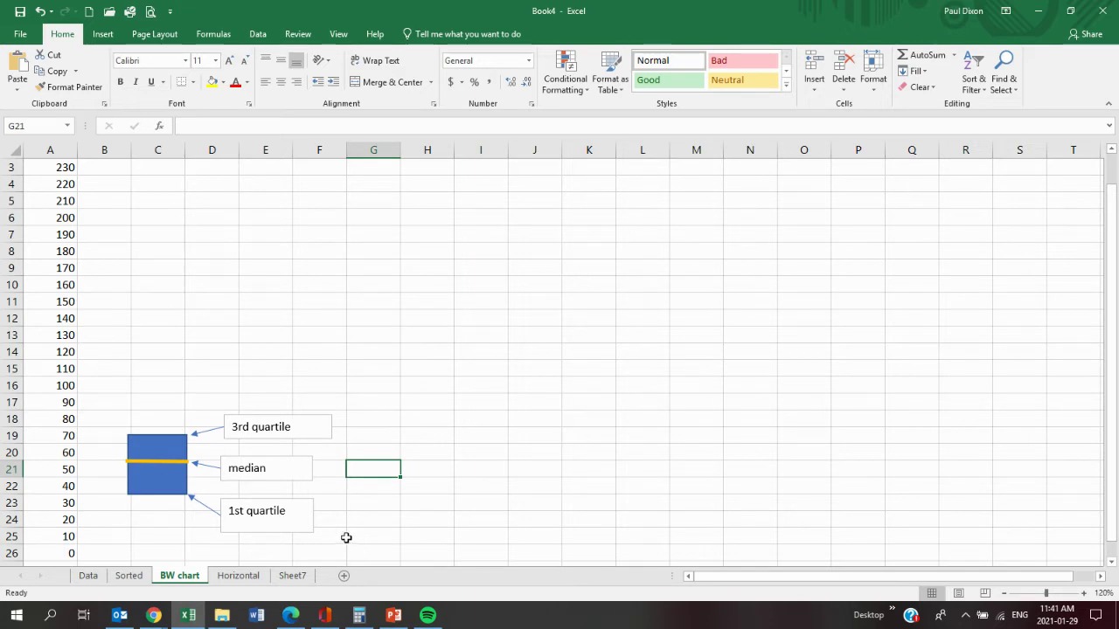
On the Sorted sheet, enter "spread = inter quartile range (IQR)" in cell F8.
click(128, 576)
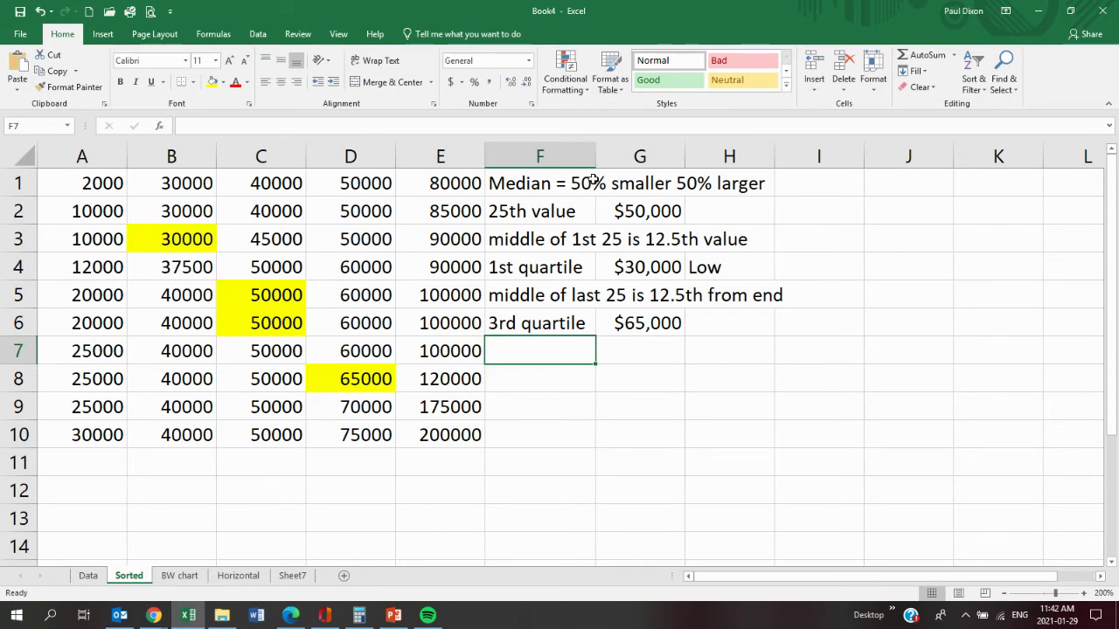
click(523, 372)
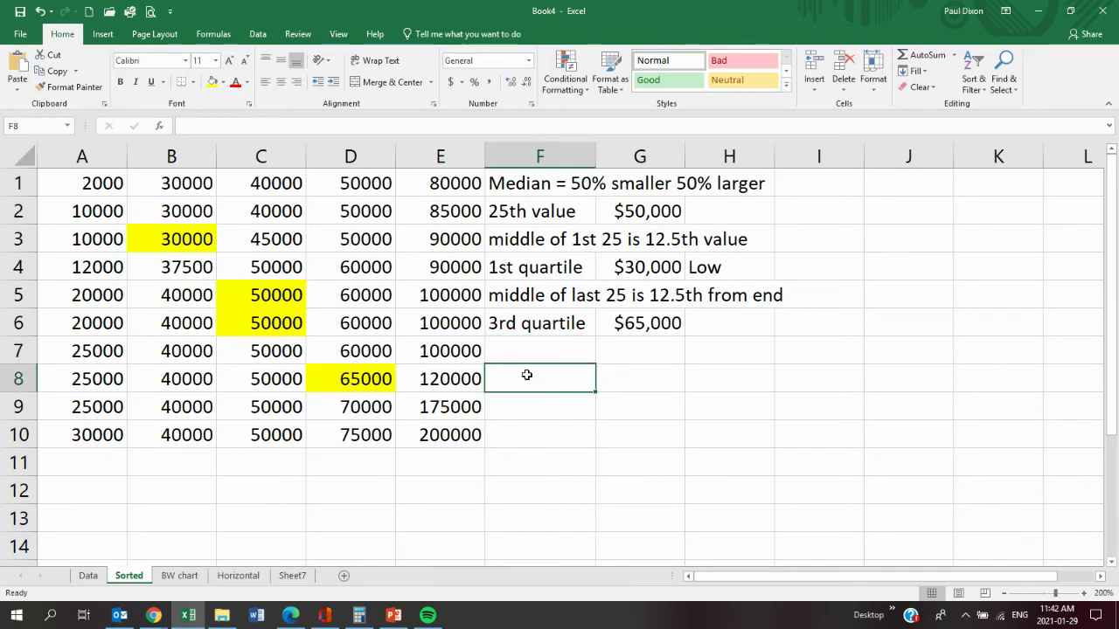
text(spread)
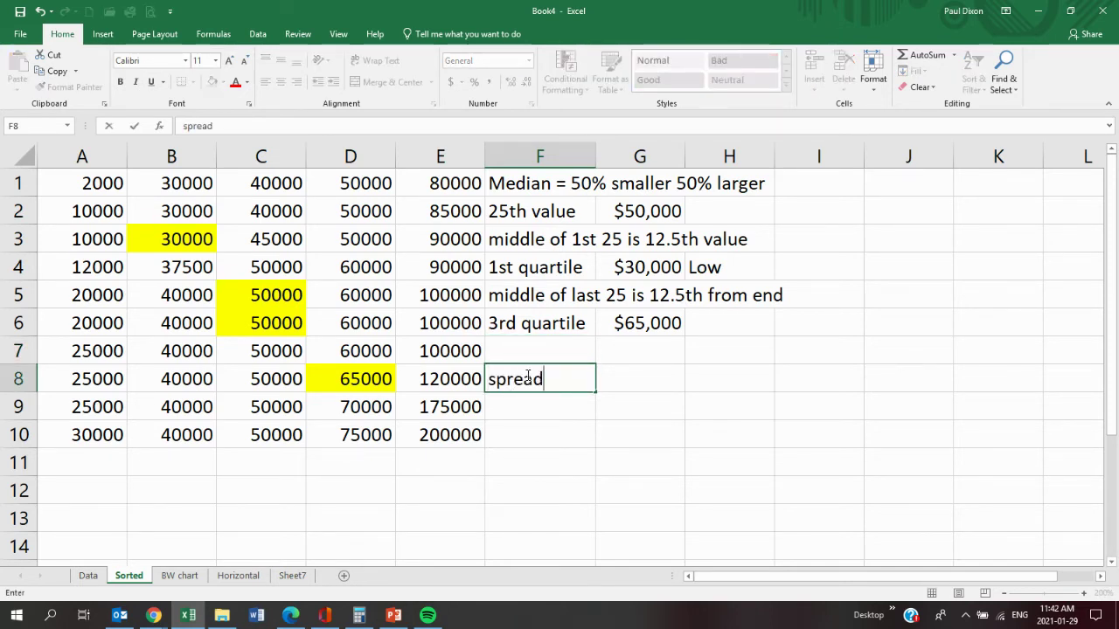
text( = inter qua)
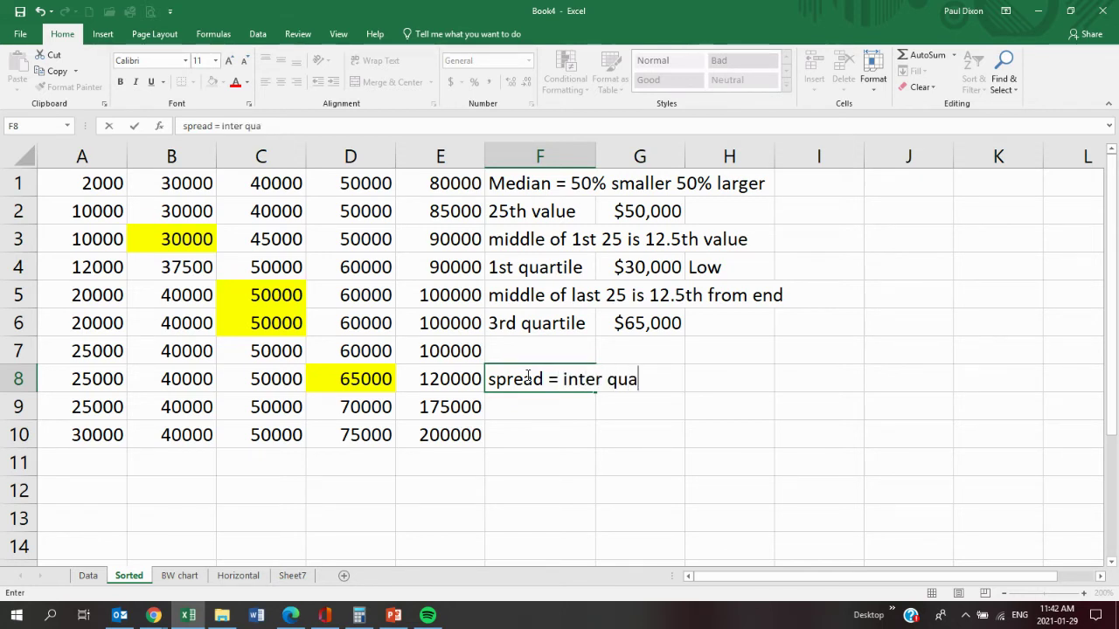
text(rtile range)
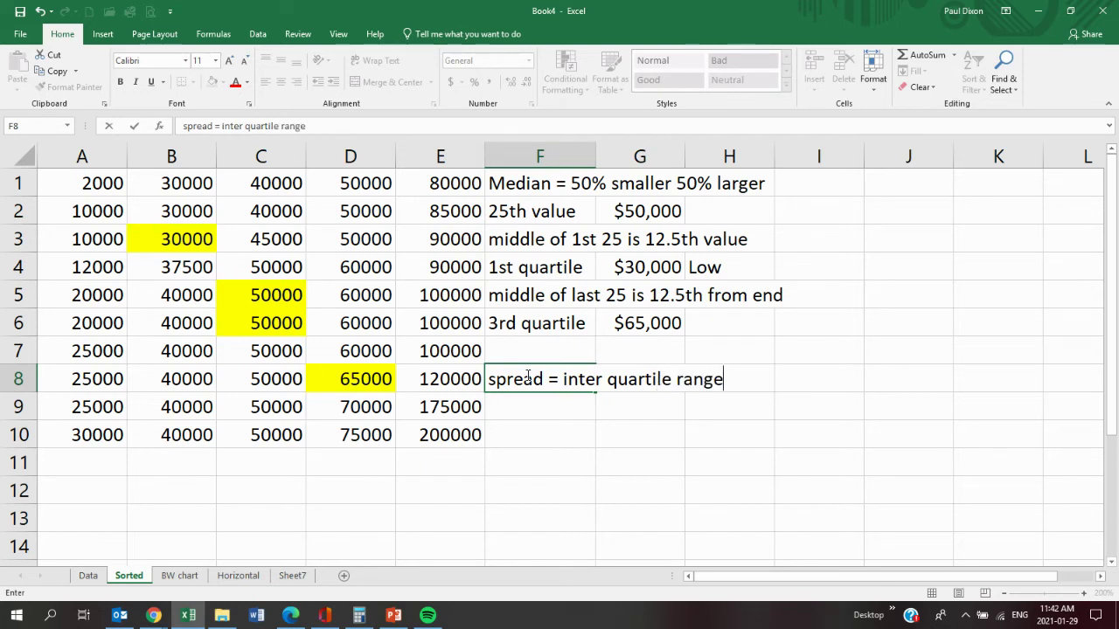
text( (IQR))
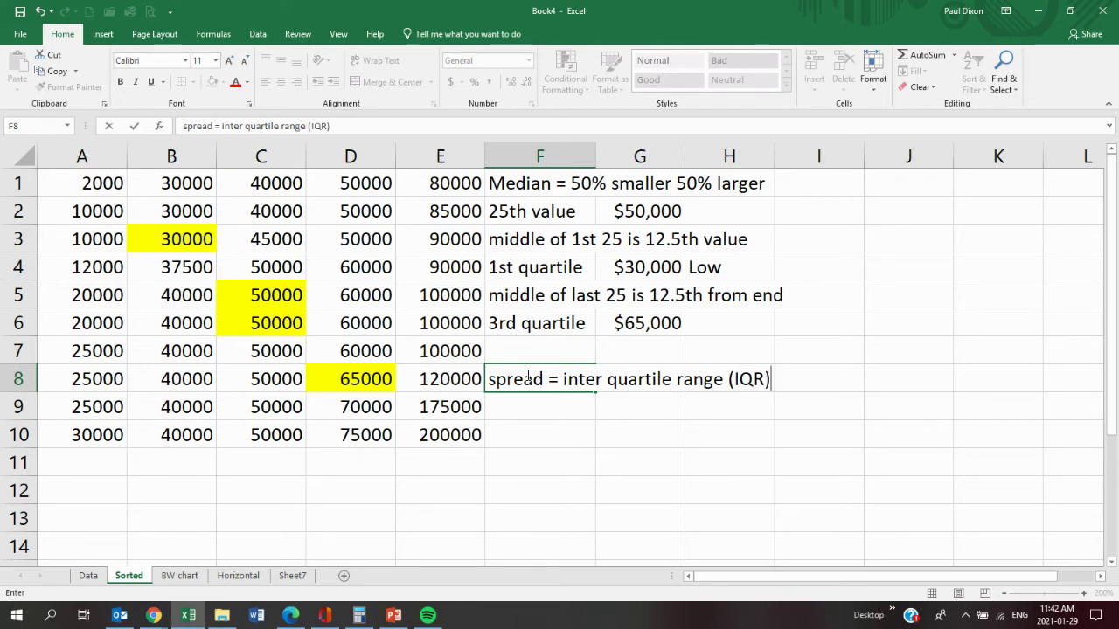
Complete the spread note in cell F8 by adding "= 3rd Q - 1st Q" after "(IQR)".
text( = )
text(3rd )
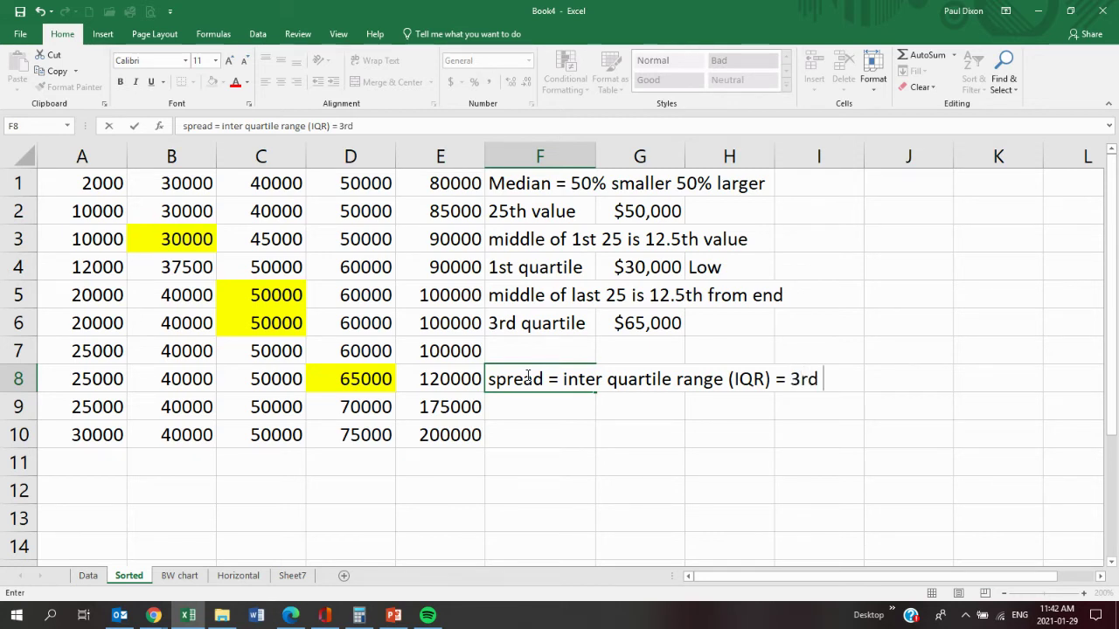
text(Q - 1st Q)
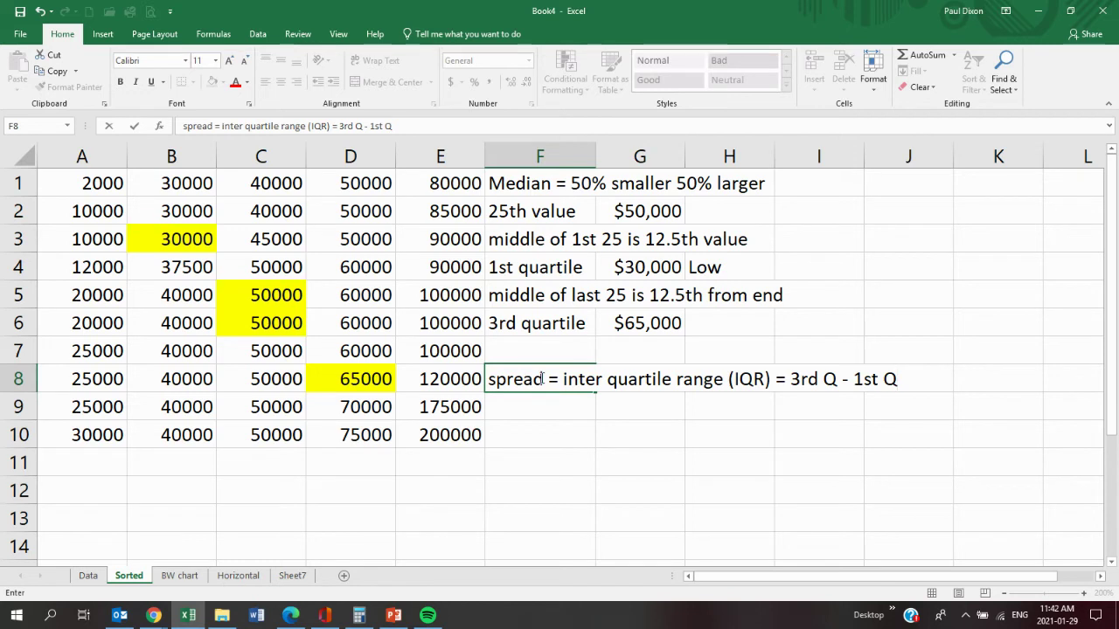
click(972, 381)
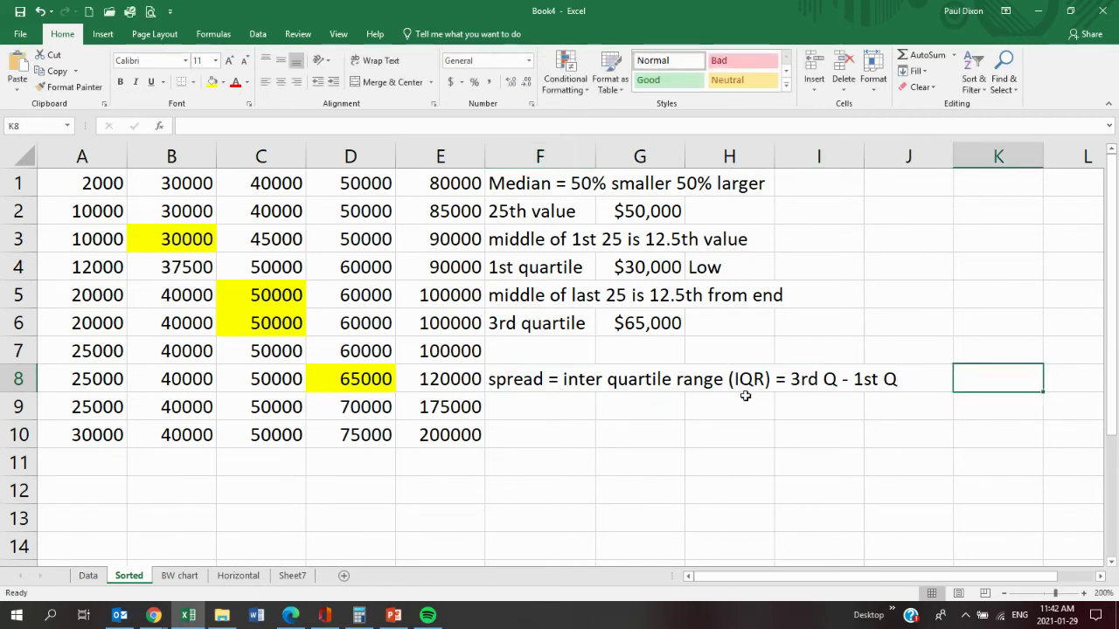
Enter the interquartile range calculation "$65000 - 30,000 = $35,000" as text in cell F9.
click(544, 402)
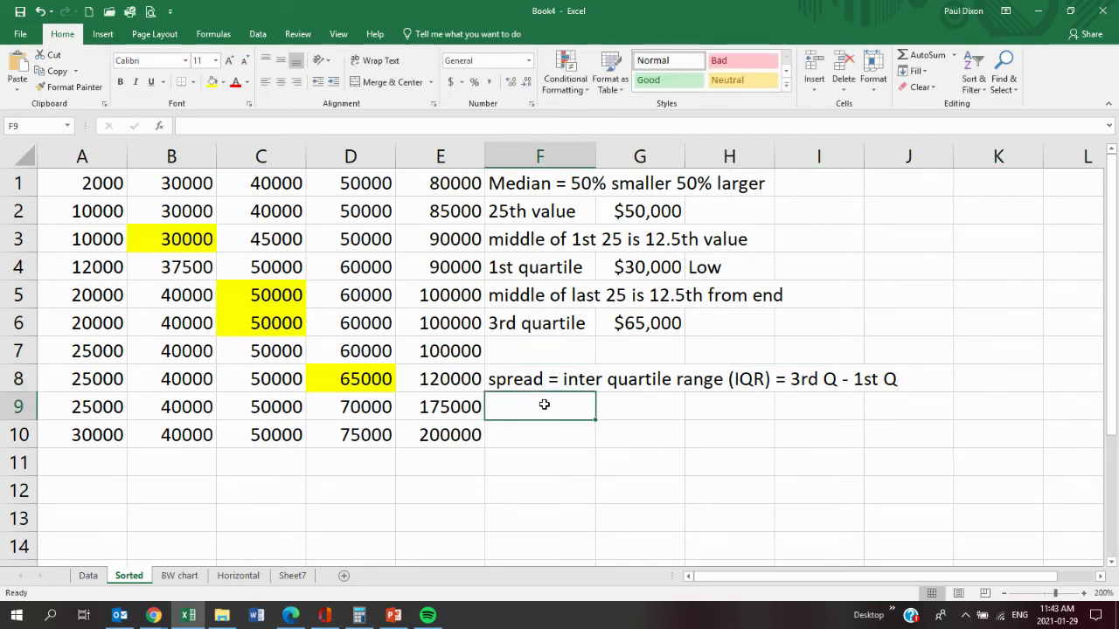
text($6)
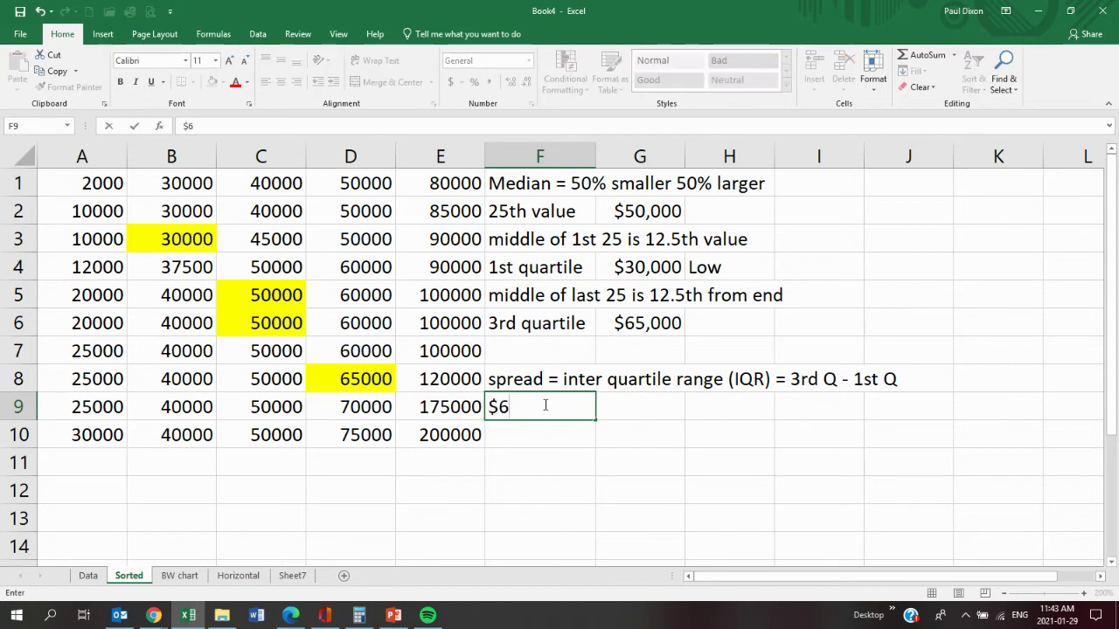
text(5000)
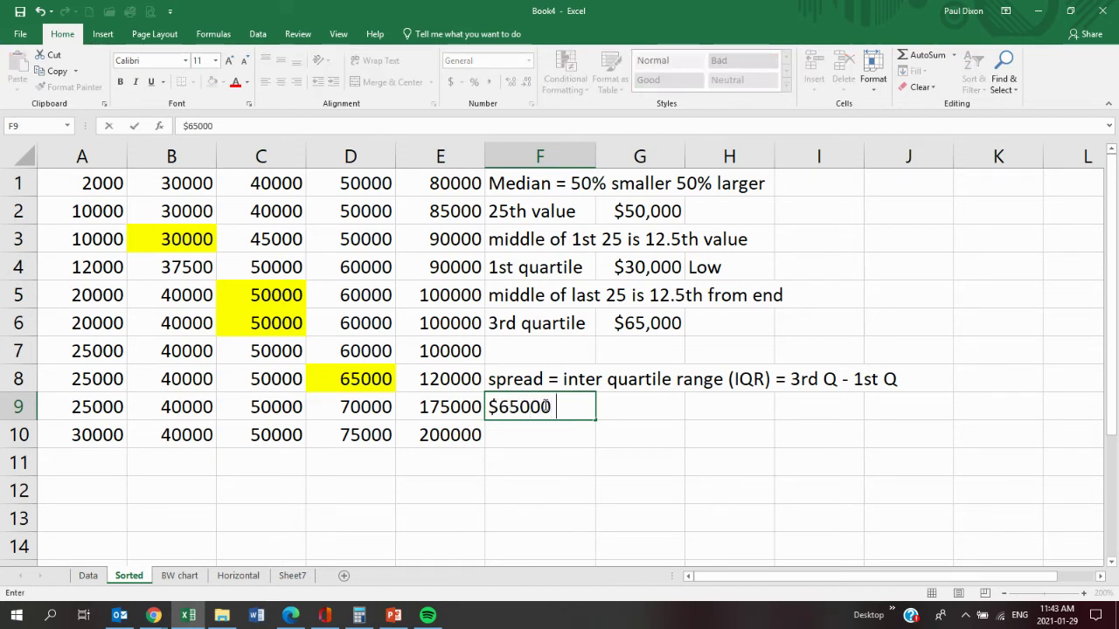
text( - 30,000 )
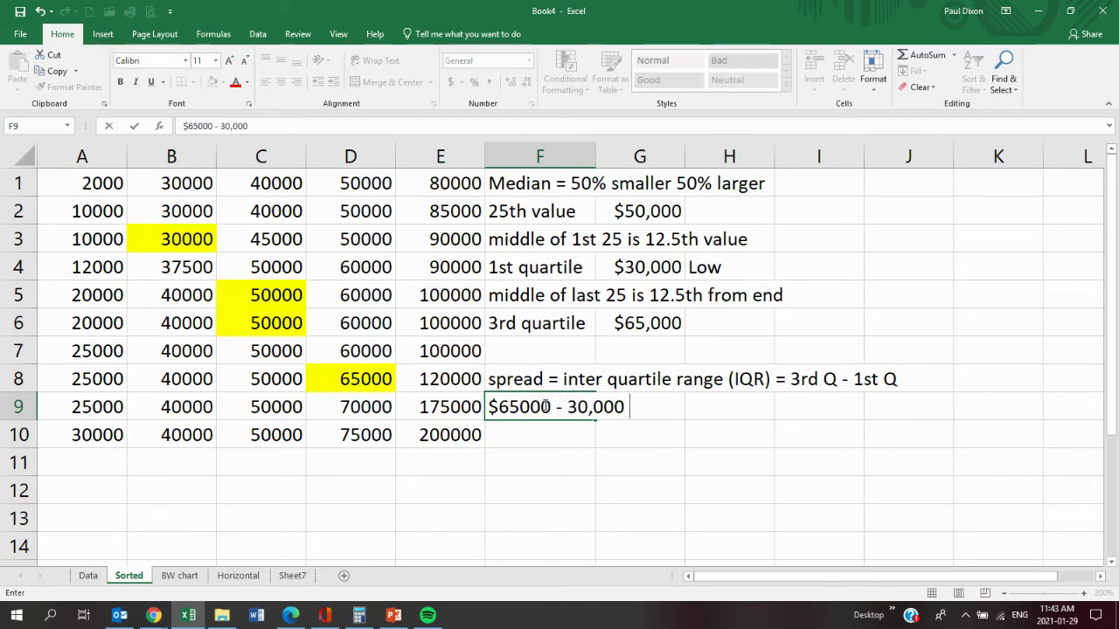
text(= $35,000)
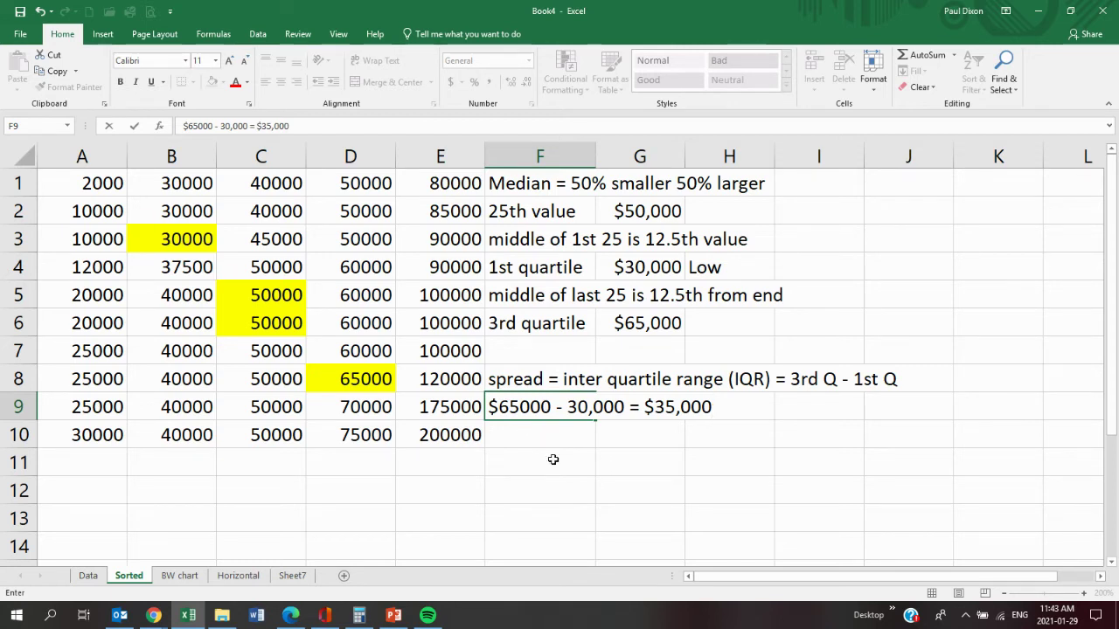
Enter the fence formula note "low fence = 1st quartile - 1.5(IQR)" in cell F10.
click(552, 446)
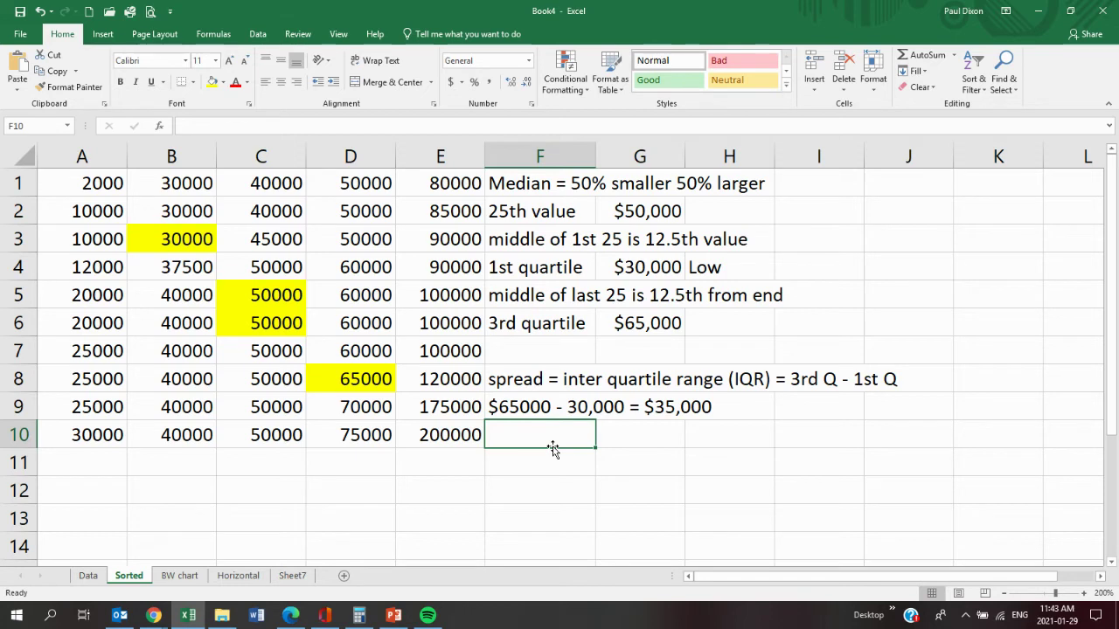
text(low)
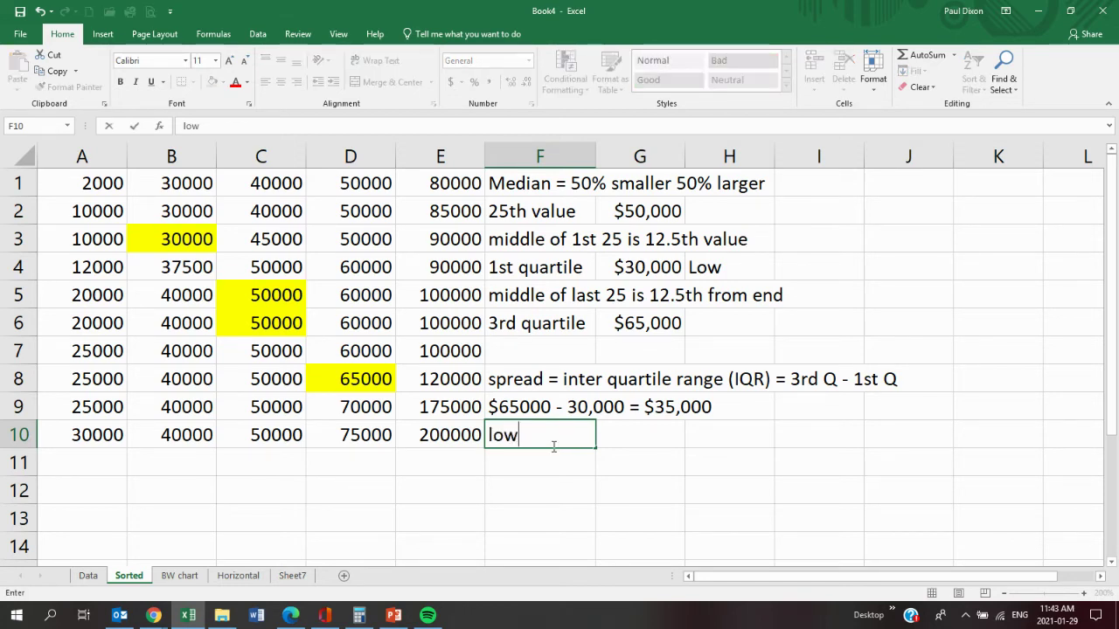
text( fence)
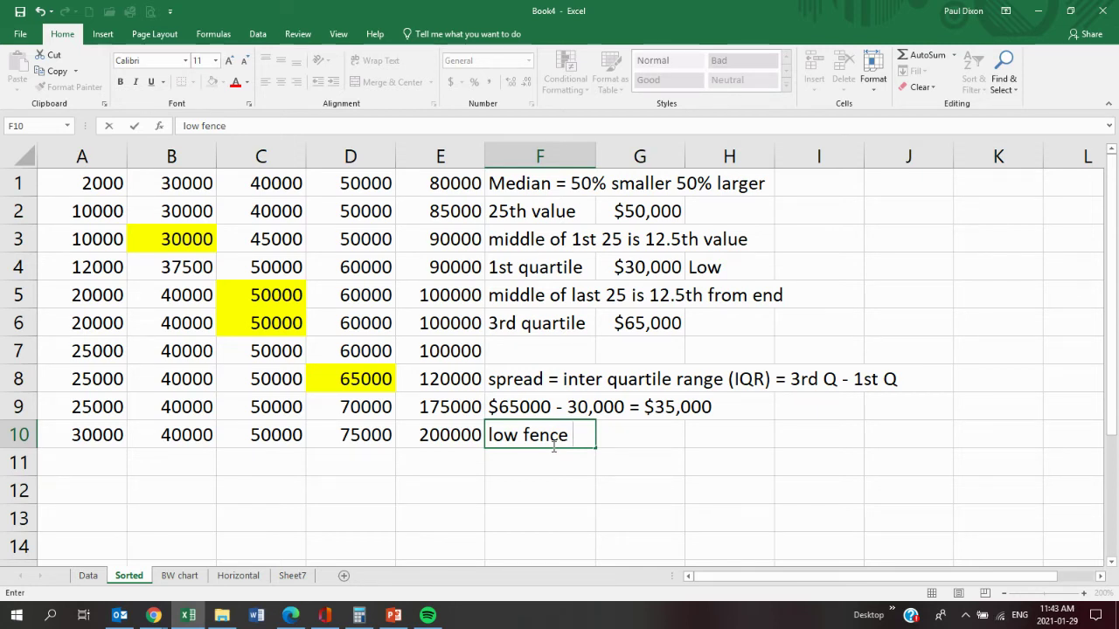
text( = 1st quartile)
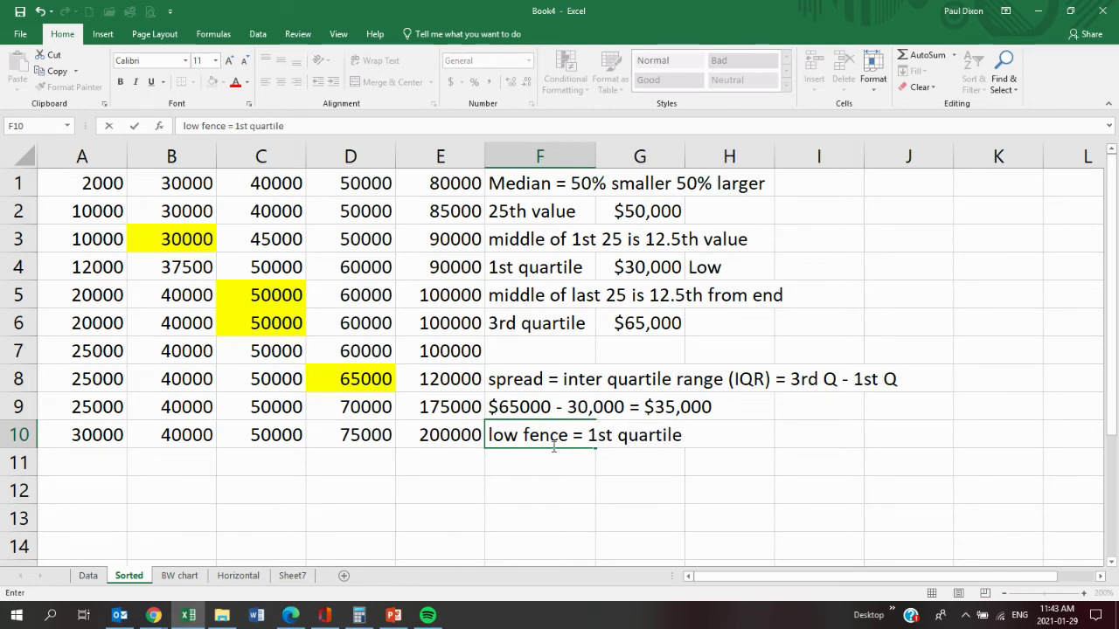
text( - 1.)
text(5(IQ)
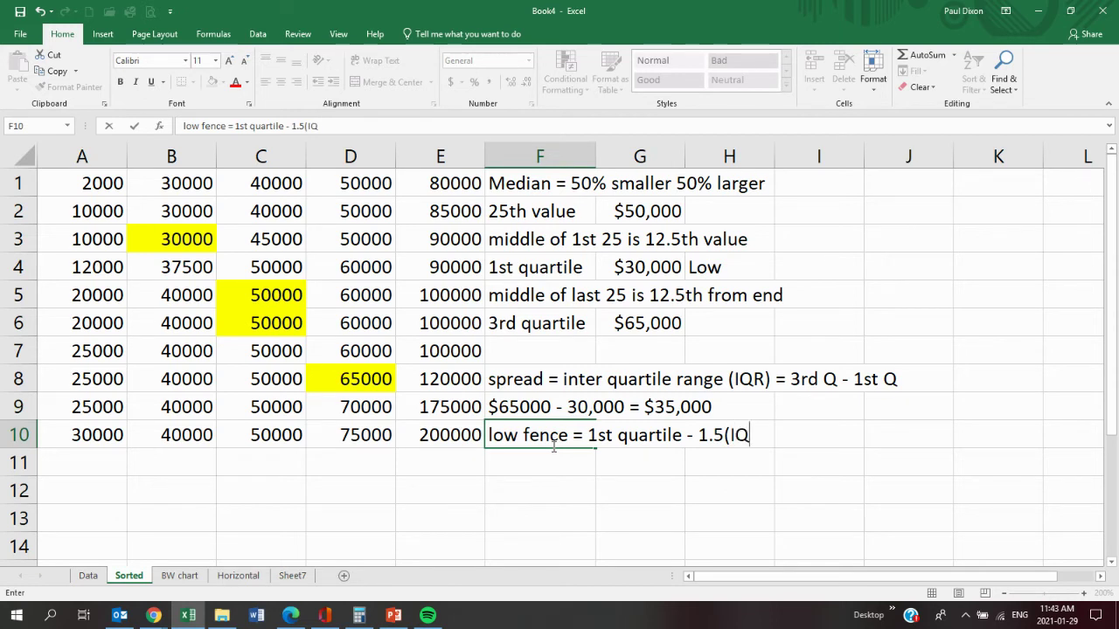
text(R)
Enter the low fence calculation "30,000 - 1.5(35,000) = -22,500" as text in cell F11.
click(542, 463)
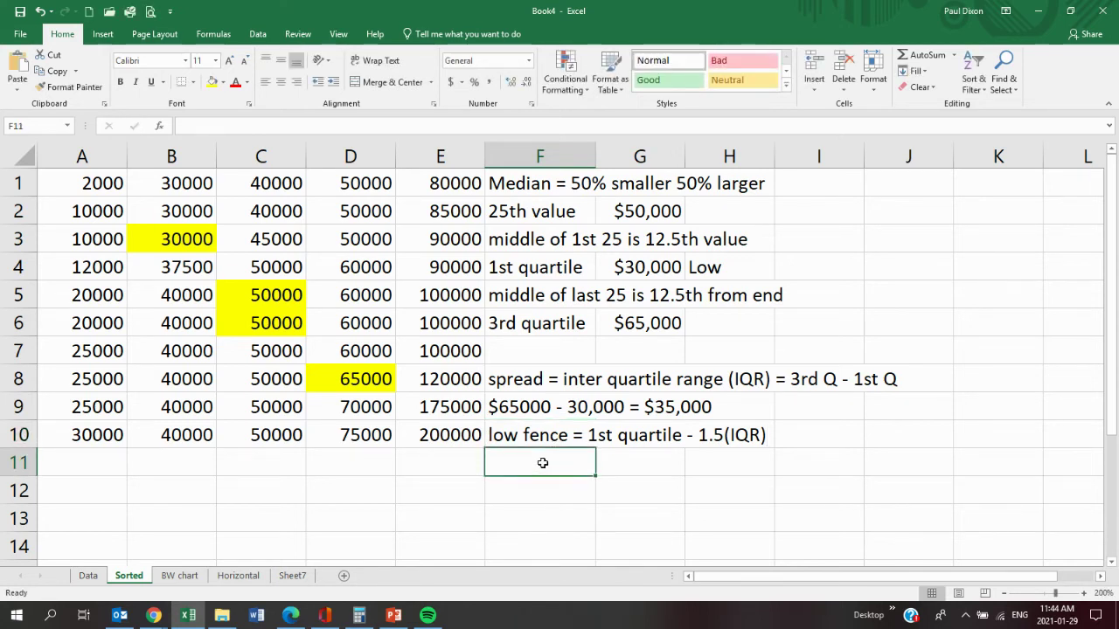
text(30,0)
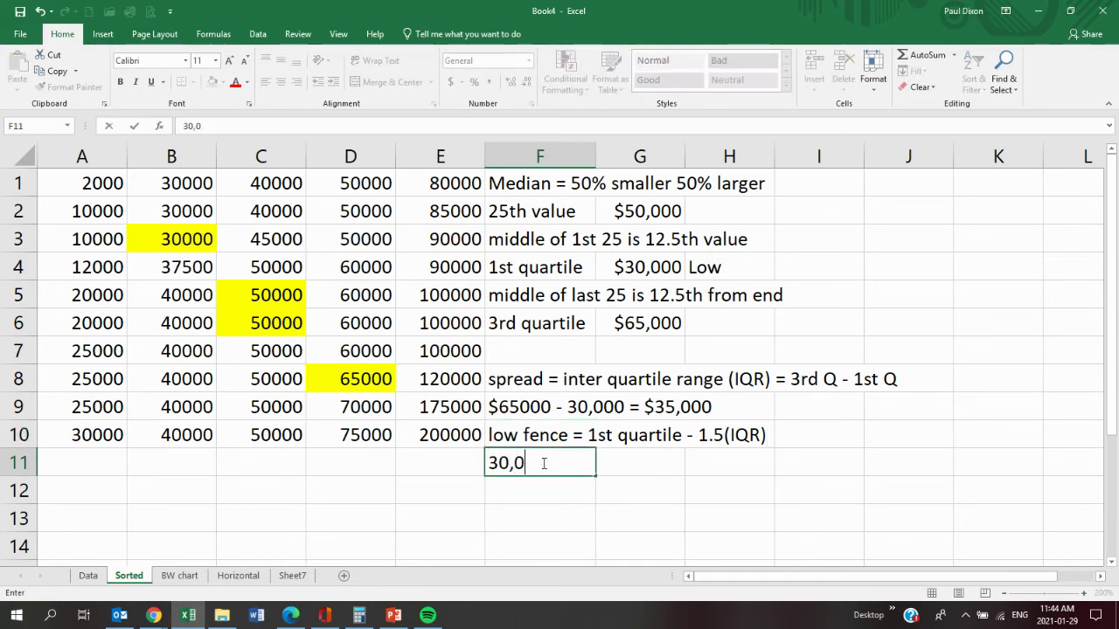
text(00 - 1.5(35,)
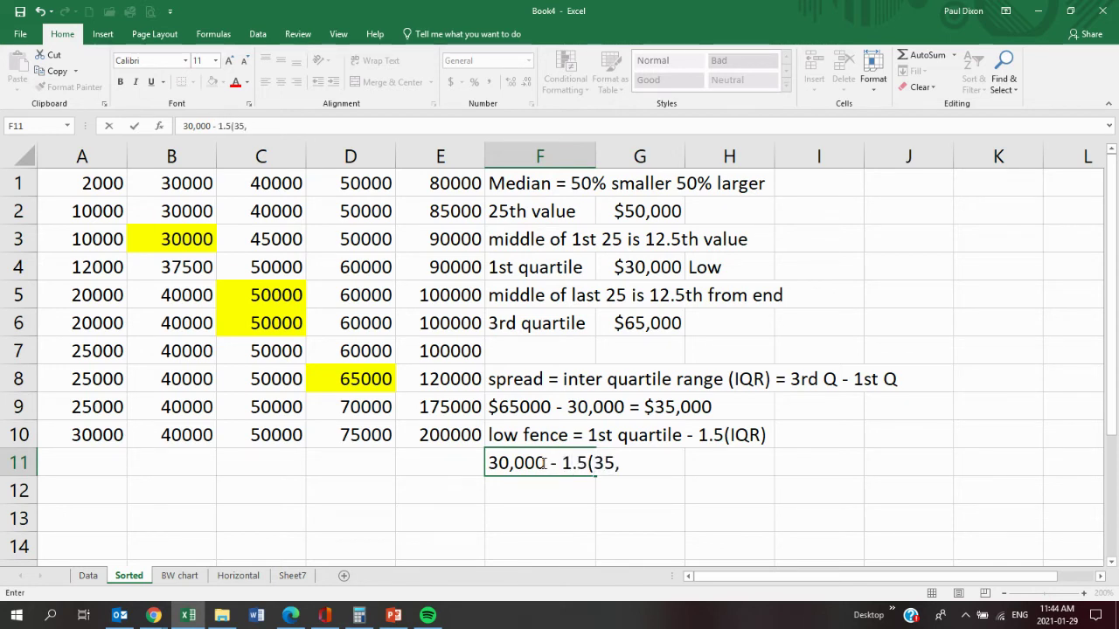
text(000))
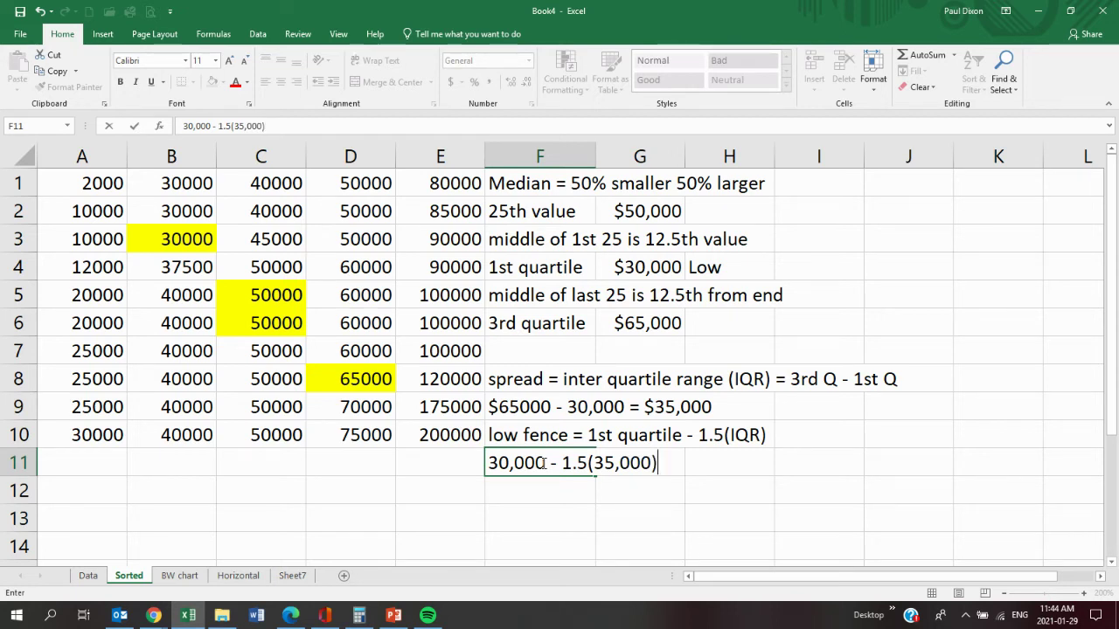
text( = -)
text(22.)
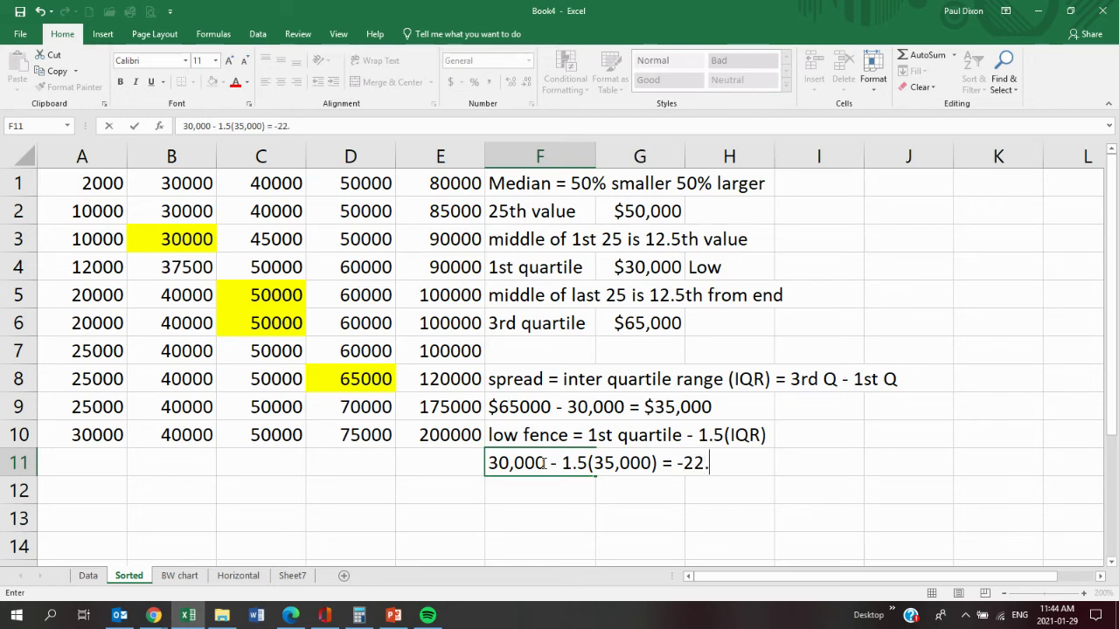
key(BackSpace)
text(,500)
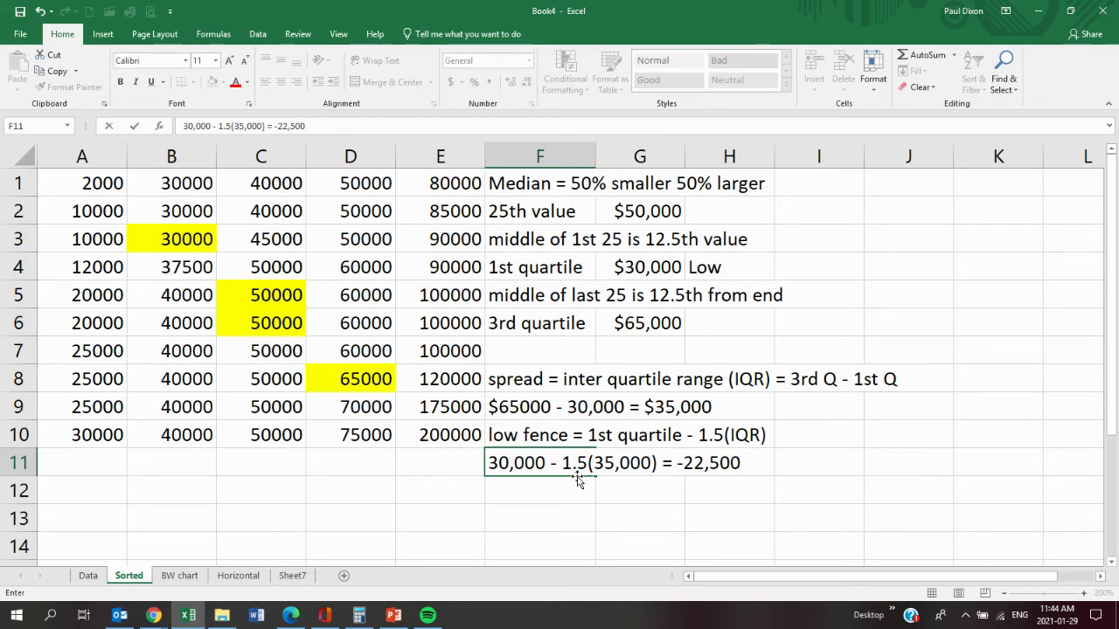
Enter the note "very low = last value inside fence =" in cell F12.
click(537, 494)
text(ve)
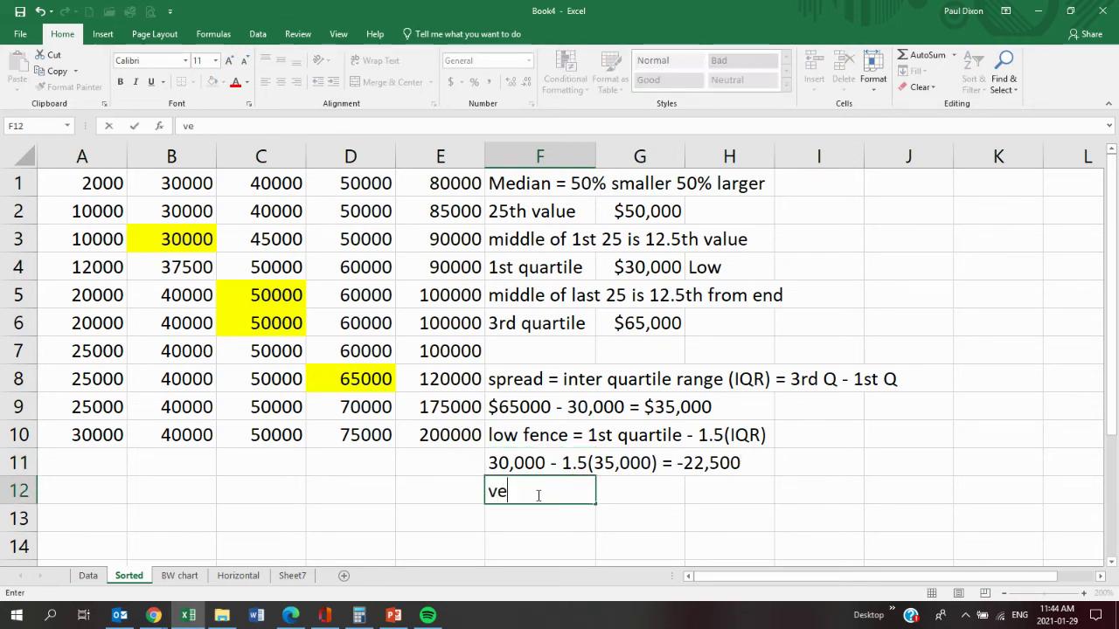
text(ry low = last valu)
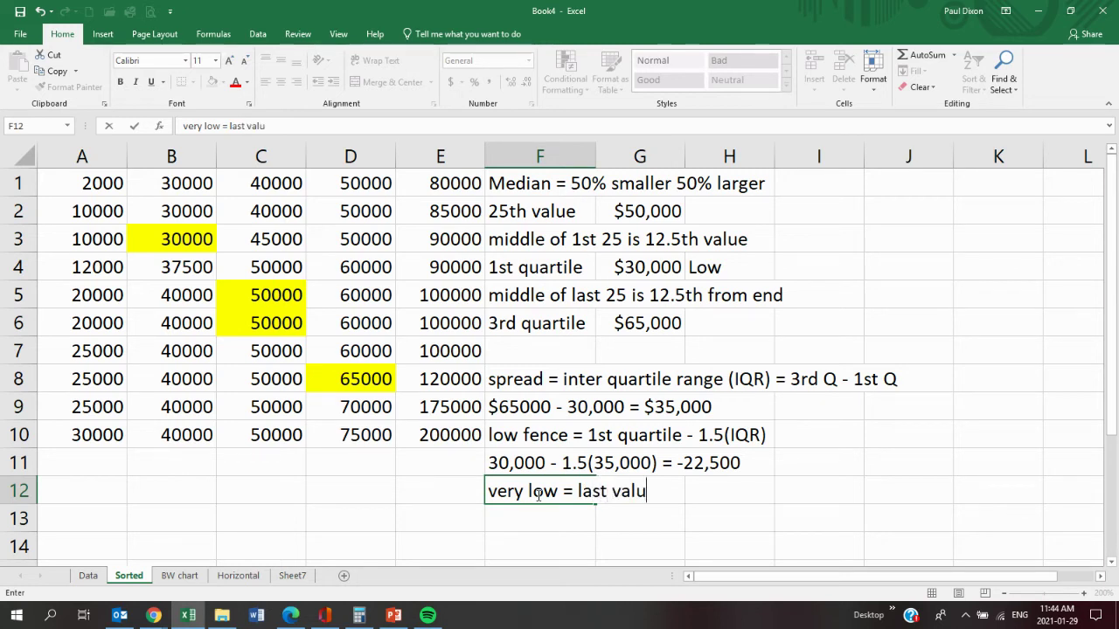
text(e inside)
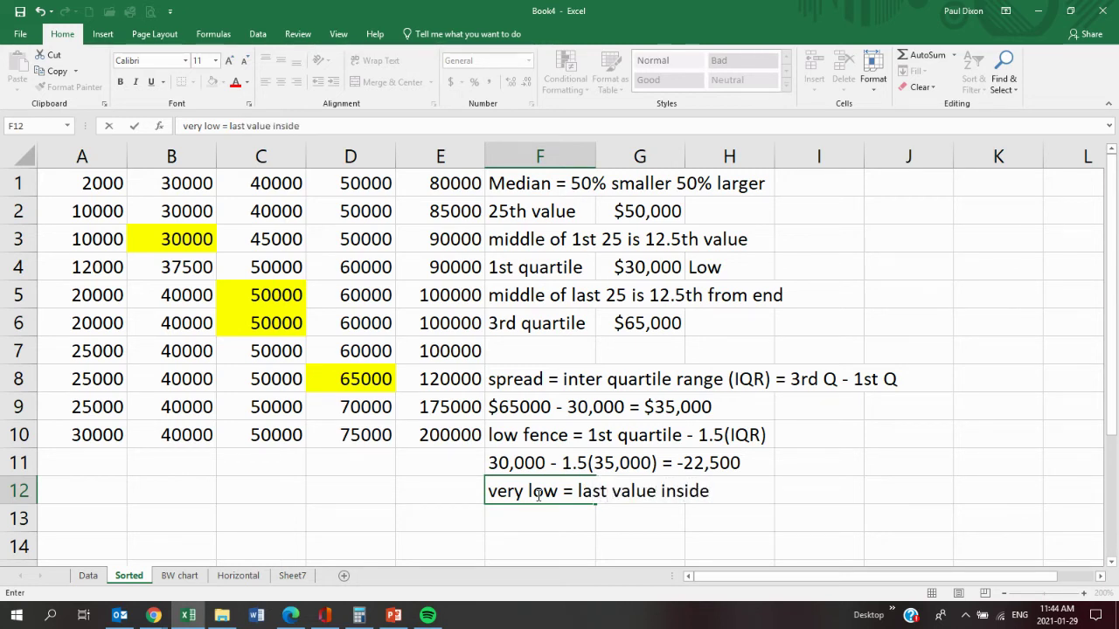
text( fence)
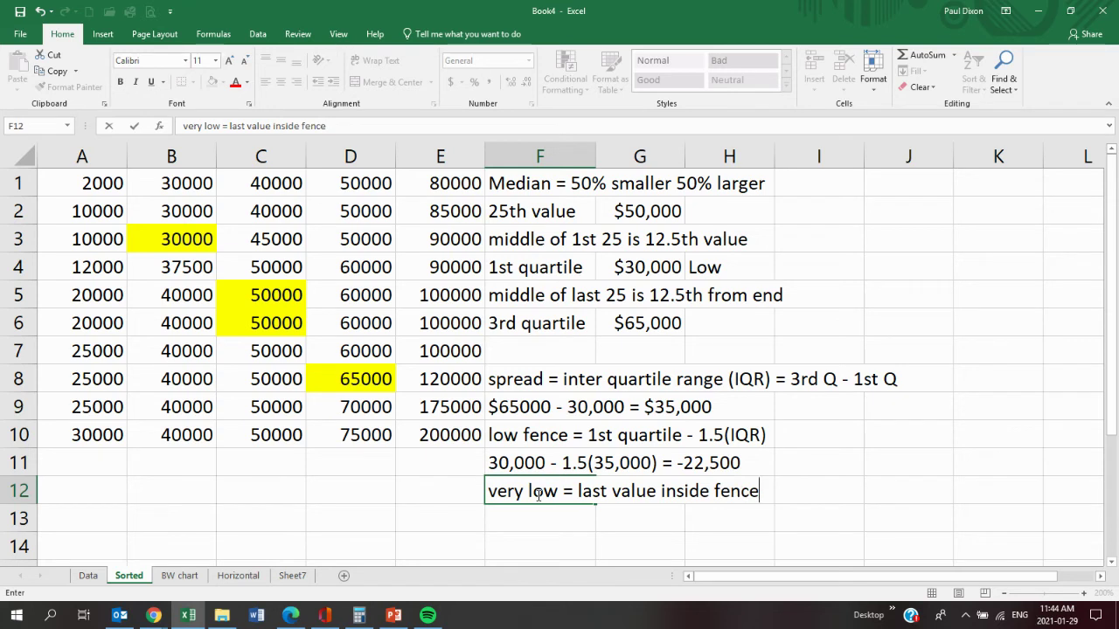
text( =)
Draw a line about 1.6 cm wide along the upper edge of cell A1 and style it orange with a 3 pt weight.
click(104, 34)
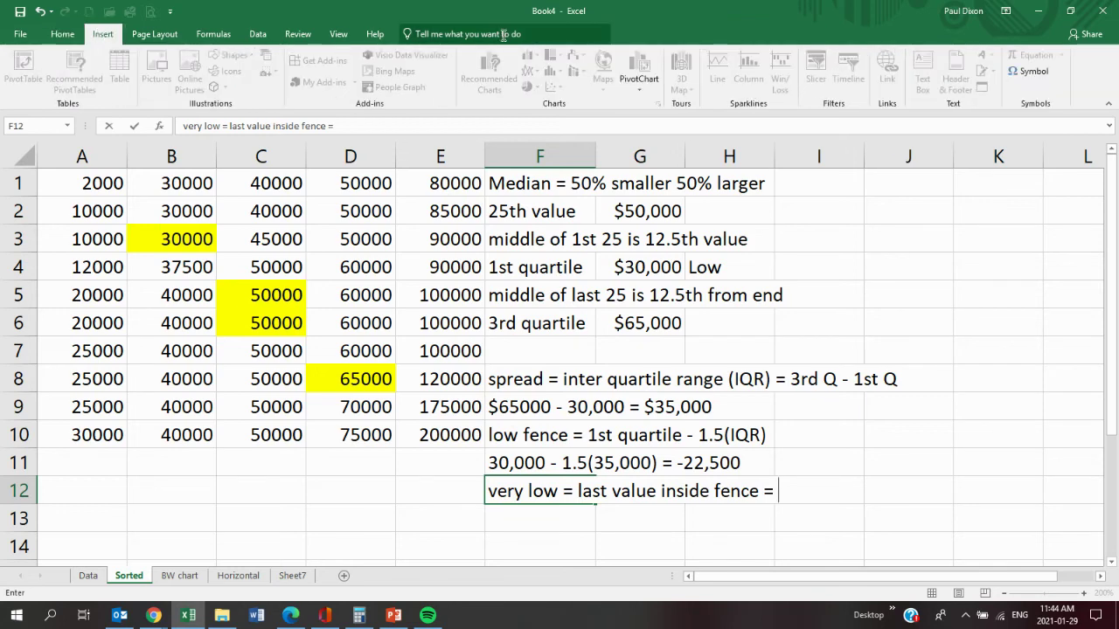
click(143, 212)
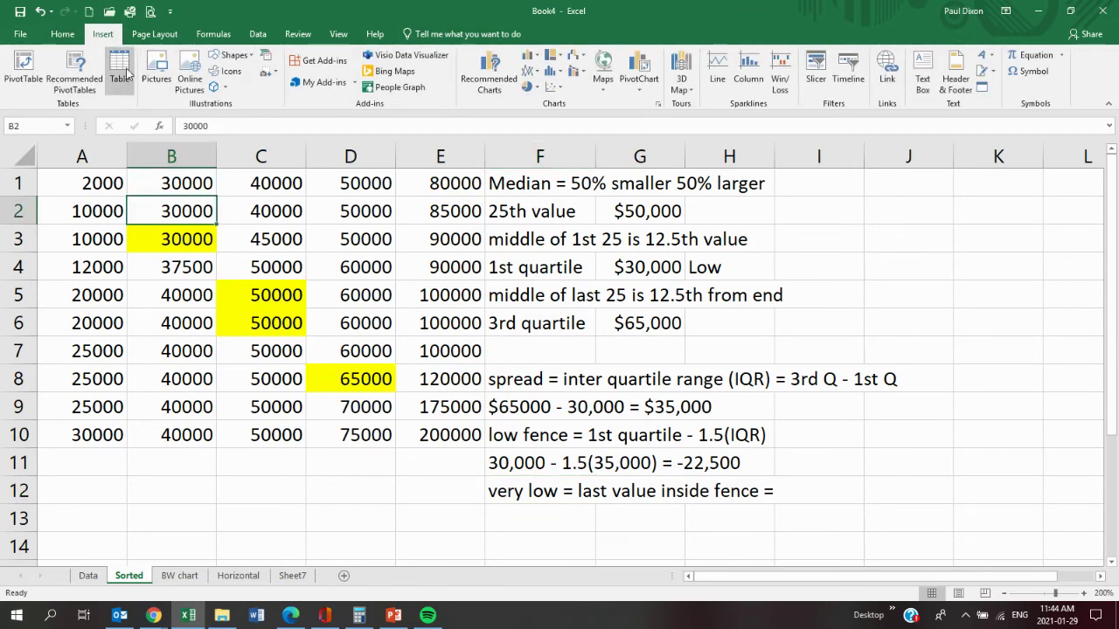
click(236, 58)
click(228, 88)
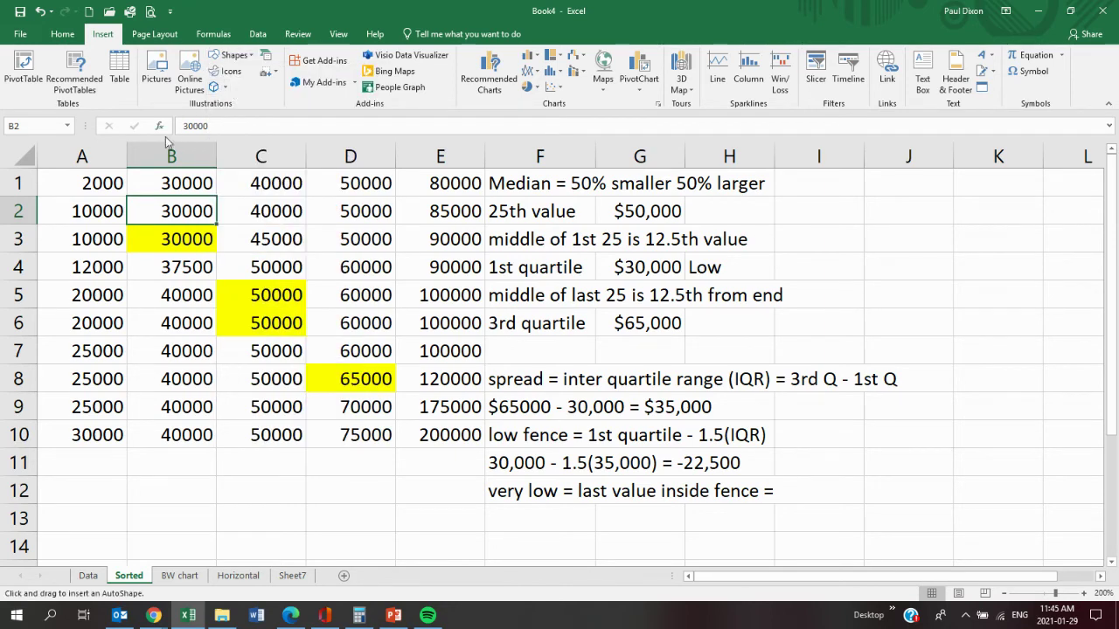
drag(46, 172, 125, 175)
click(273, 73)
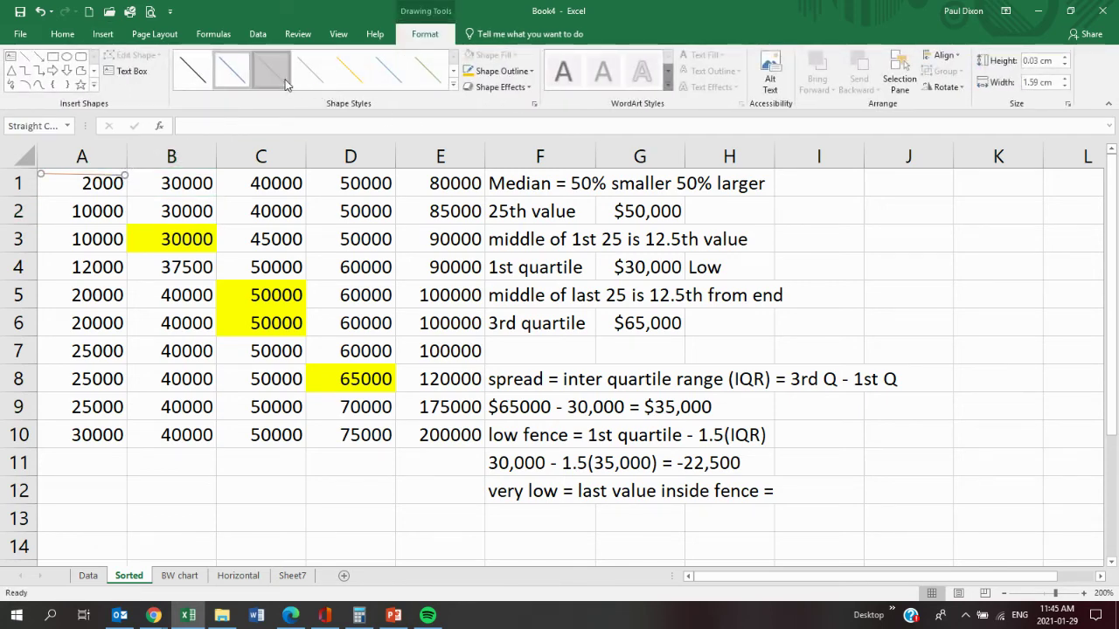
click(527, 73)
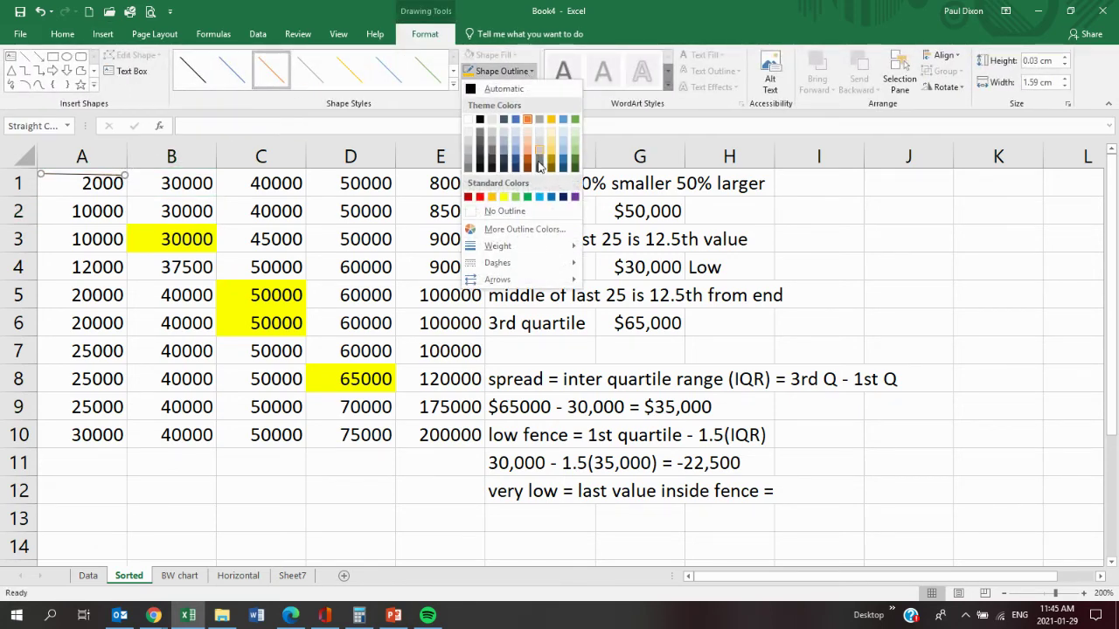
mouse_move(525, 248)
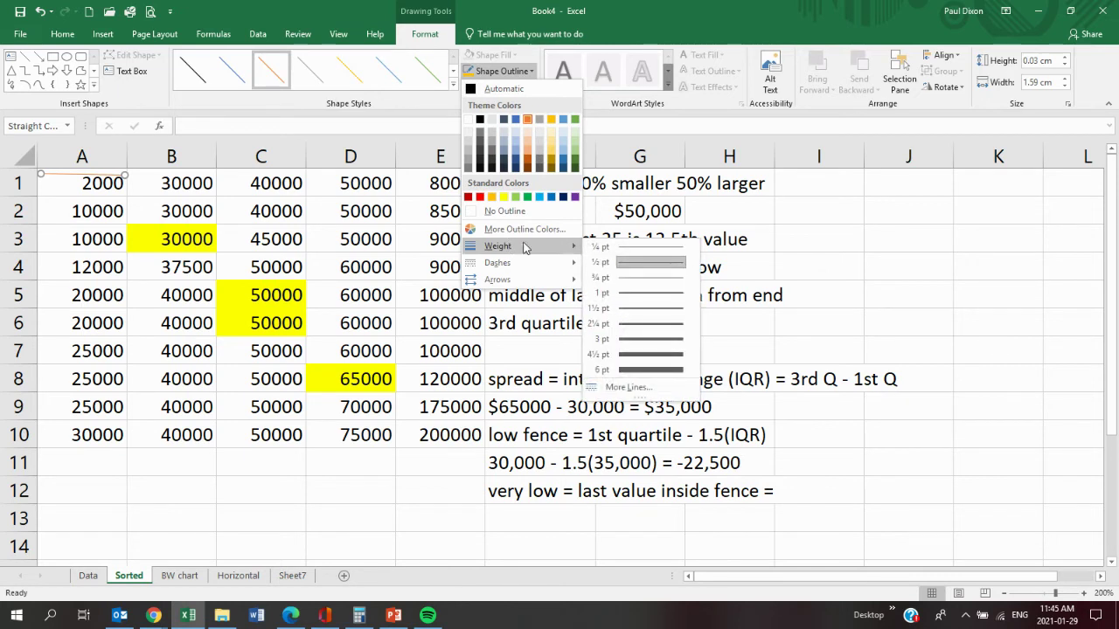
click(650, 339)
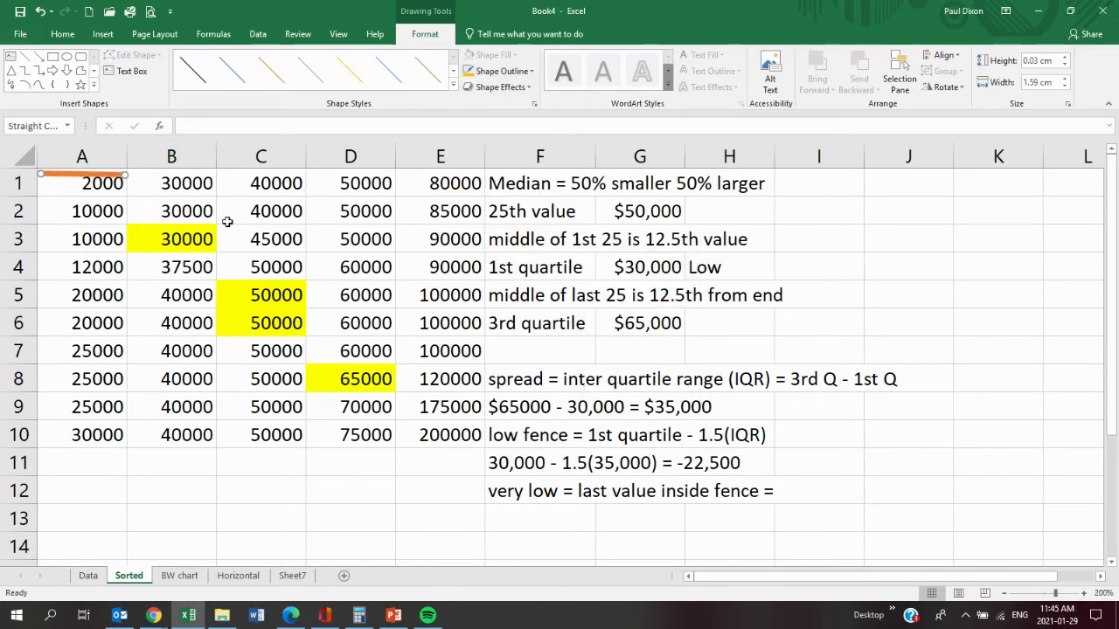
Complete the note in cell F12 by adding "2,000 very low" after the last equals sign.
click(647, 494)
click(543, 490)
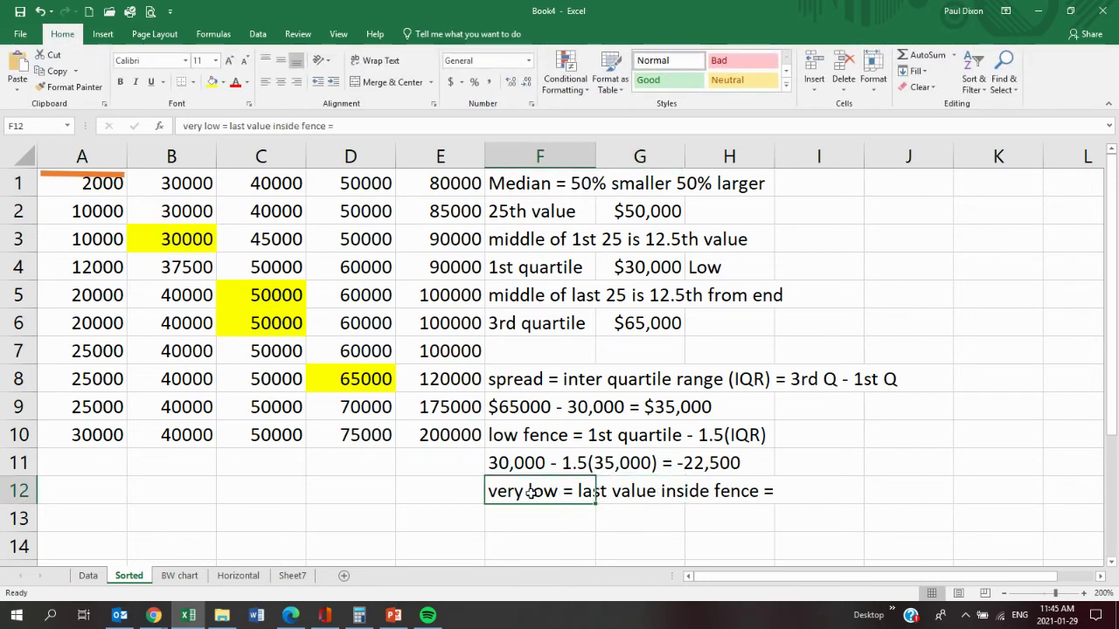
text(=)
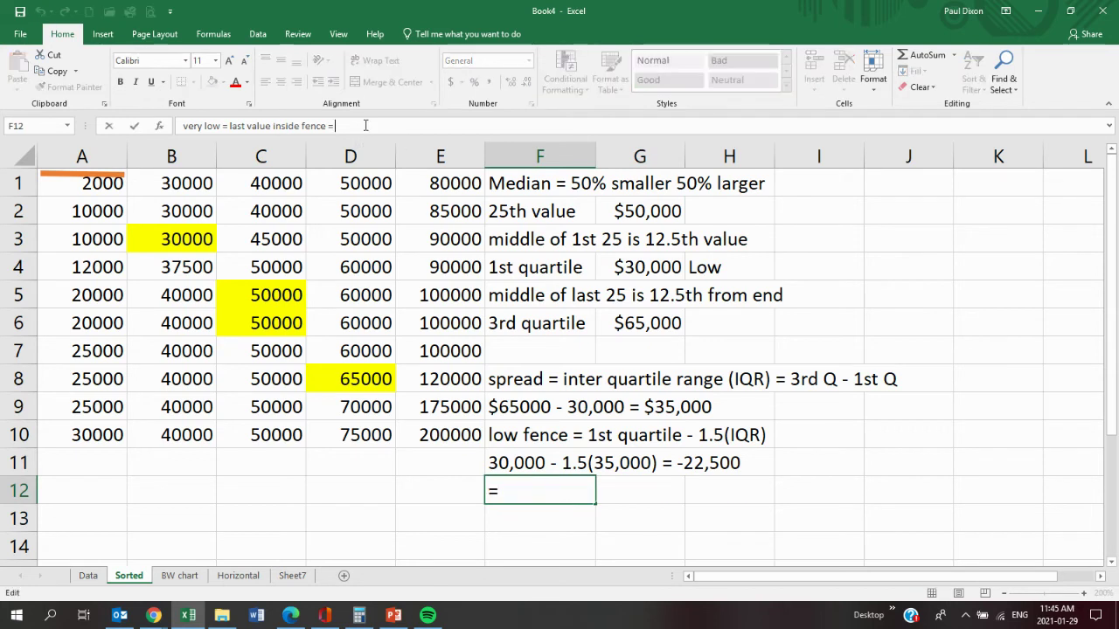
text( 2,000)
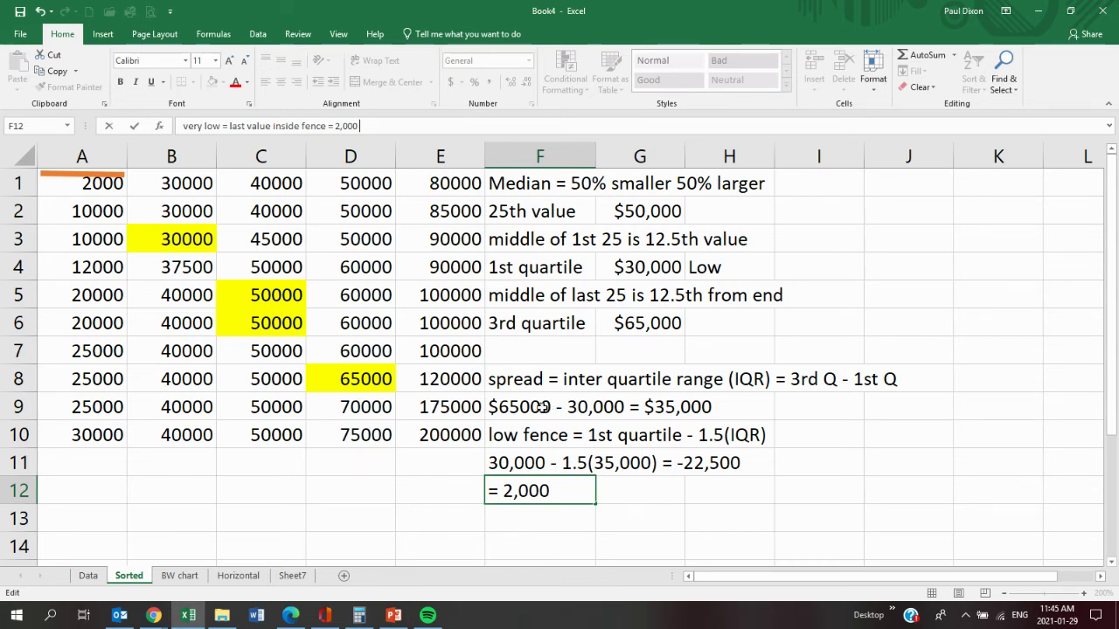
text(very low)
key(Return)
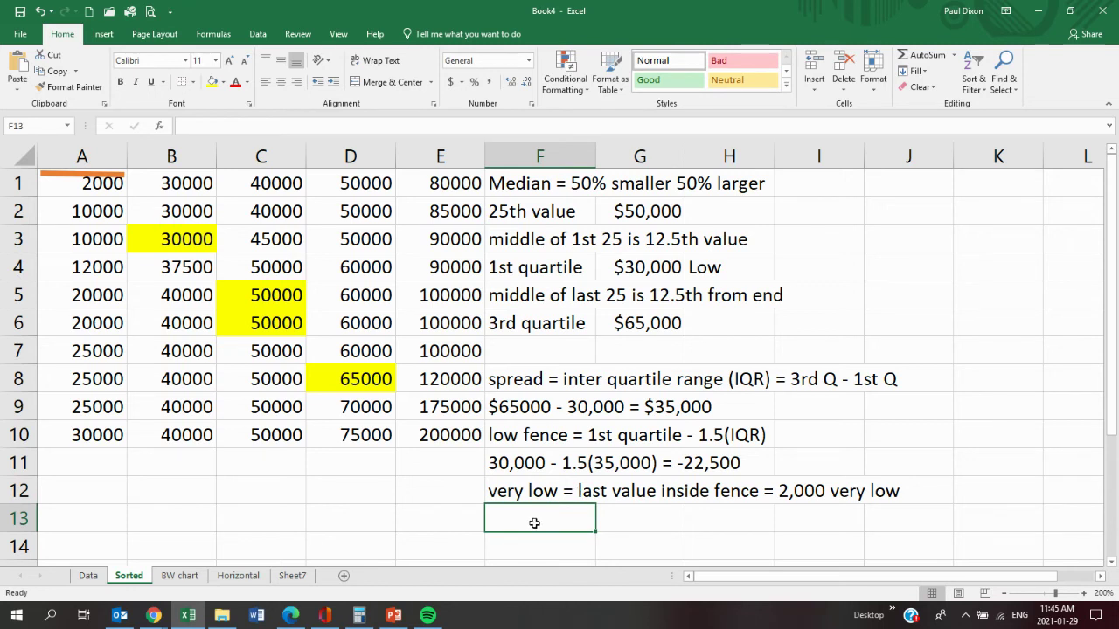
click(111, 518)
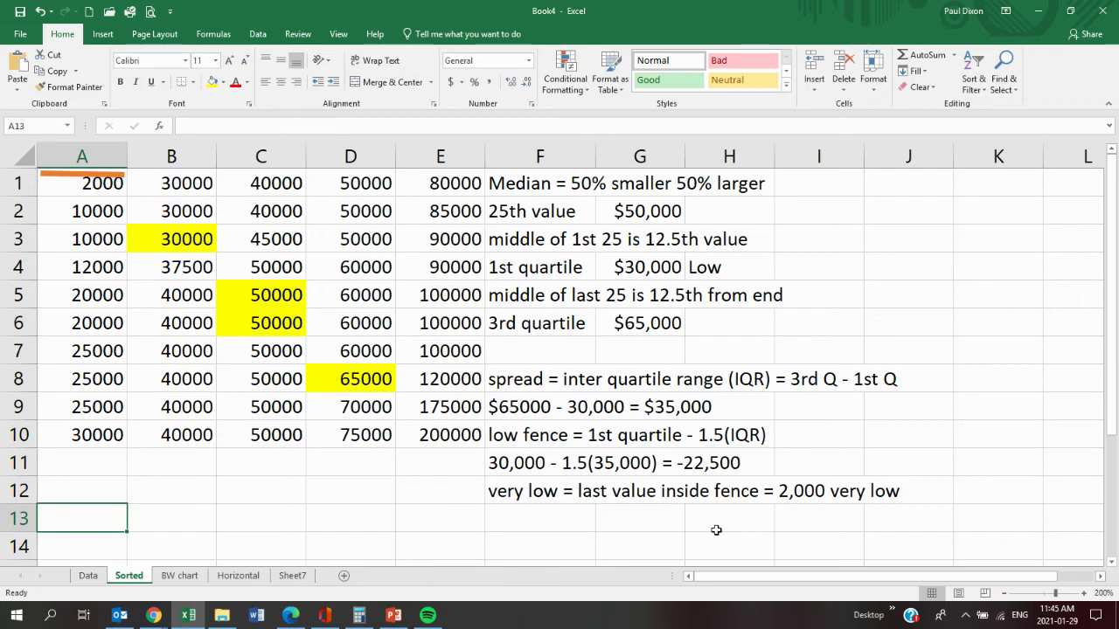
Enter the note "high fence = 3rd quartile + 1.5(IQR) = 117,500" in cell A13.
text(h)
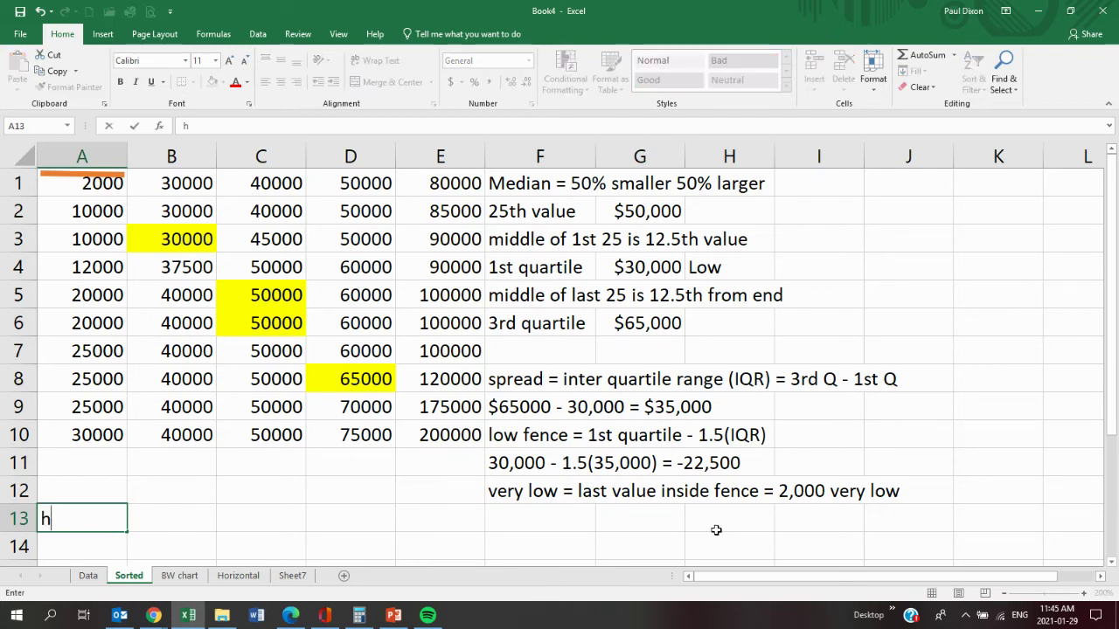
text(igh fence)
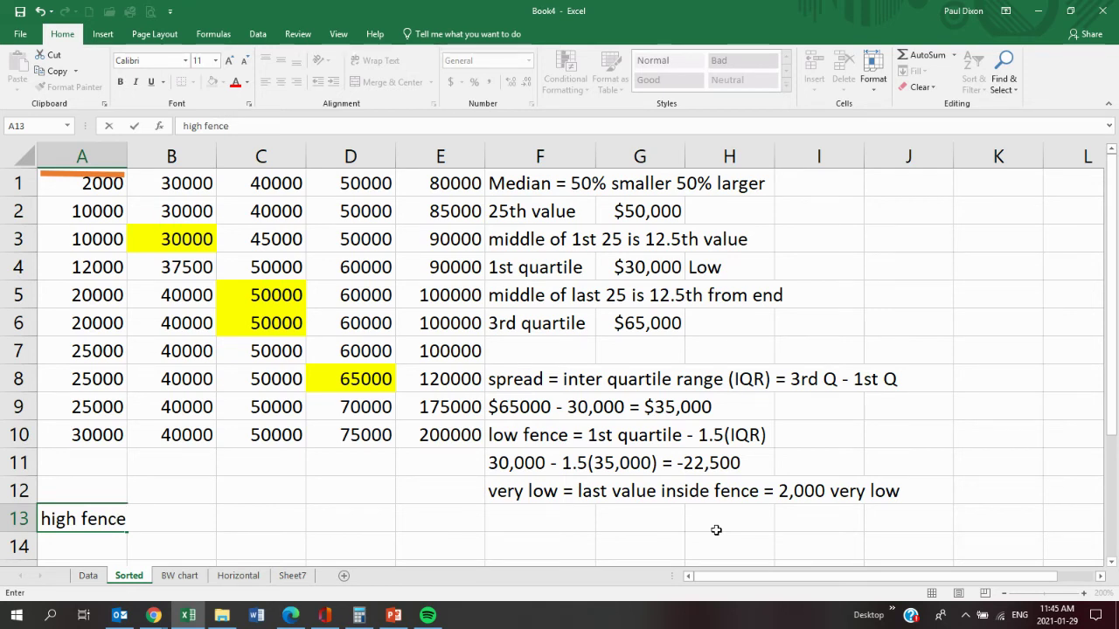
text( = 3rd)
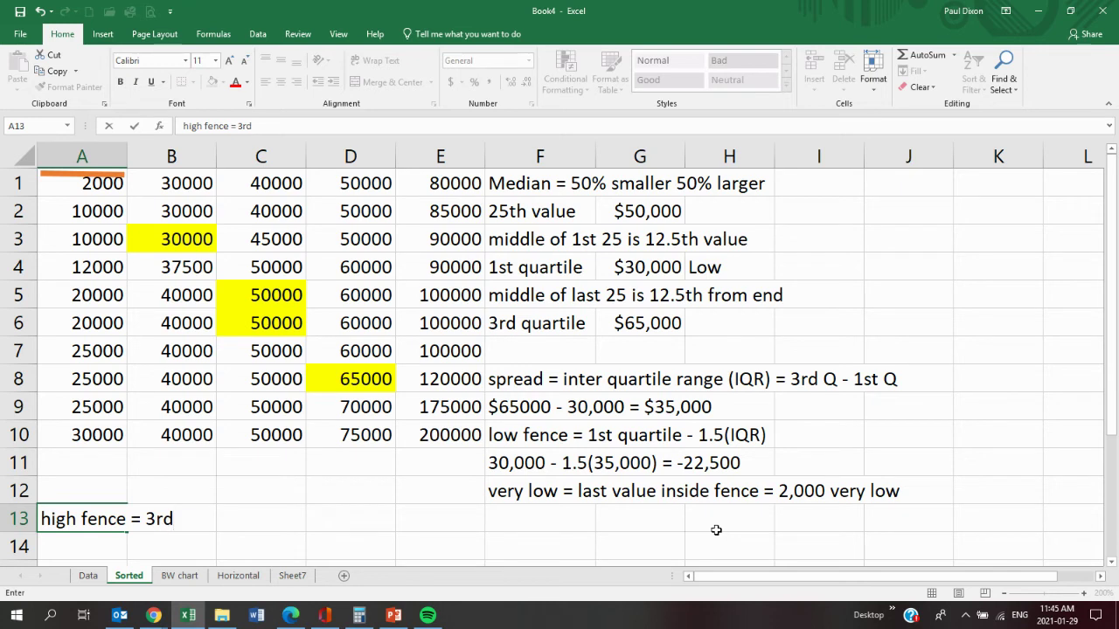
text( quart)
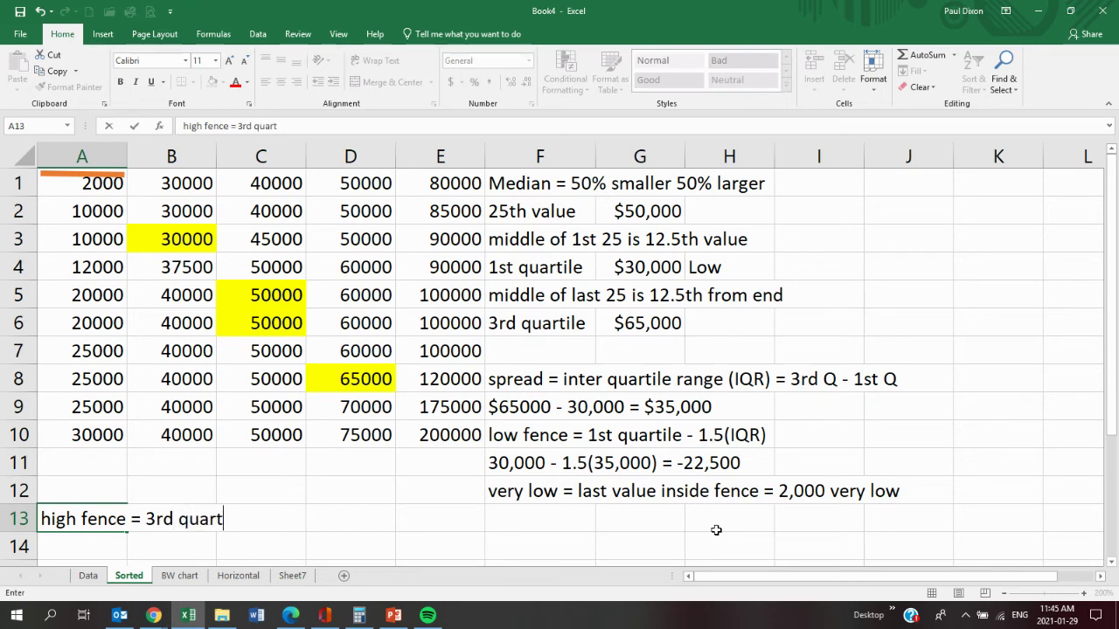
text(ile + 1.5)
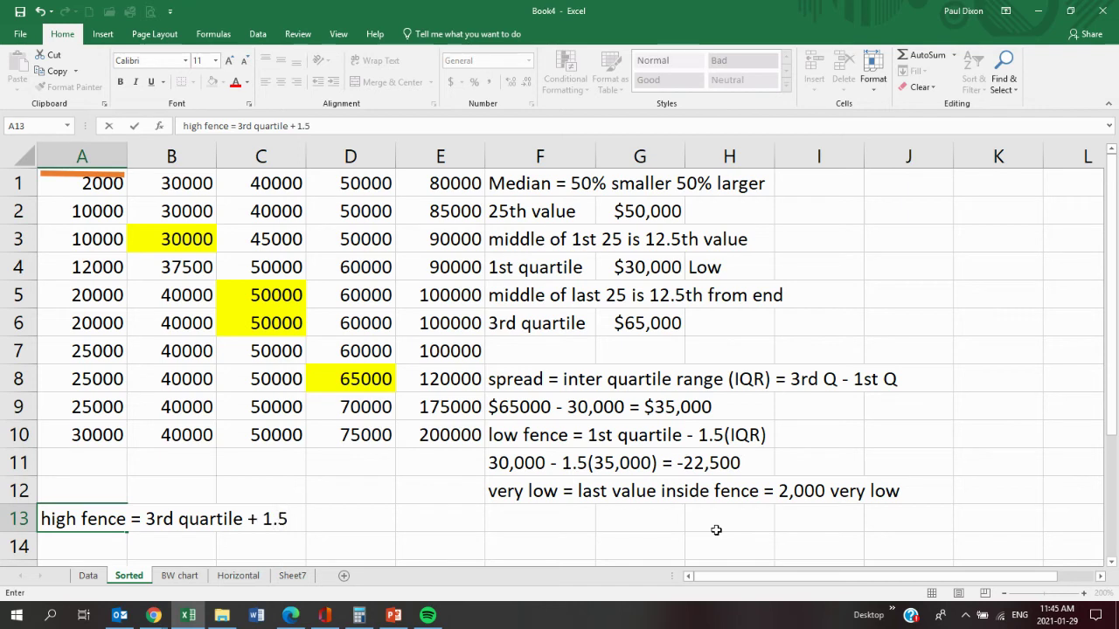
text((IQ)
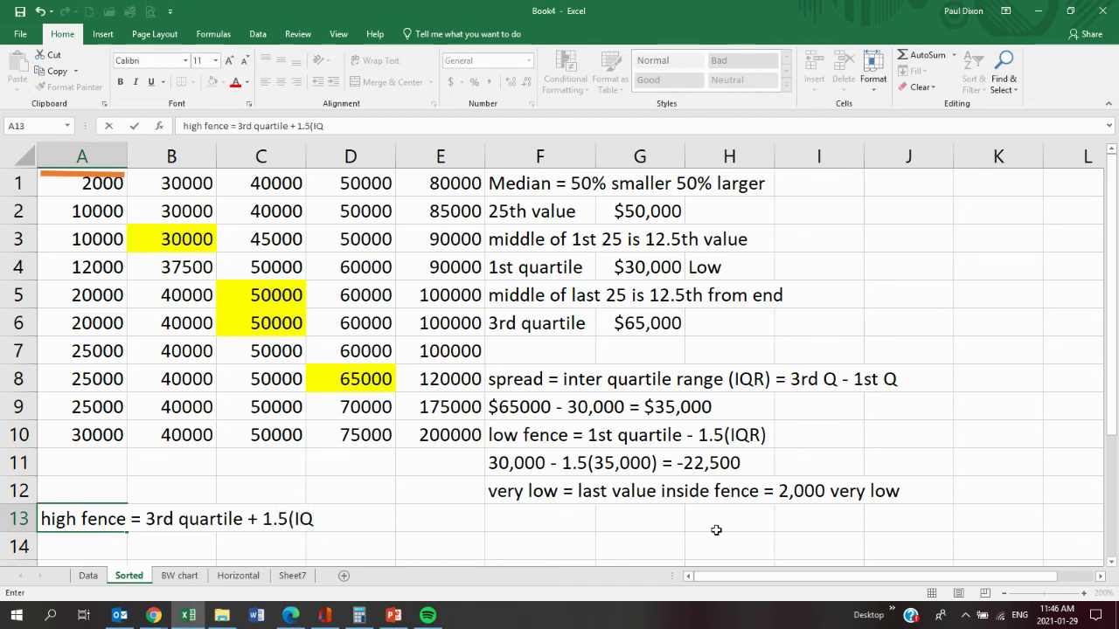
text(R) = 117,500)
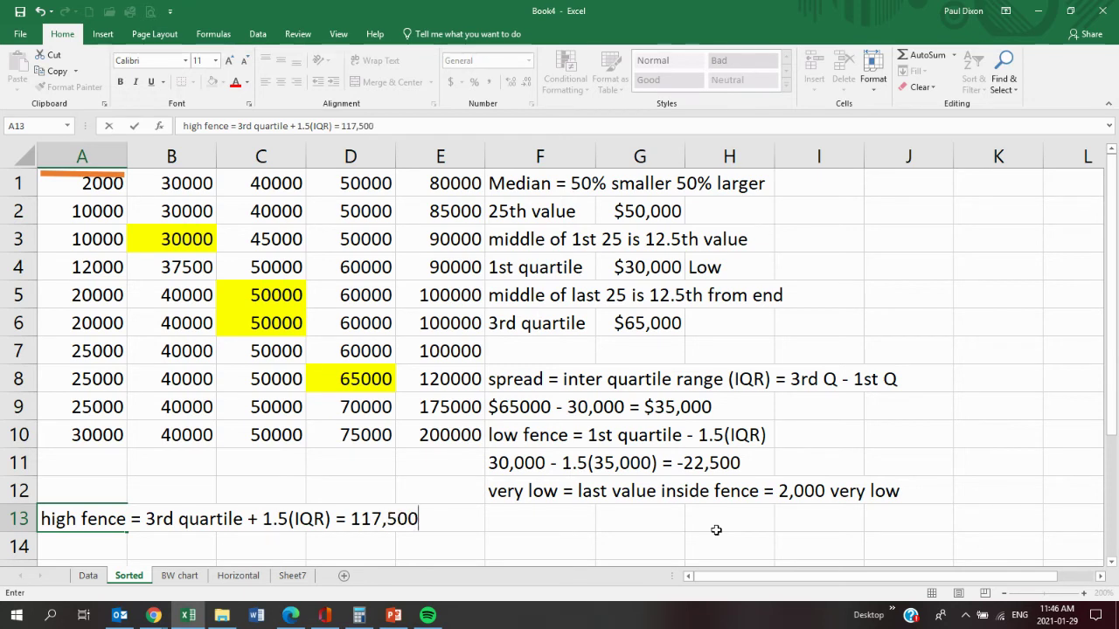
Enter the note "very high = last value inside =" in cell A14.
click(103, 547)
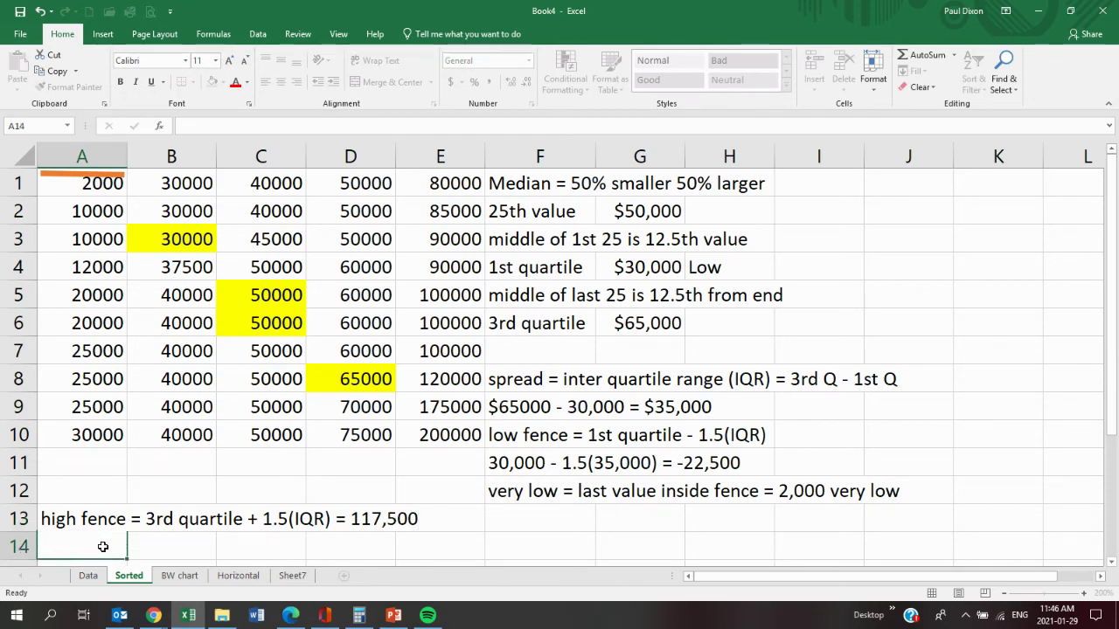
text(ver)
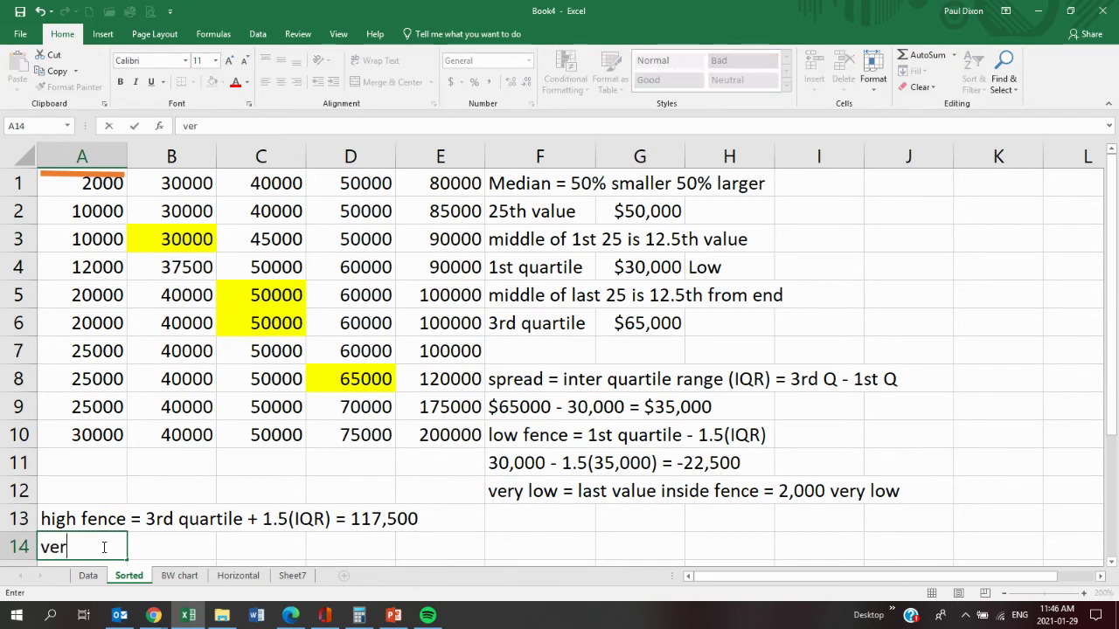
text(y high = last)
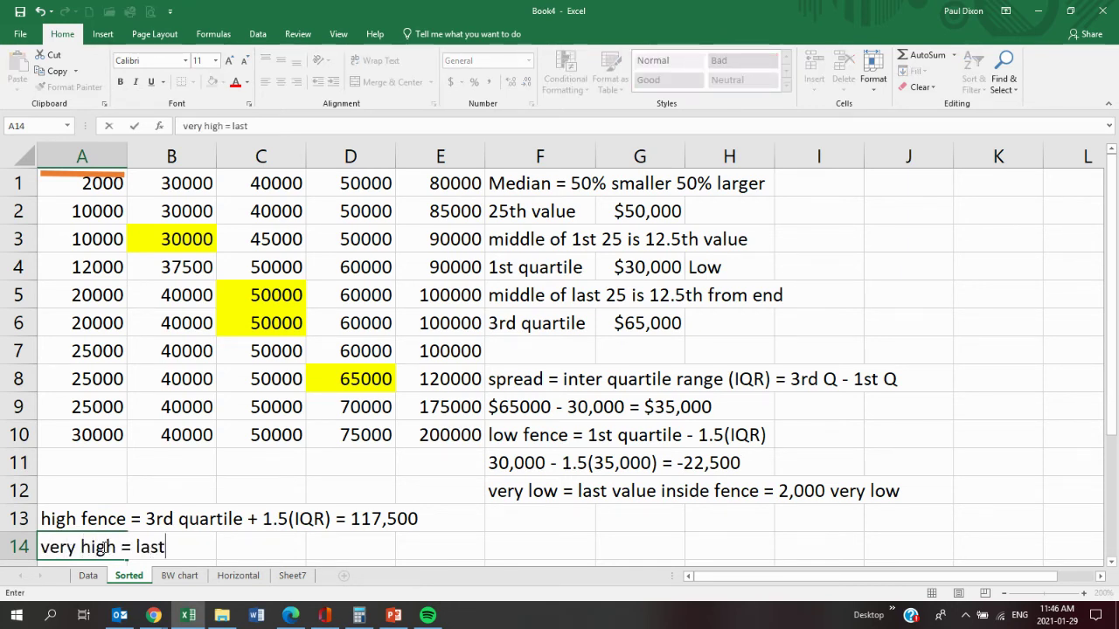
text( value )
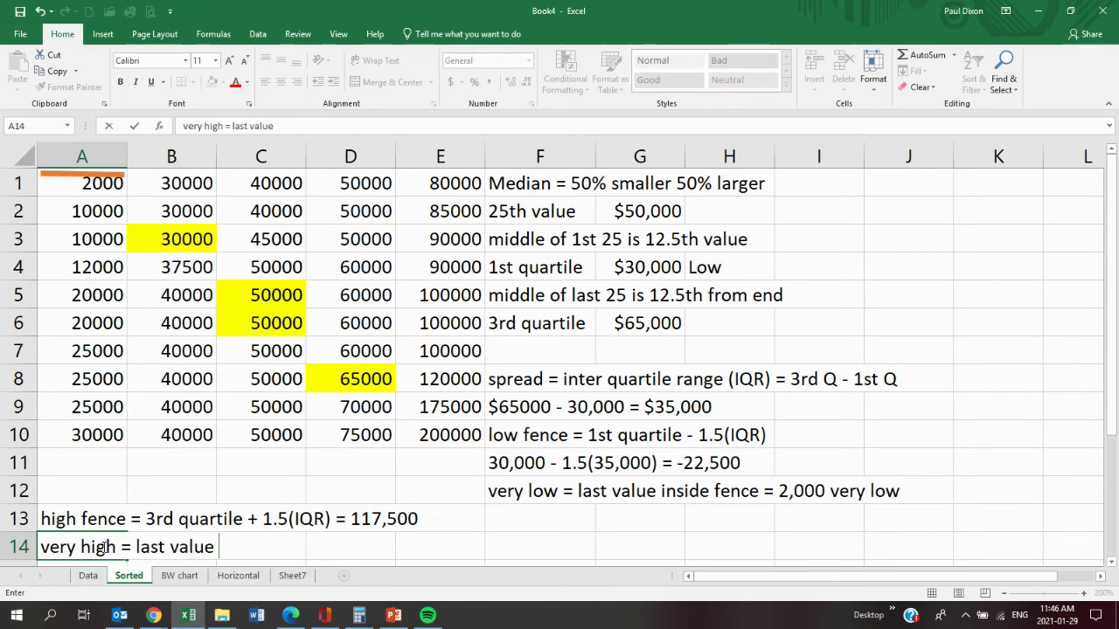
text(inside)
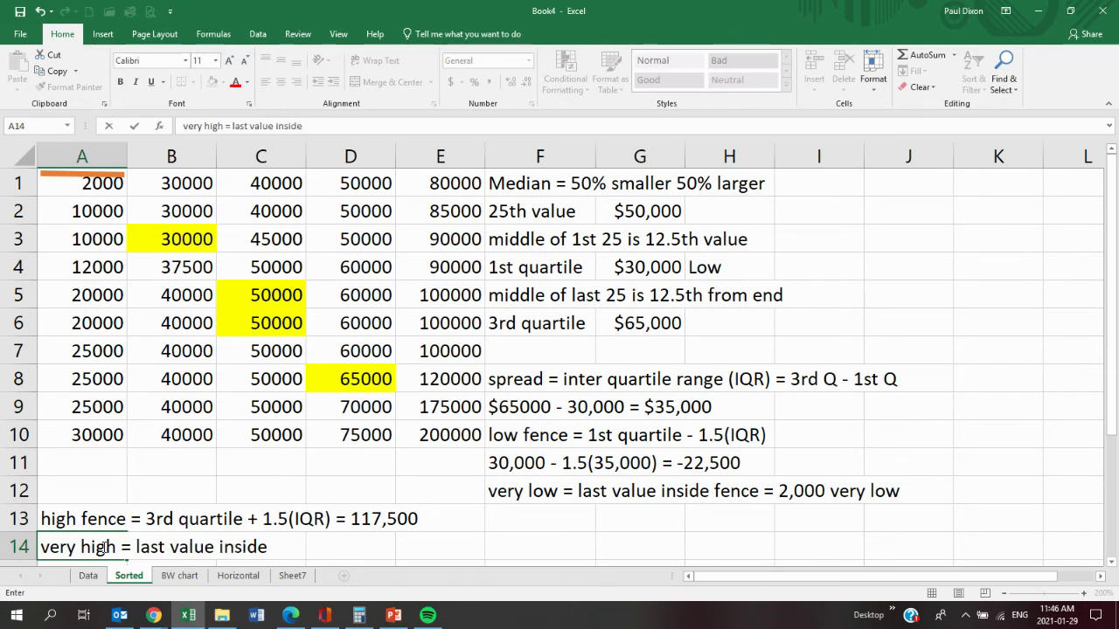
text( =)
Place a copy of the orange line beneath cell E7 and complete the note in A14 by adding "$100,000" after the last equals sign.
click(84, 173)
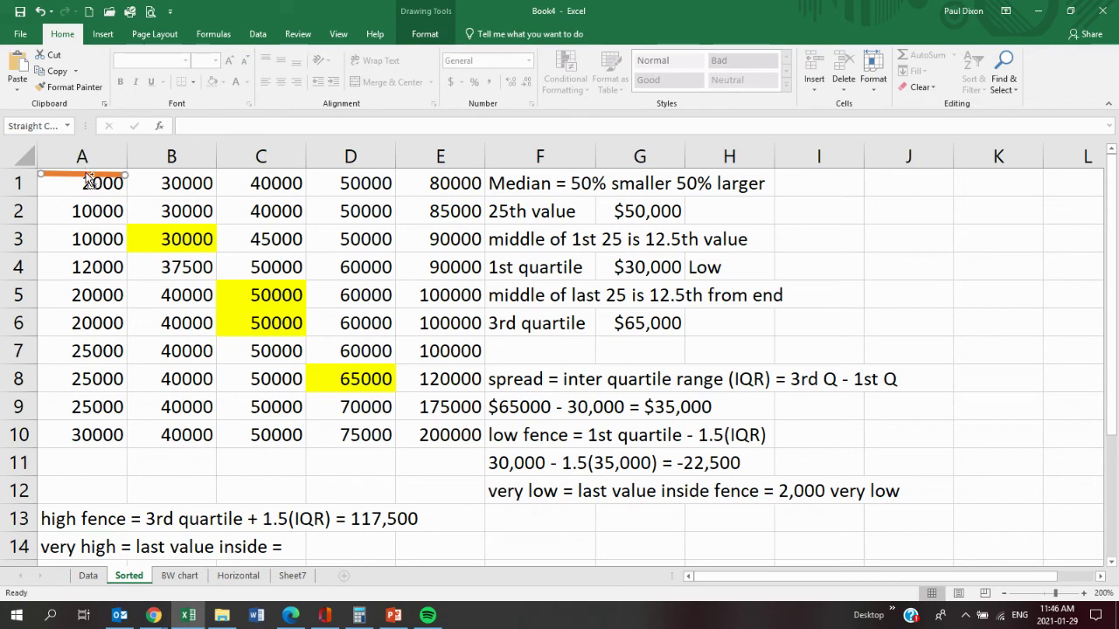
drag(89, 181, 454, 366)
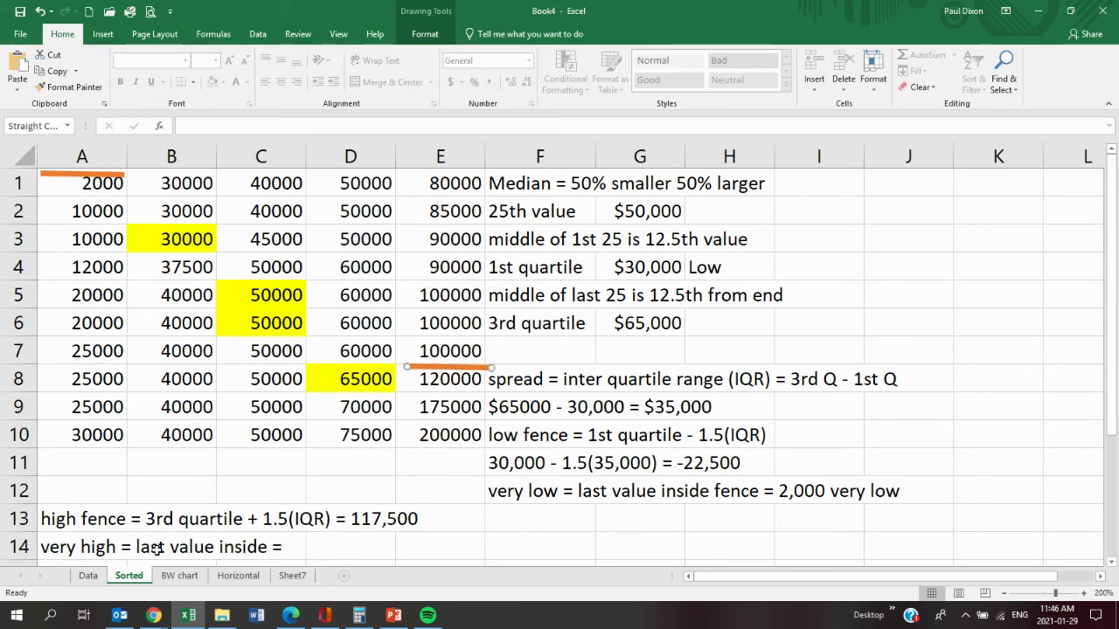
click(77, 546)
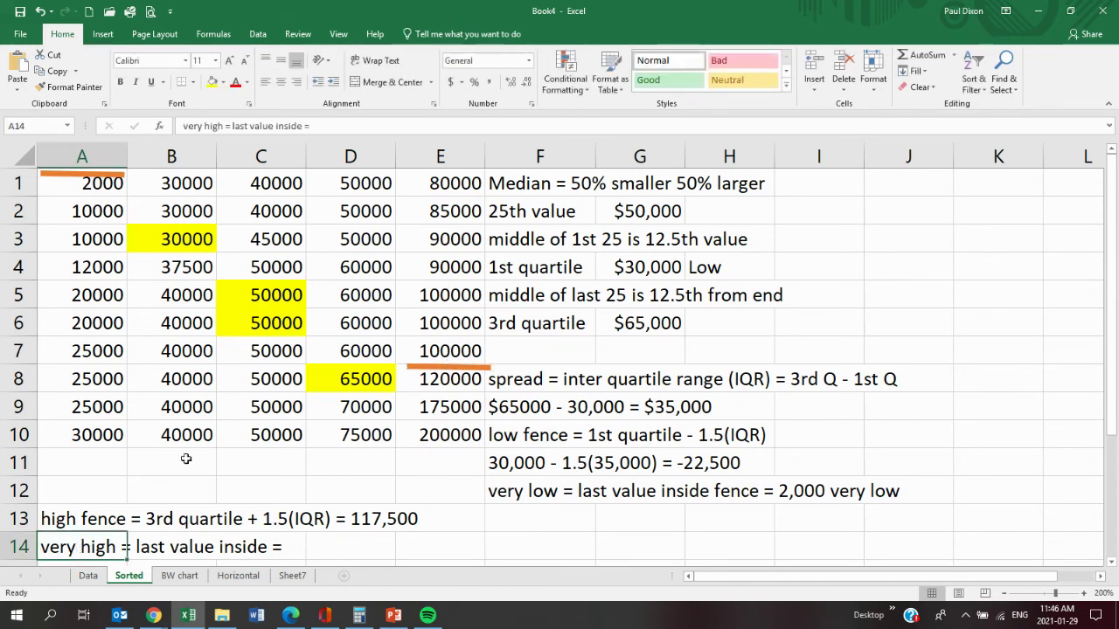
click(352, 127)
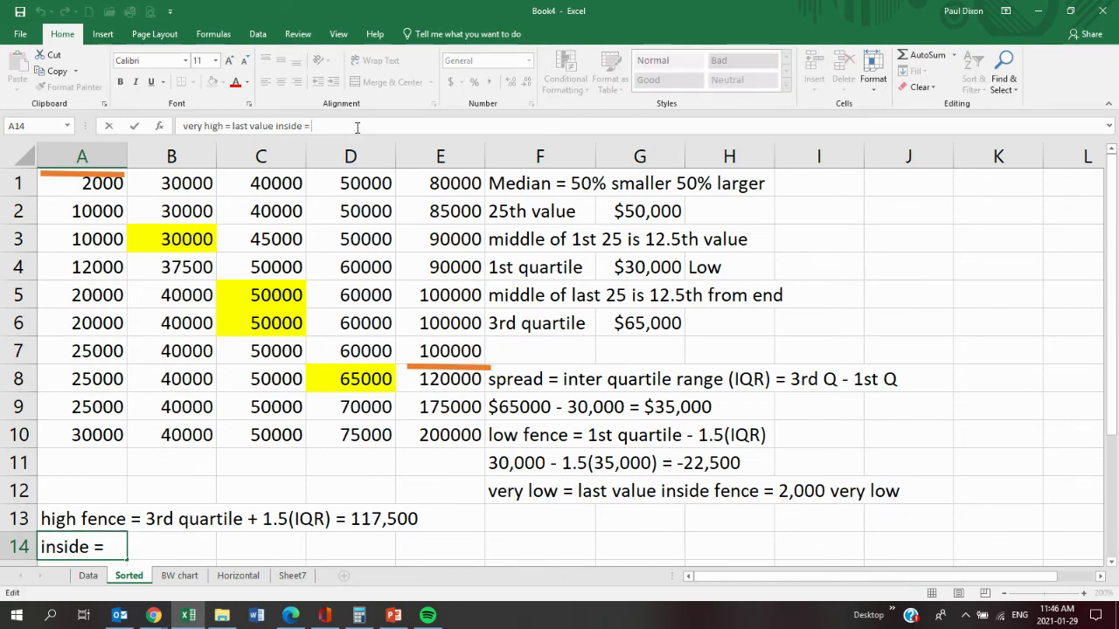
text($100,)
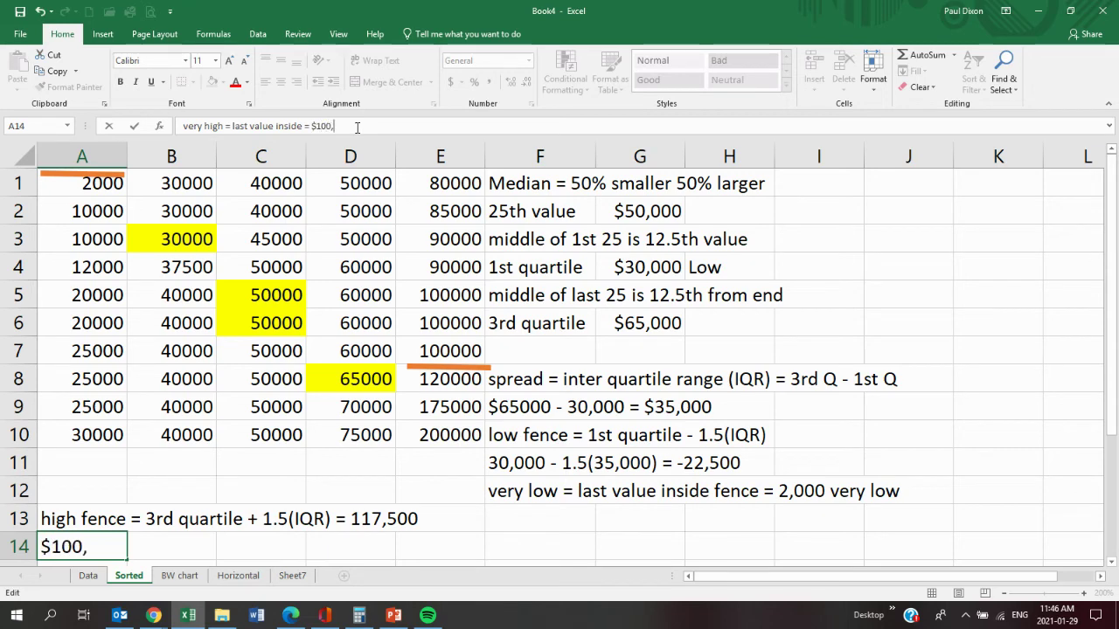
text(000)
key(Return)
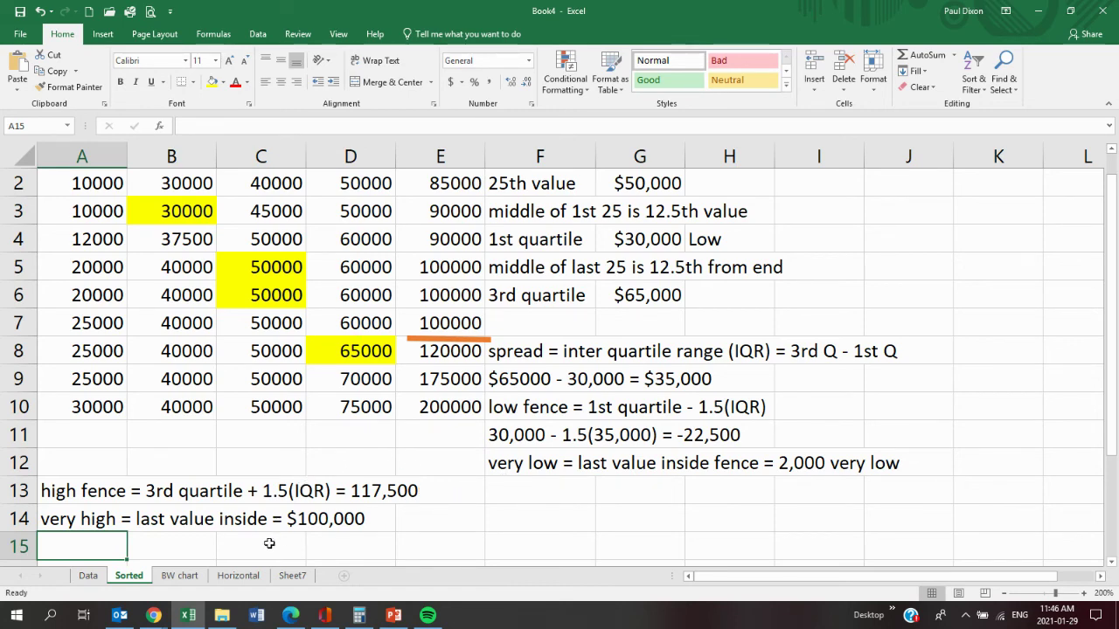
On the BW chart sheet, draw a vertical line about 1.2 cm long down from the middle of the blue box's lower edge.
click(180, 577)
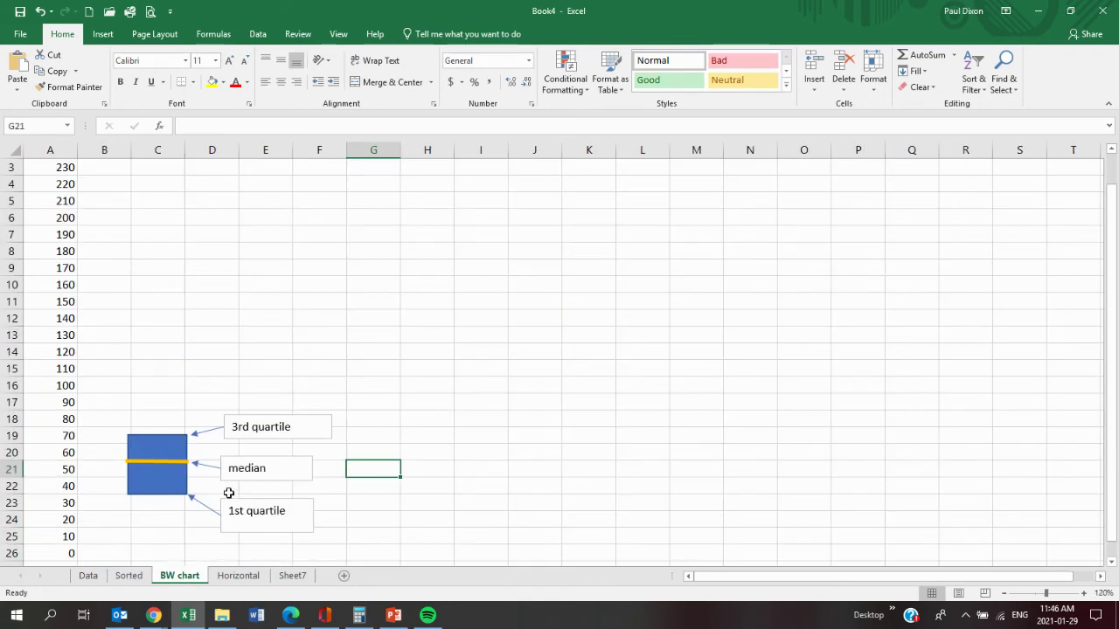
click(165, 438)
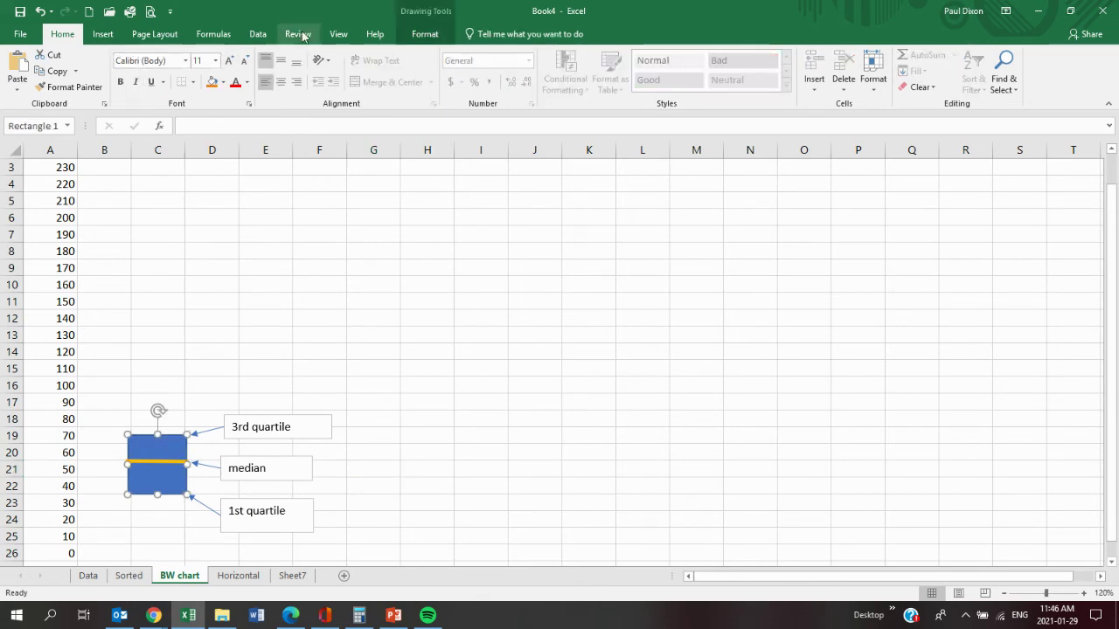
click(403, 37)
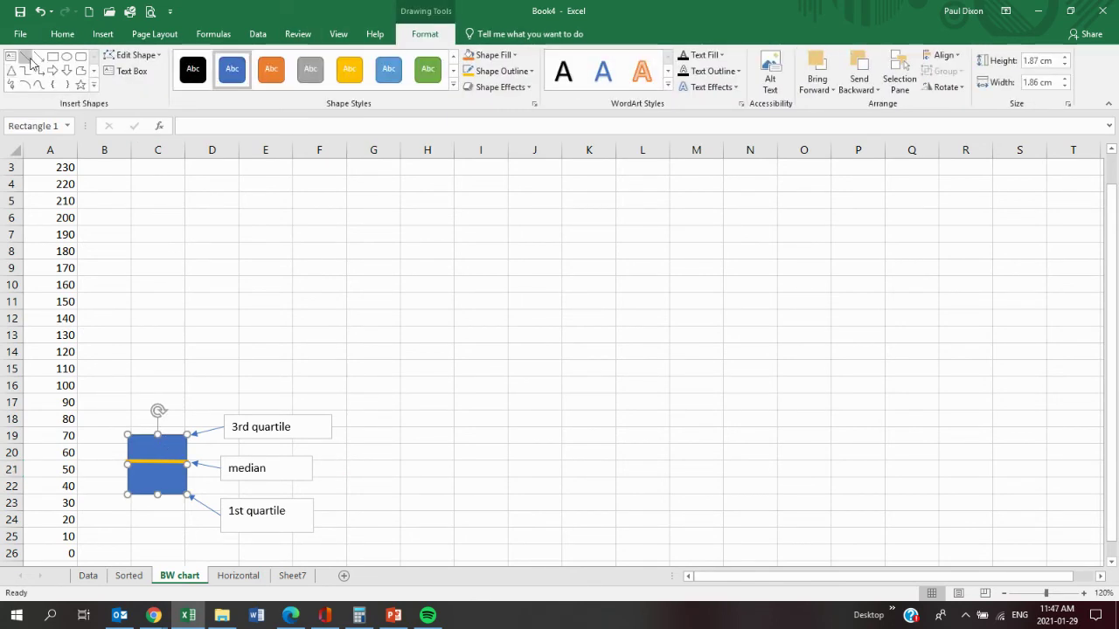
click(39, 56)
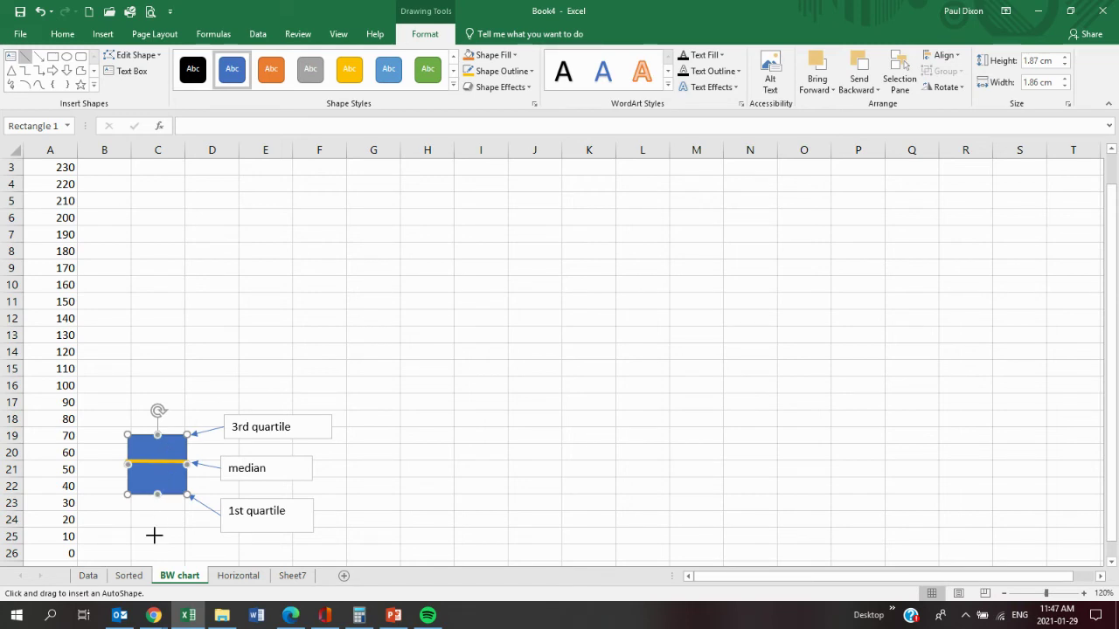
drag(154, 535, 156, 495)
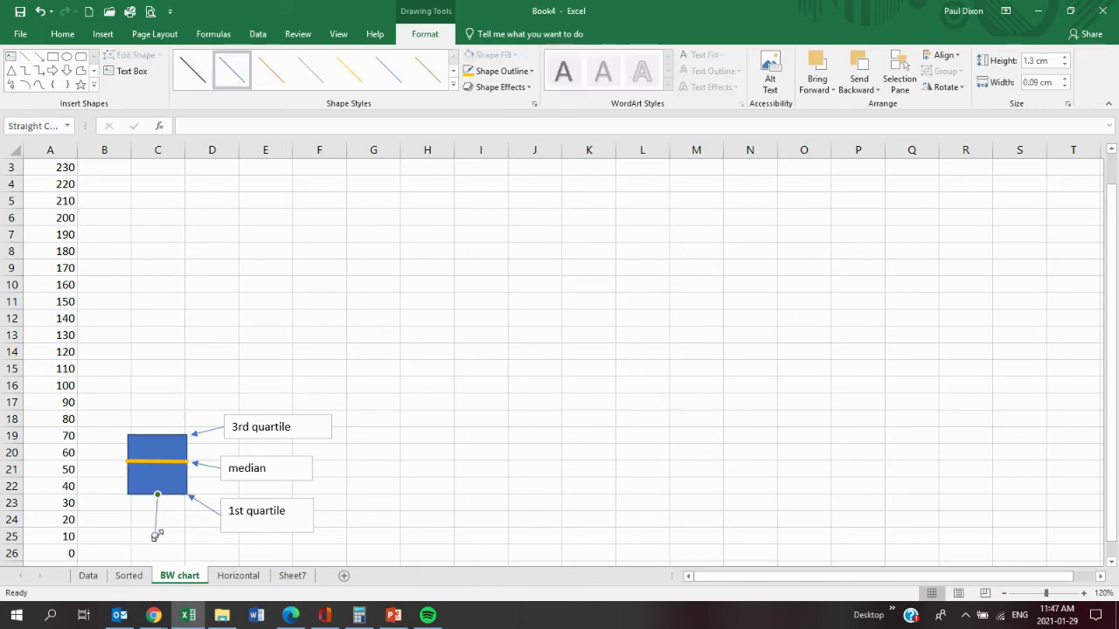
drag(157, 534, 157, 531)
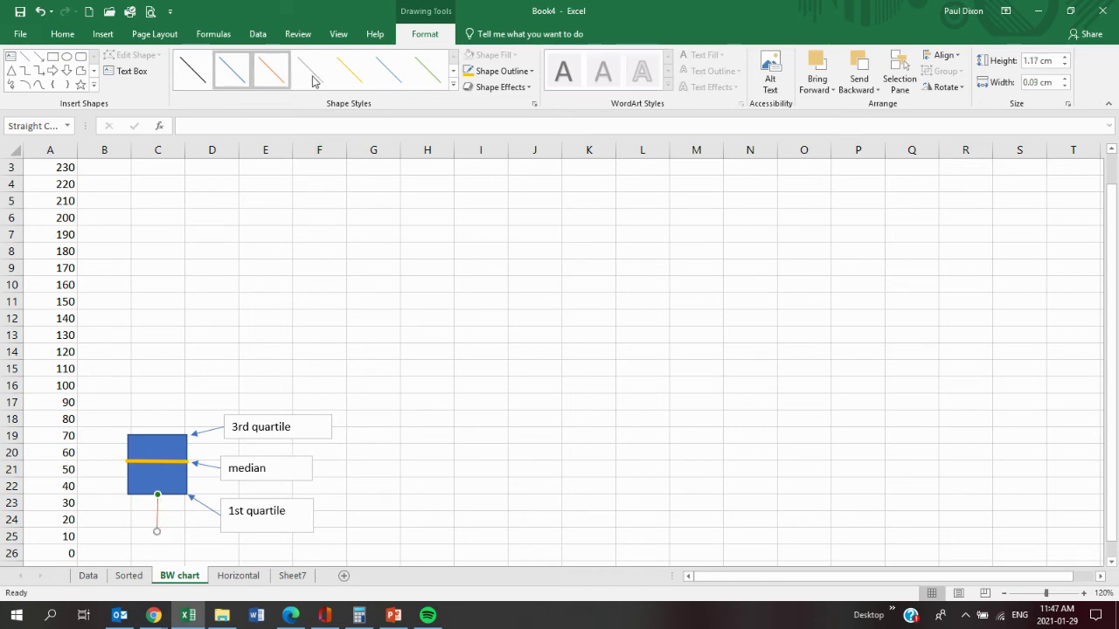
Style the lower whisker line gold with a 3 pt weight.
click(348, 83)
click(500, 71)
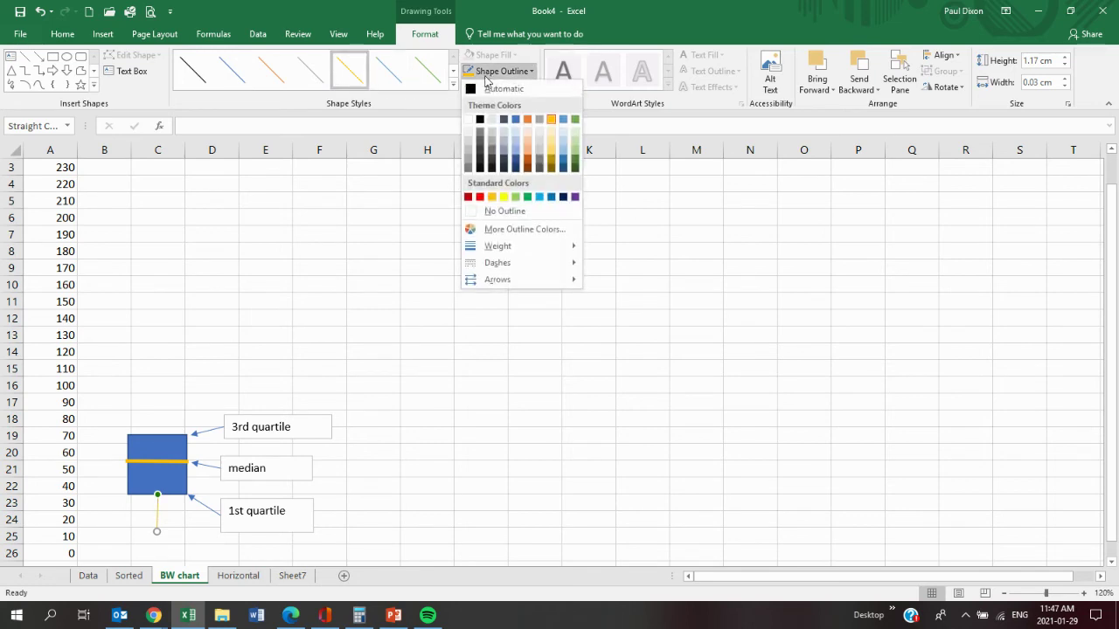
mouse_move(515, 249)
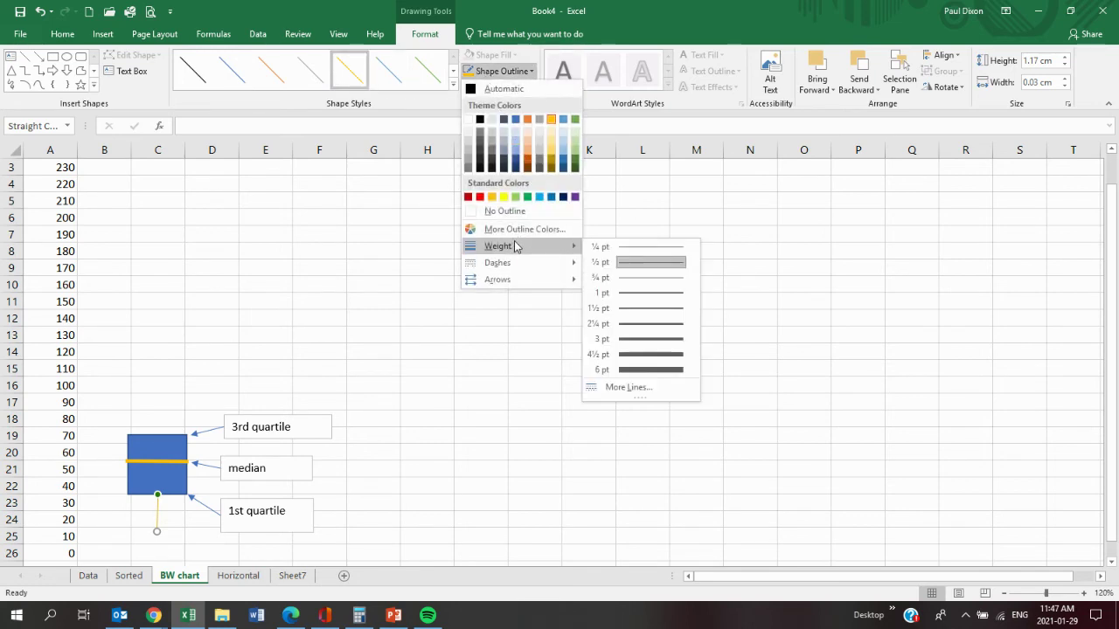
click(638, 339)
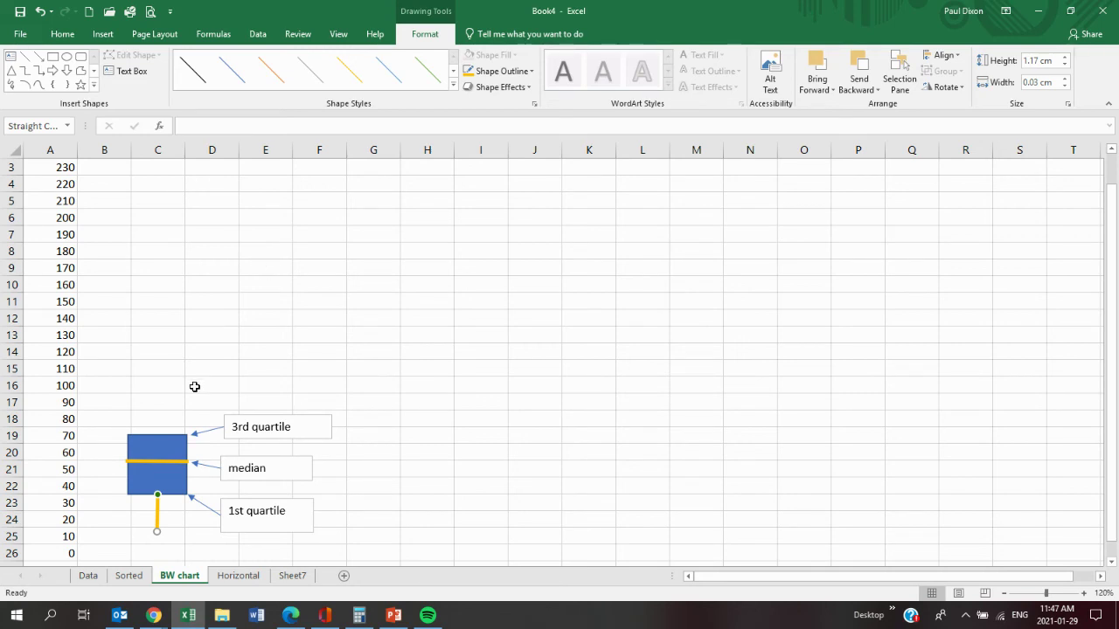
Duplicate the whisker and fit the copy upward from the box's upper edge to the 100 mark, about 1.8 cm long.
key(ctrl+d)
drag(170, 518, 160, 379)
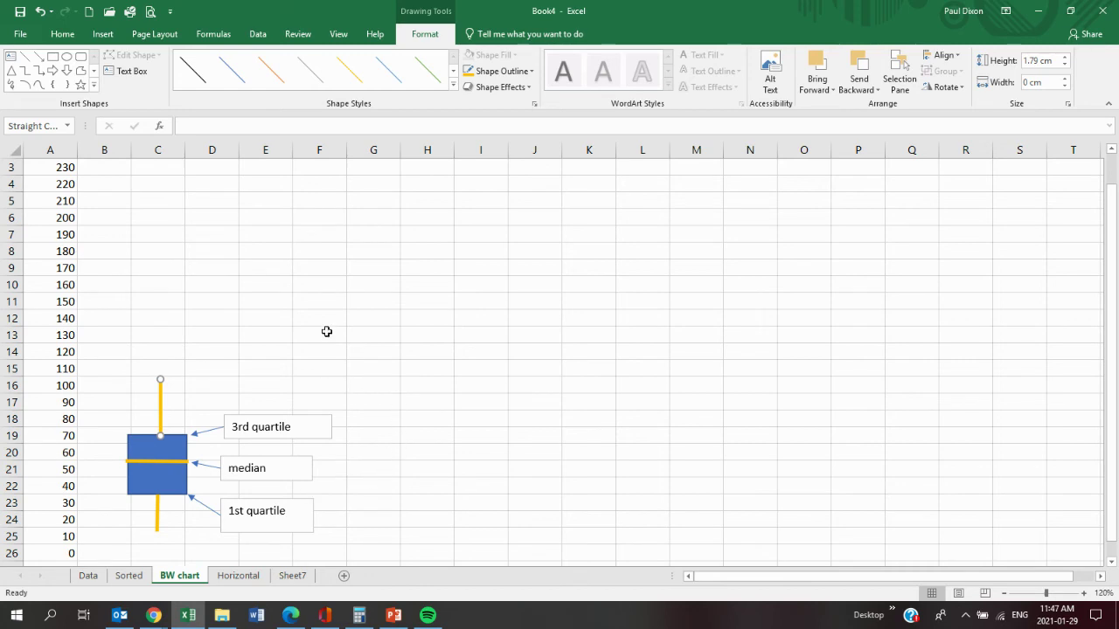
Draw three five-point stars about 0.4 cm wide above the upper whisker in column C, near the scale marks 120, 180 and 200.
click(80, 86)
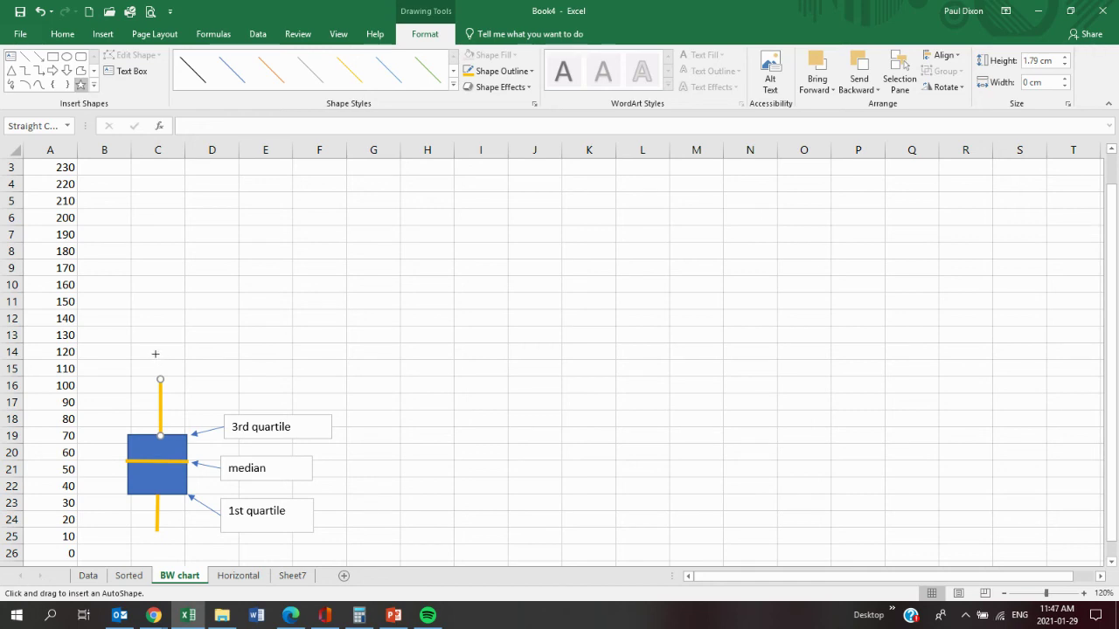
drag(155, 357, 169, 367)
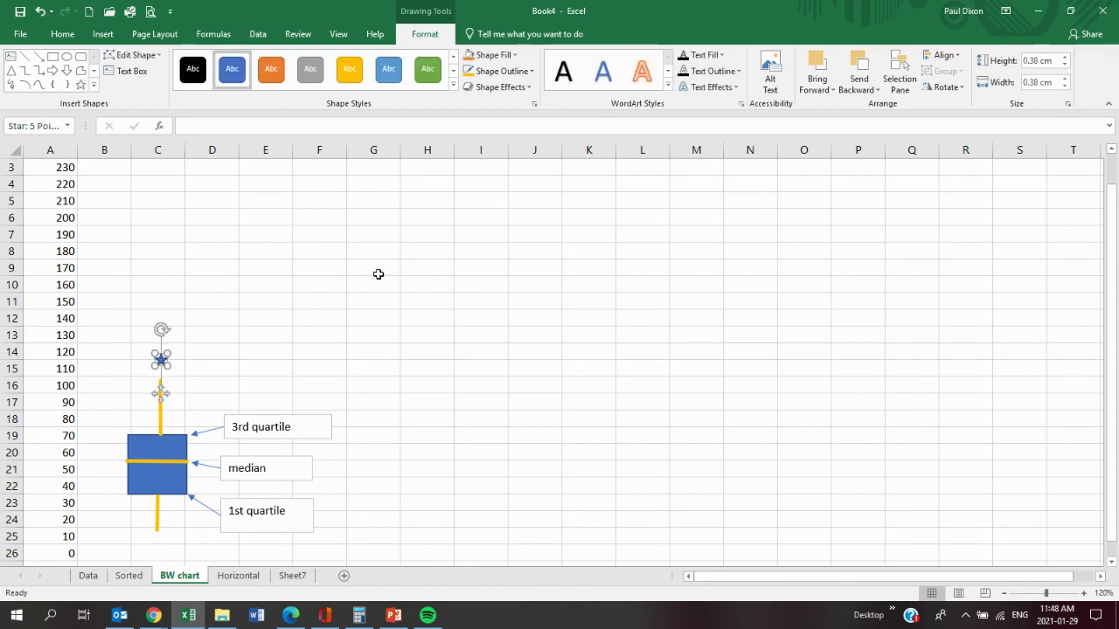
click(81, 85)
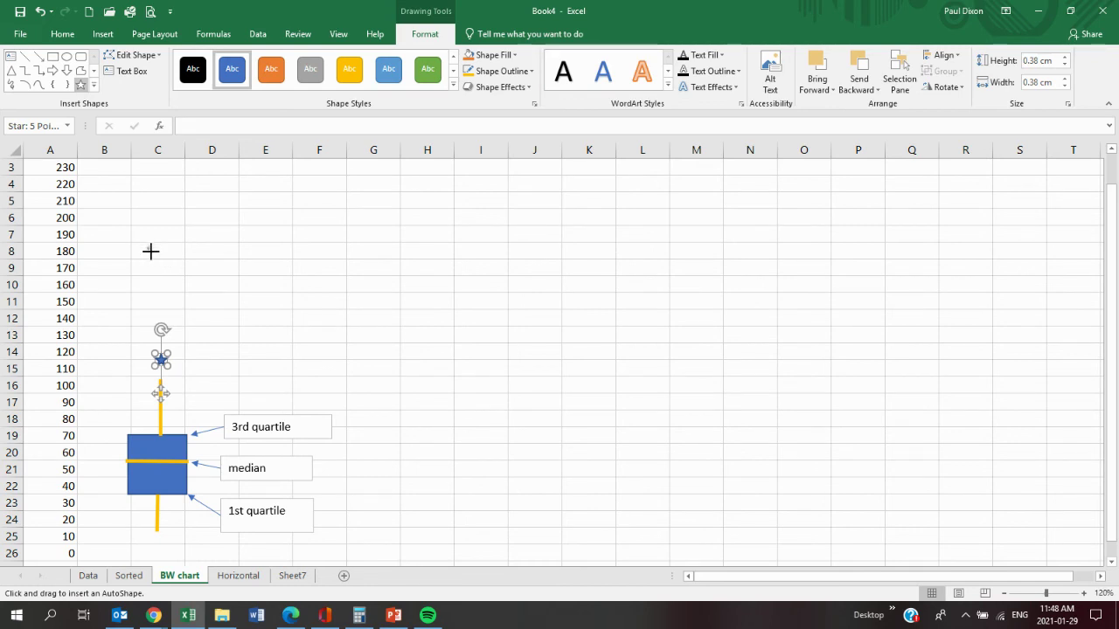
drag(150, 245, 167, 259)
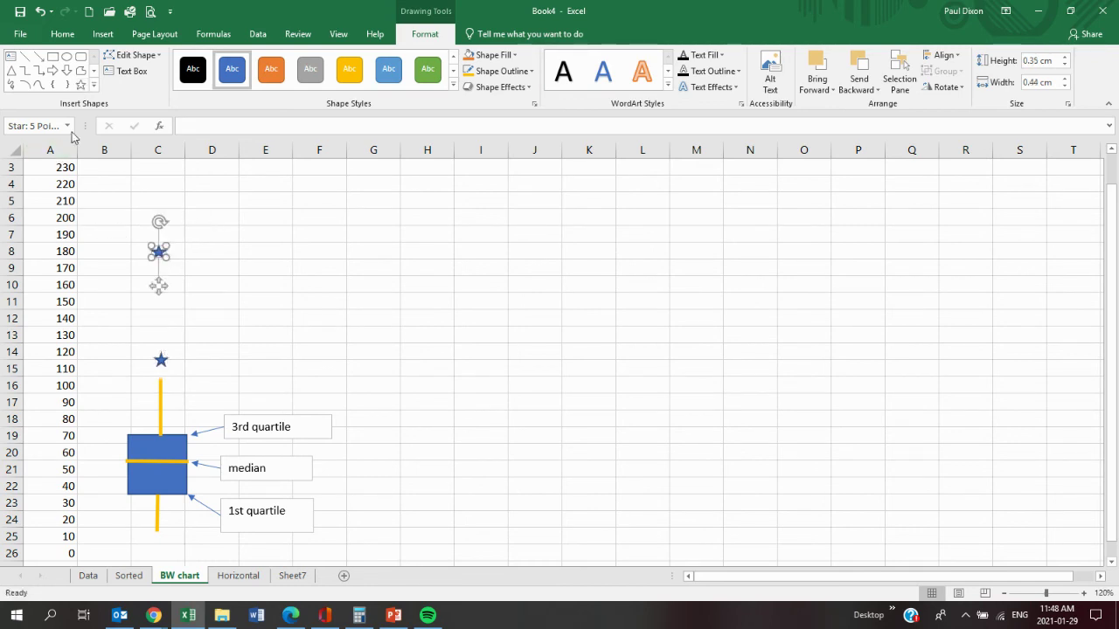
click(81, 85)
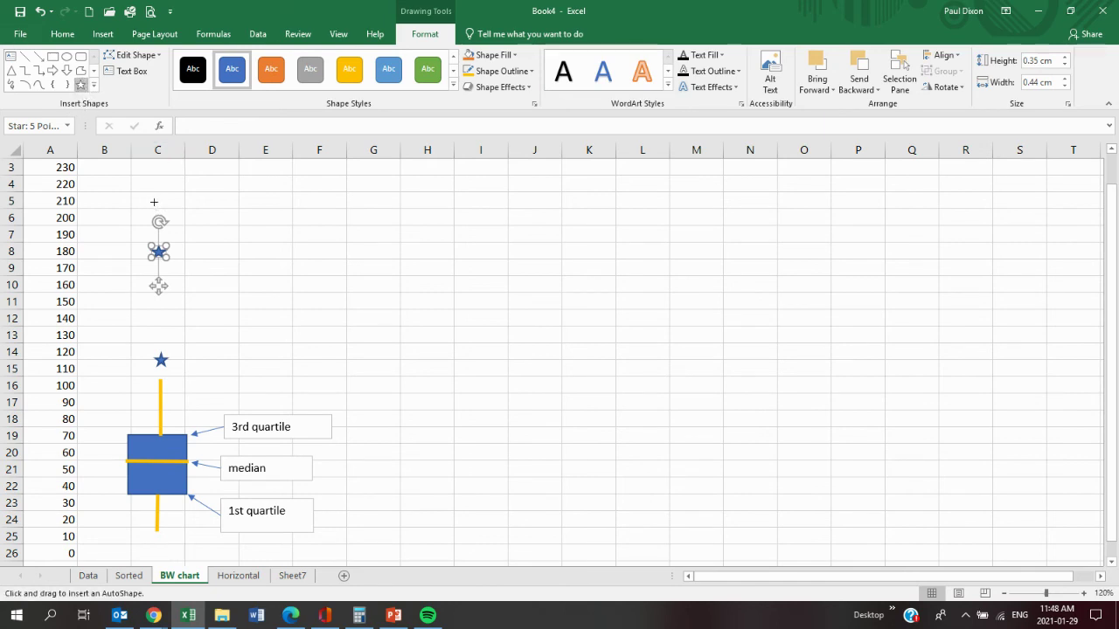
drag(151, 201, 166, 219)
click(380, 284)
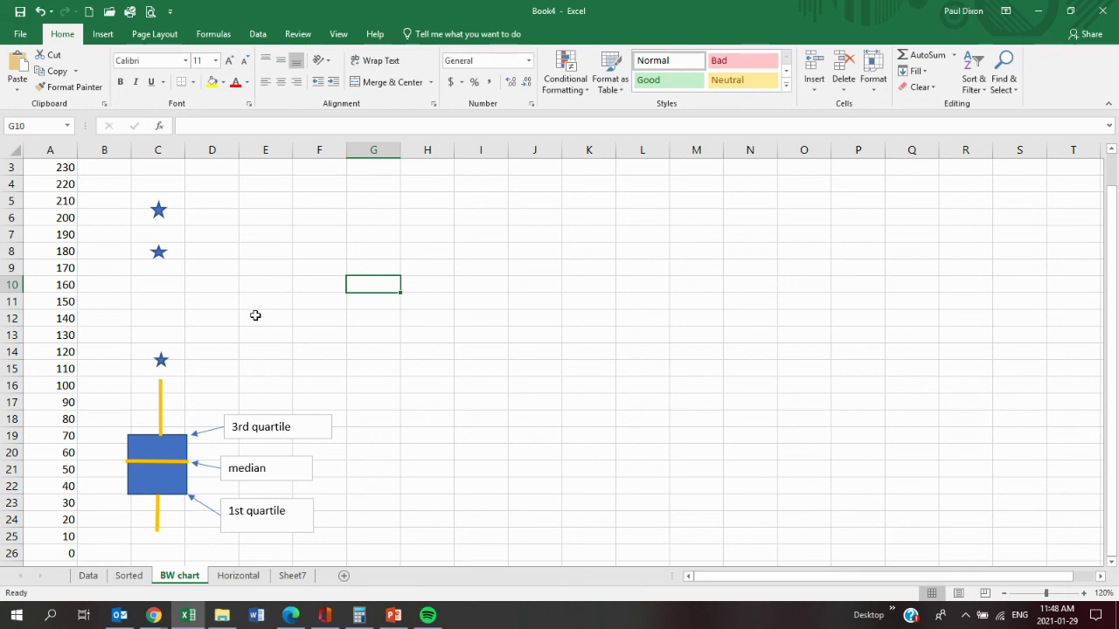
Compare the horizontal box-and-whisker chart with the histogram below it on the Horizontal sheet.
click(244, 579)
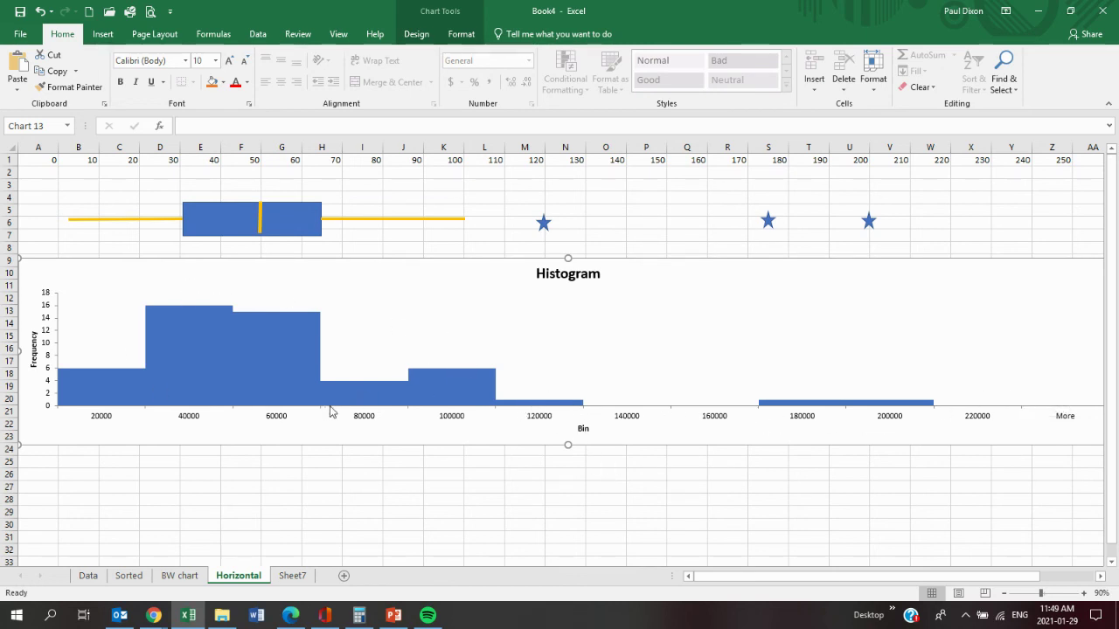
mouse_move(318, 382)
click(154, 615)
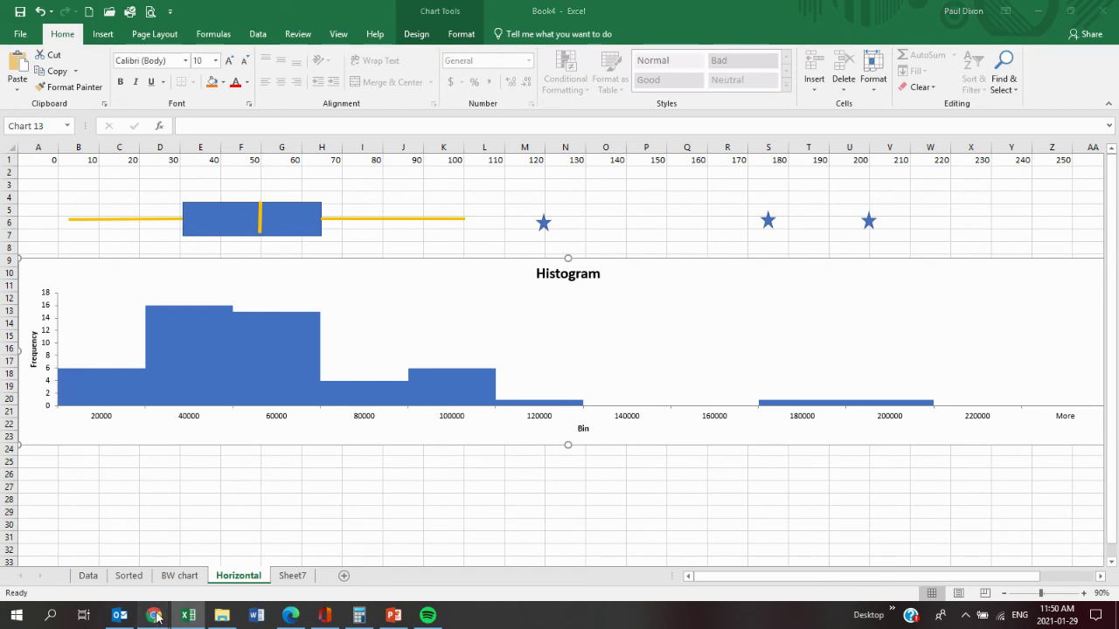
click(48, 579)
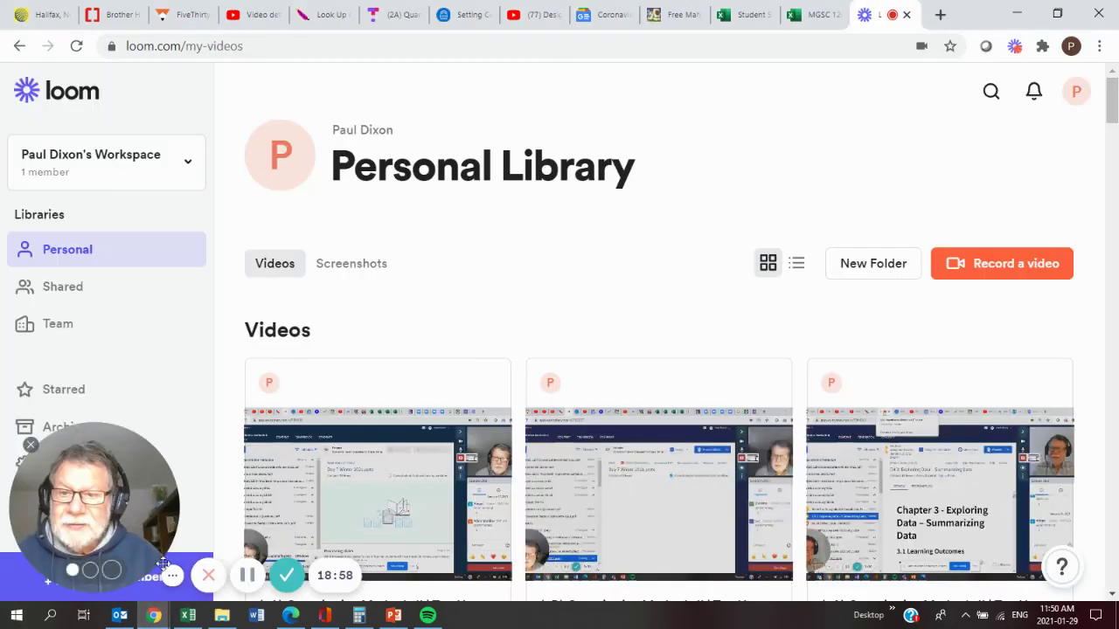